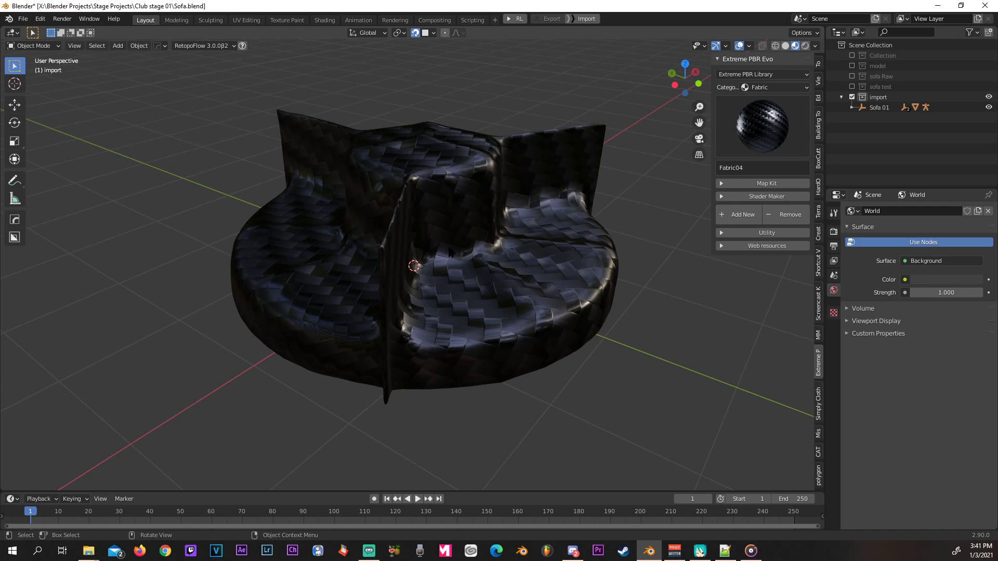
Examine the sofa with the woven carbon fabric material from several angles in the viewport.
middle_drag(349, 310, 177, 338)
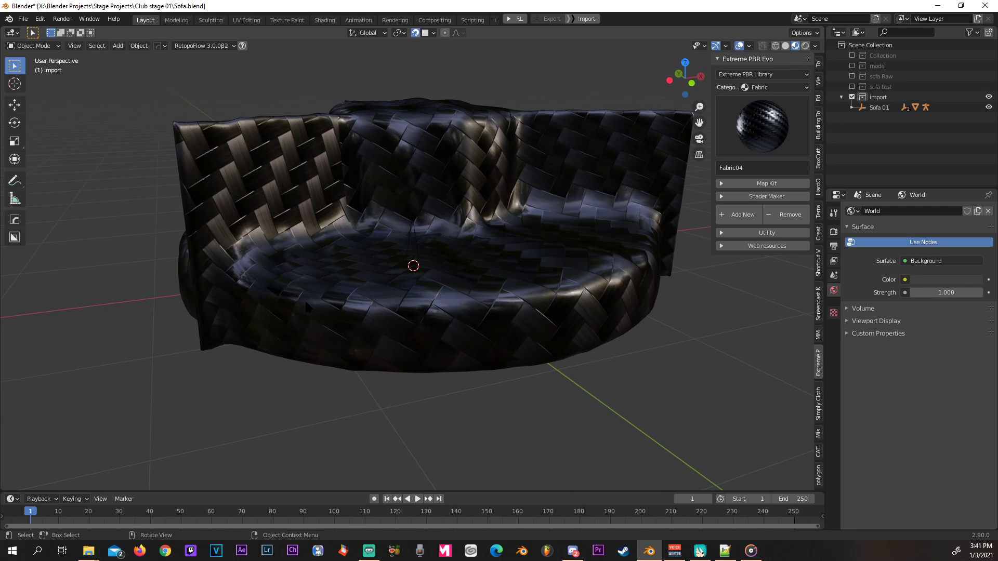
middle_drag(307, 307, 291, 367)
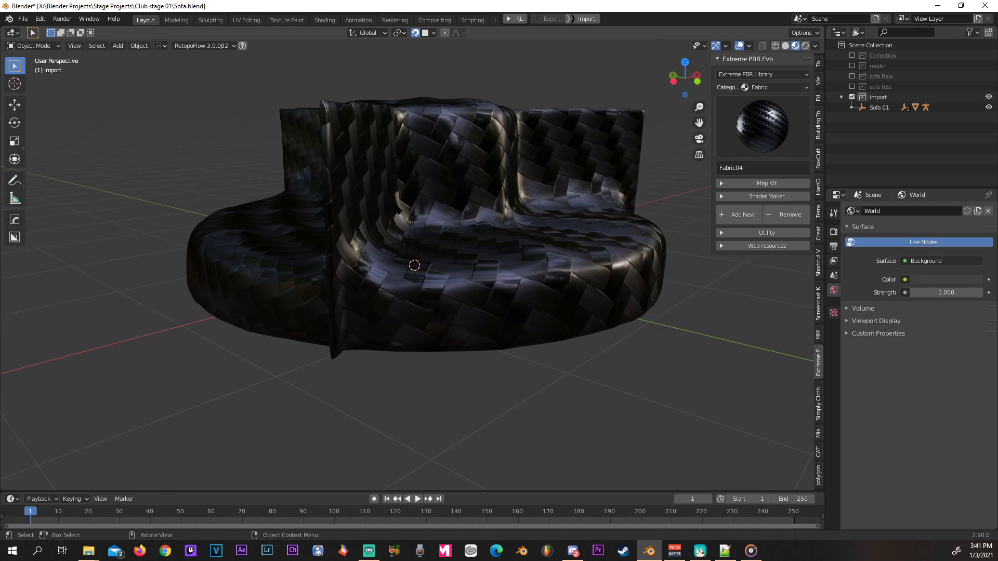
middle_drag(382, 337, 346, 342)
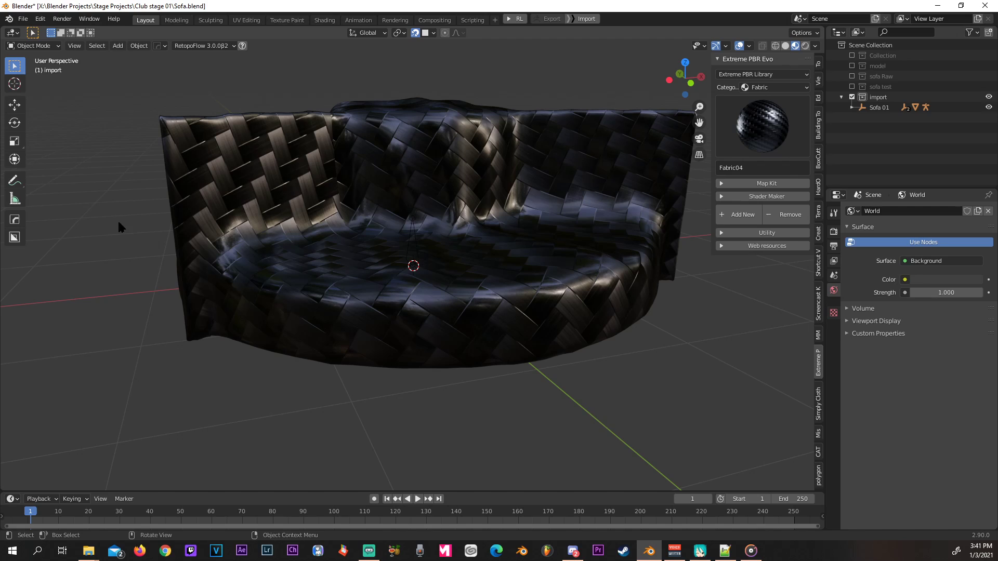
Switch to MikuMikuDance and assign the Heavy Leather 00.fx effect to Sofa 01.pmx in the material map.
key(alt+Tab)
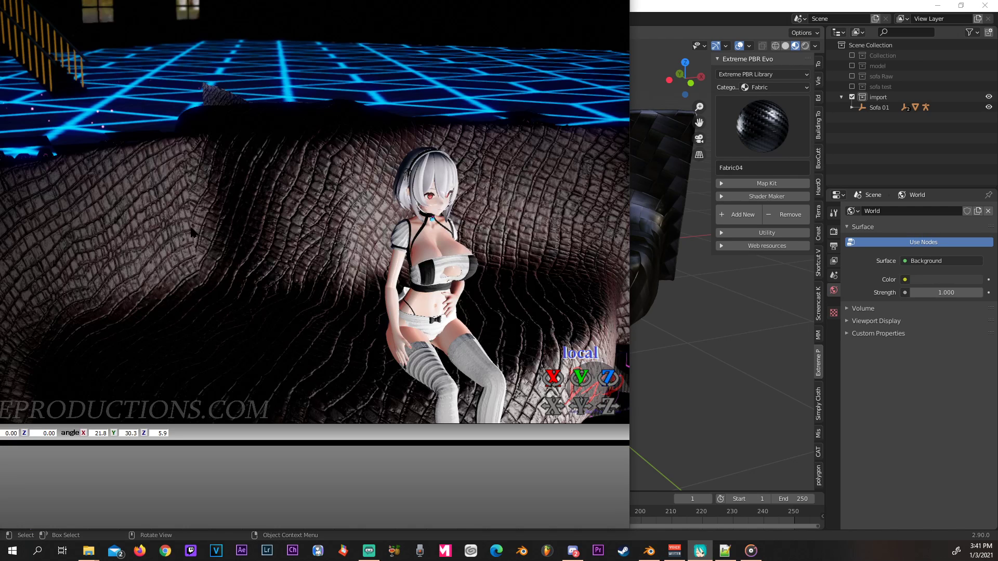
right_drag(194, 233, 284, 233)
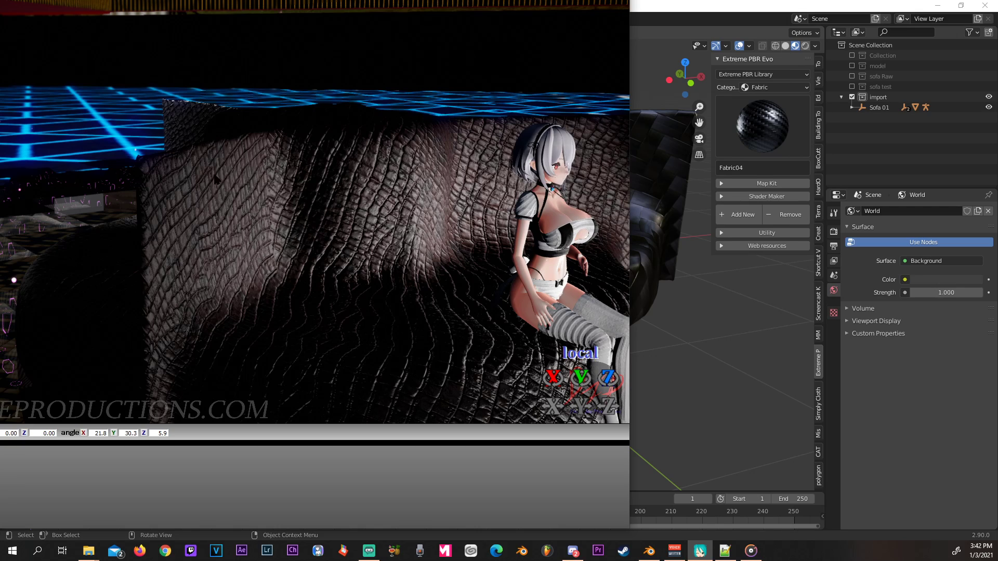
drag(0, 200, 282, 205)
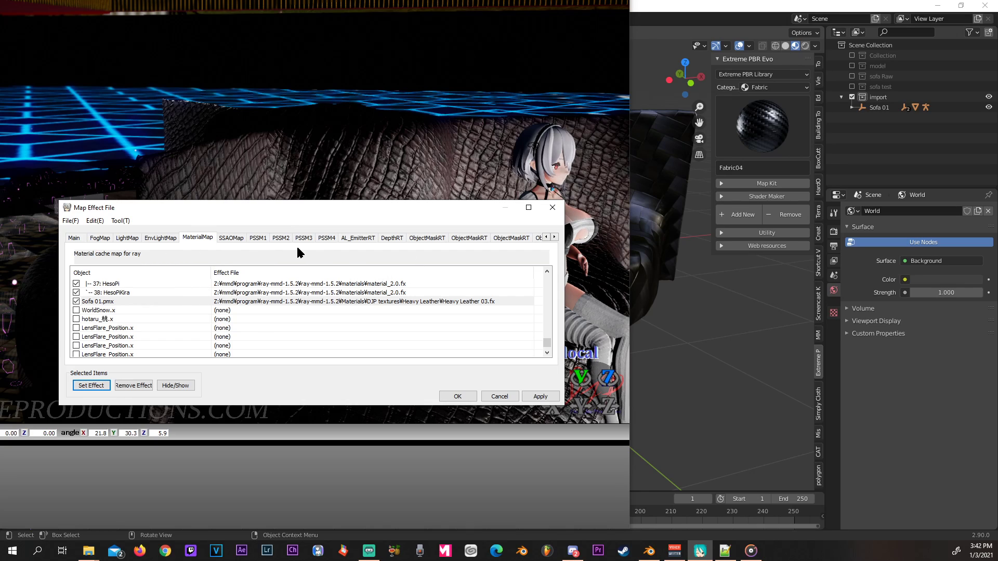
click(91, 385)
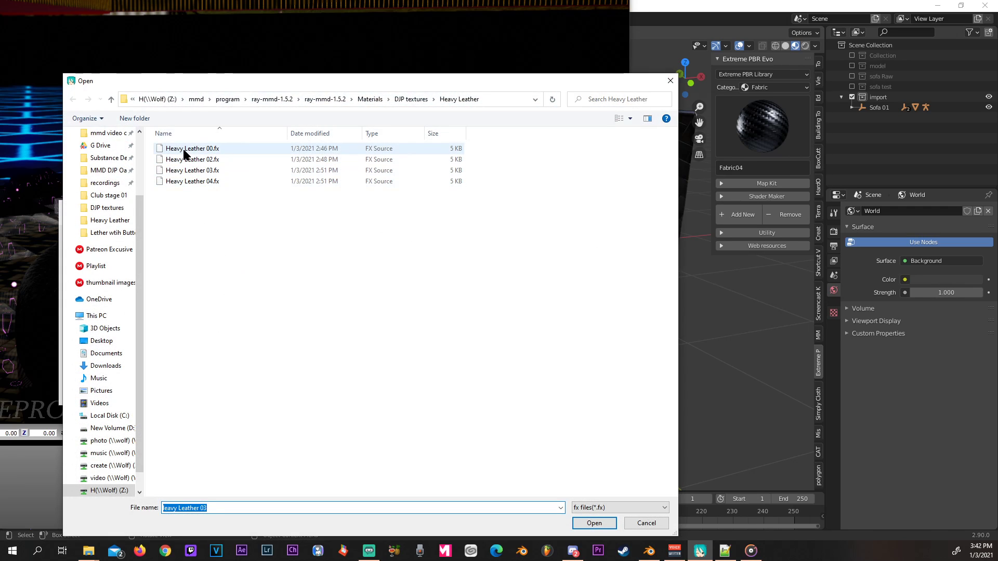
double_click(186, 150)
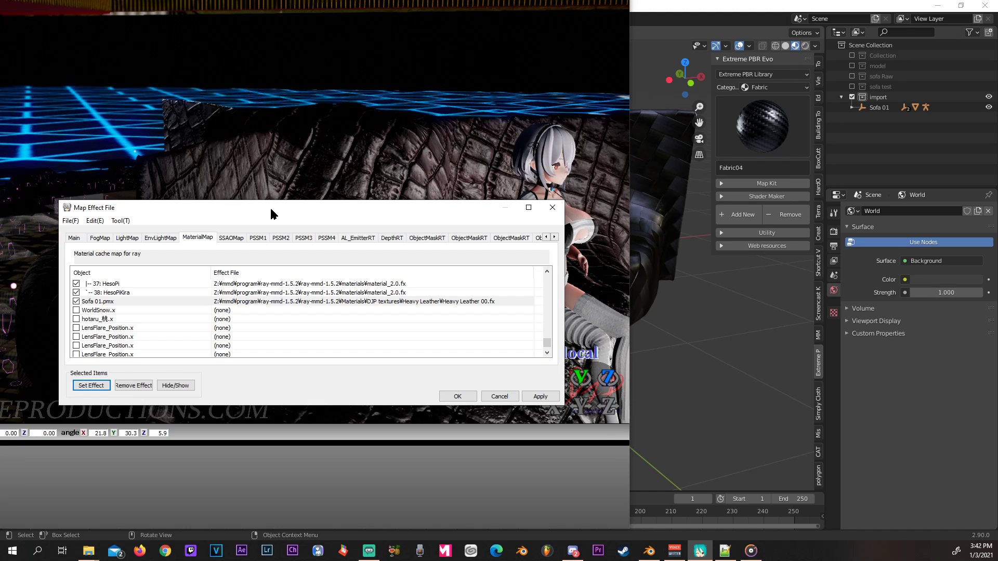
drag(272, 214, 466, 304)
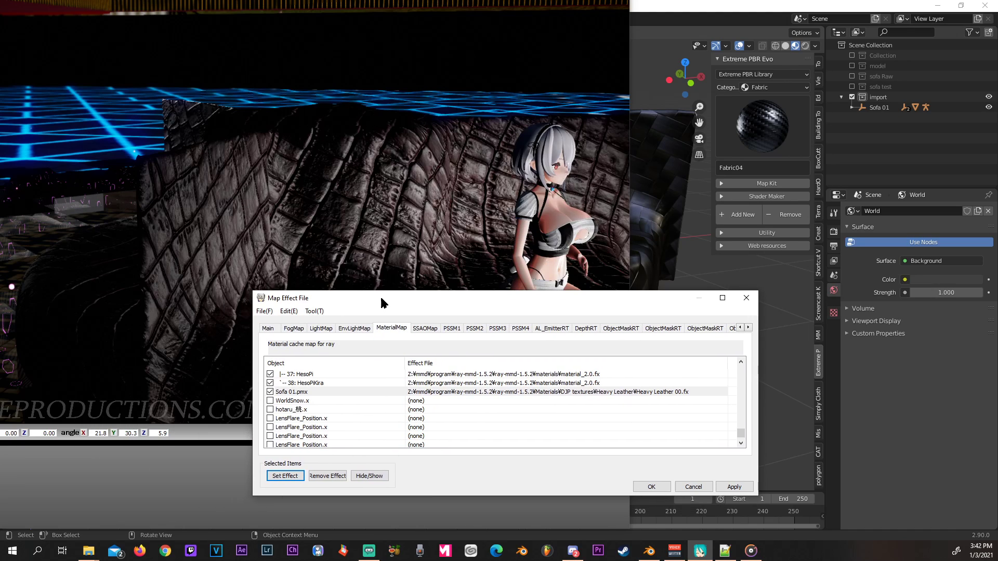
drag(380, 295, 336, 249)
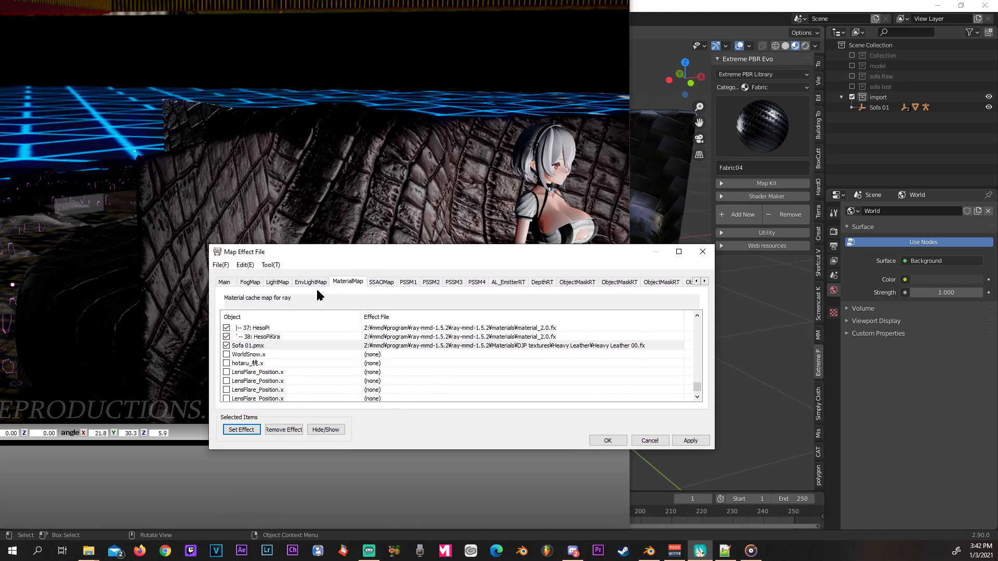
Assign Buttoms leather 02.fx from the Lether wtih Buttons folder to Sofa 01.pmx, accept the mapping and inspect the sofa.
click(240, 429)
click(260, 98)
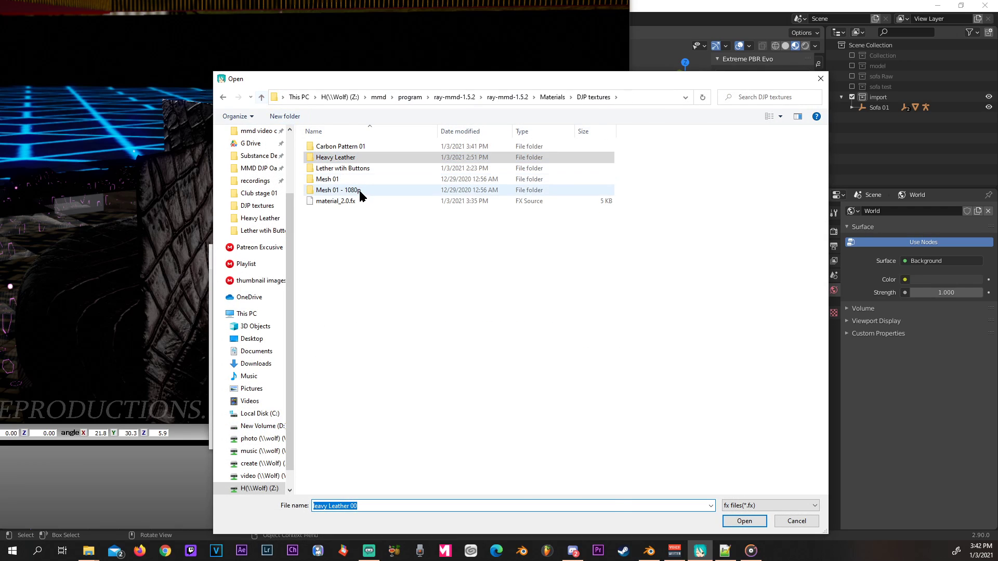
double_click(334, 168)
double_click(335, 156)
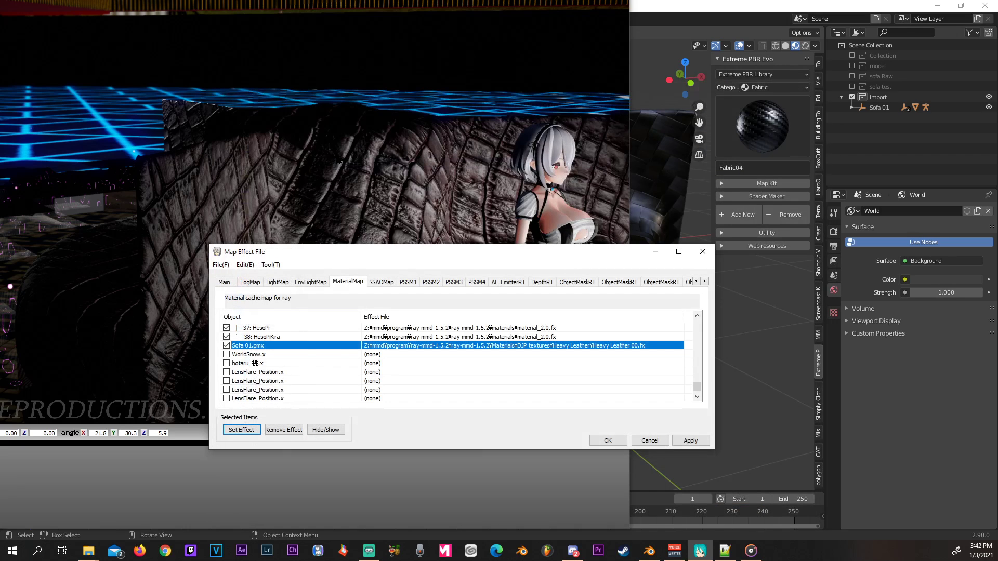
drag(408, 255, 307, 240)
click(507, 425)
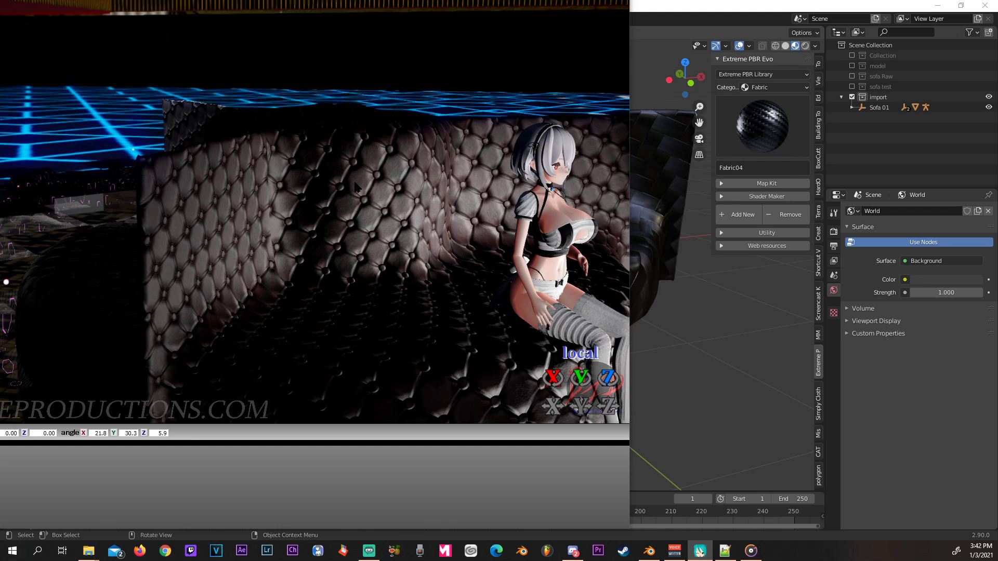
mouse_move(362, 183)
middle_down()
mouse_move(388, 183)
mouse_move(367, 181)
middle_up()
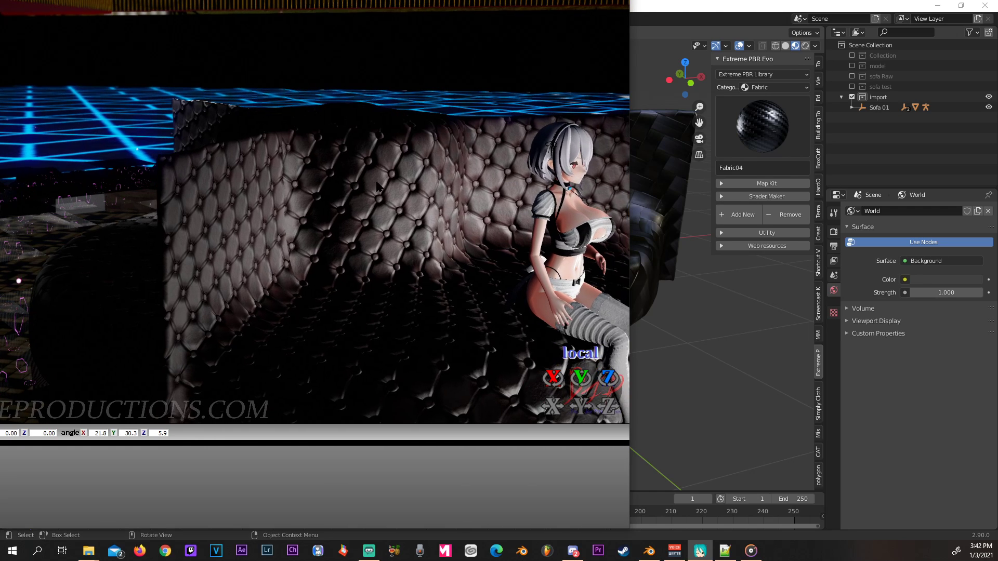
right_drag(386, 183, 358, 188)
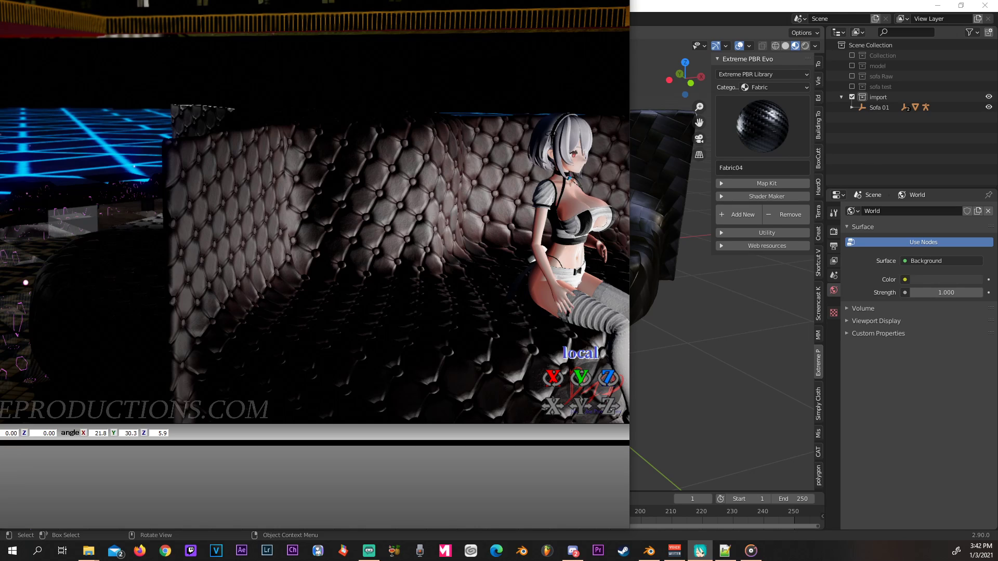
Switch to Blender and inspect the carbon-patterned sofa from a higher angle.
click(673, 6)
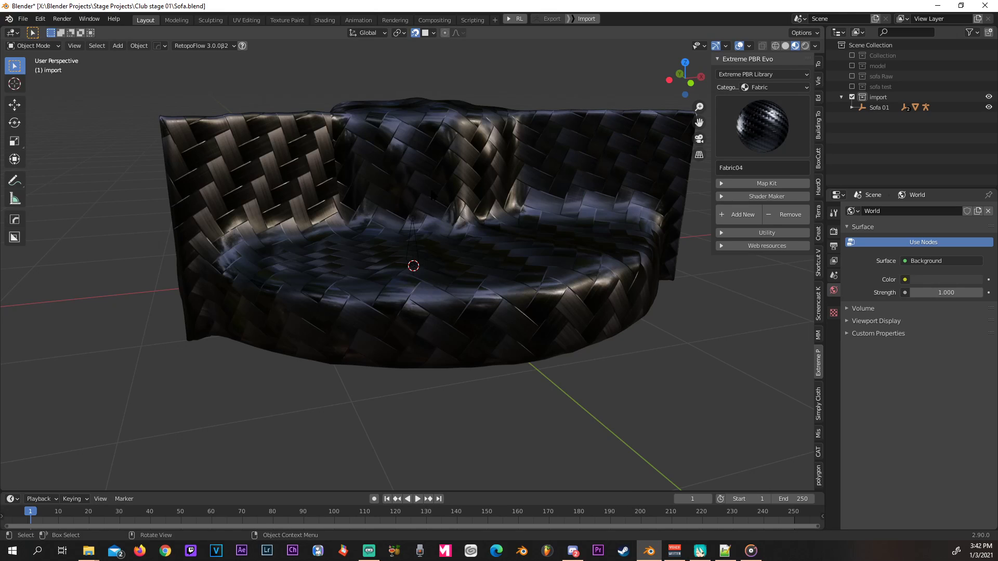
right_click(432, 190)
middle_drag(514, 180, 385, 208)
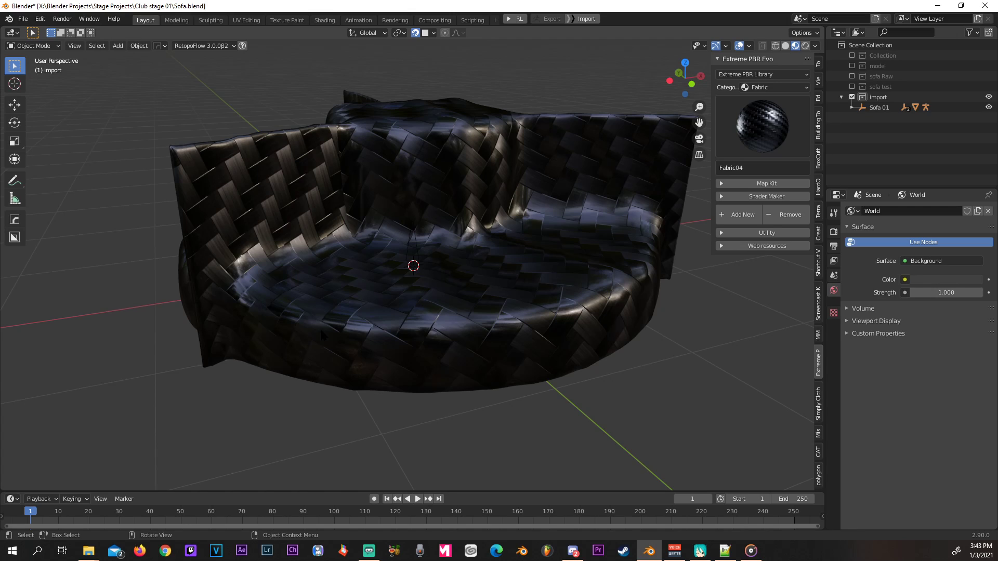
In File Explorer, enlarge the thumbnails in the Carbon Pattern 01 folder and compare the Carbon color and carbon normal textures with the Blender sofa.
mouse_move(88, 551)
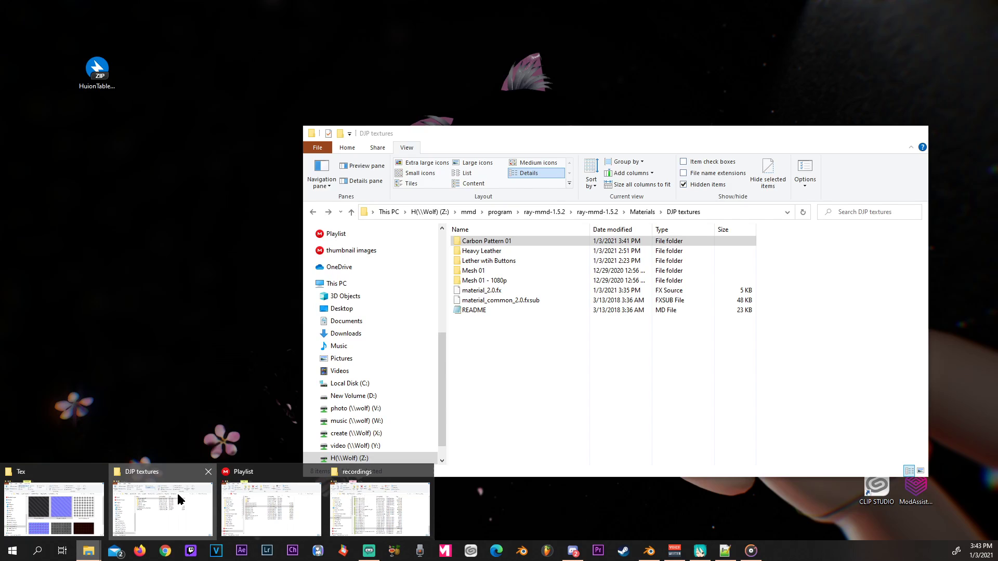
click(178, 499)
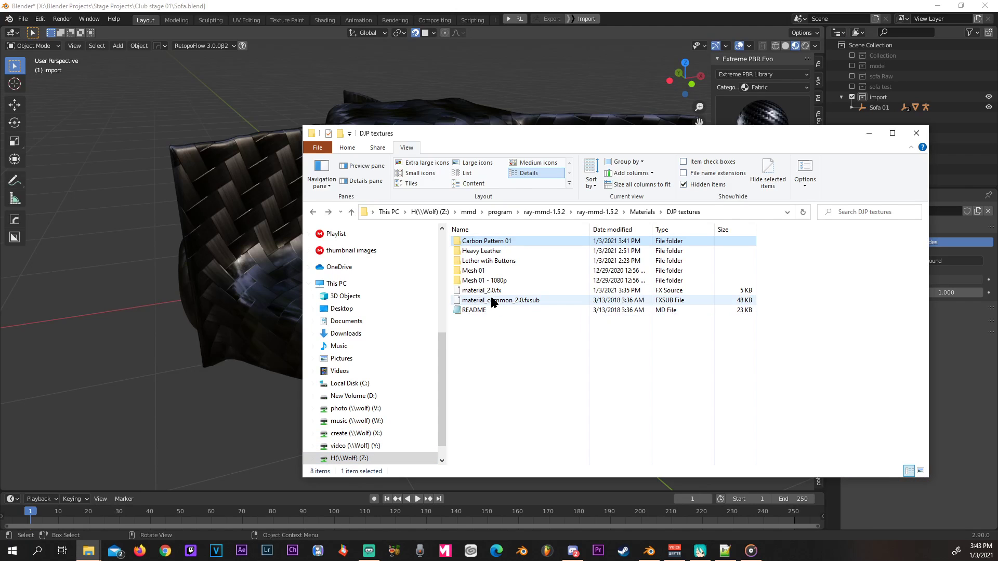
double_click(493, 242)
click(403, 162)
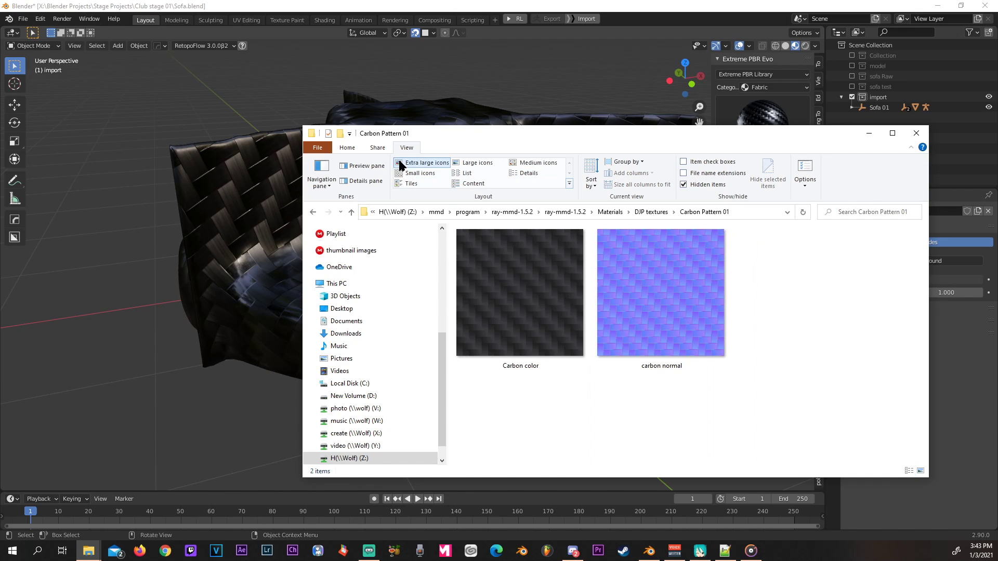
click(525, 316)
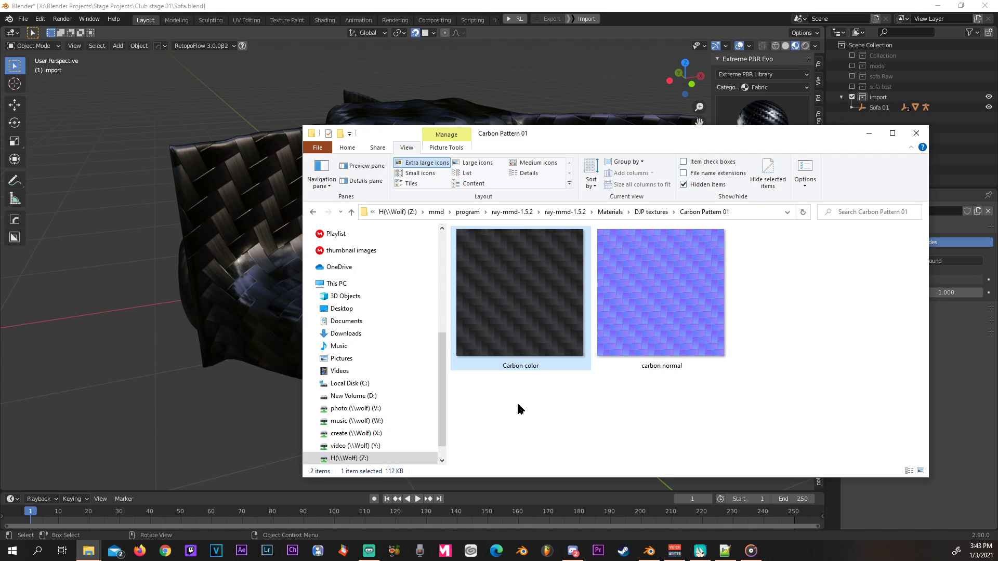
click(653, 302)
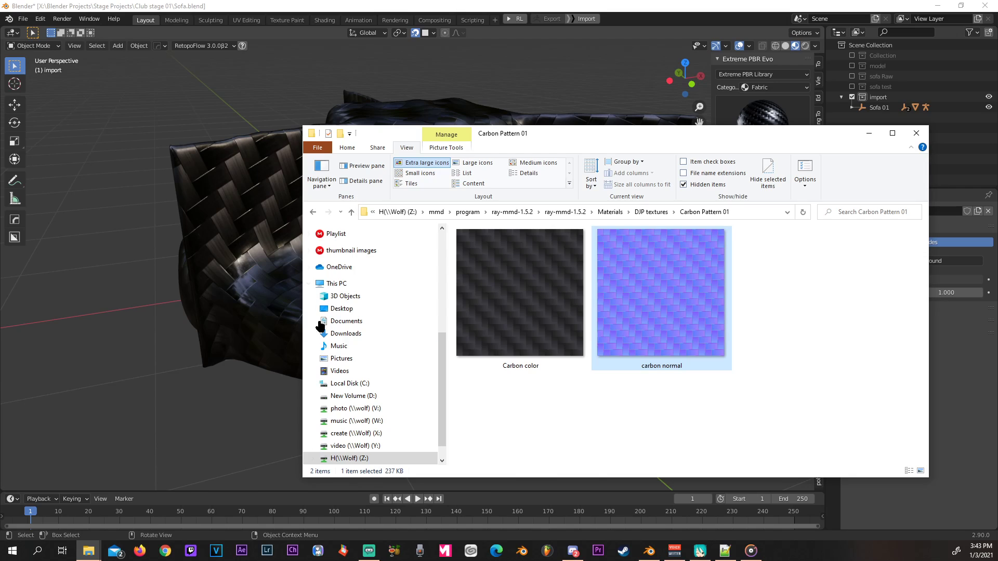
click(496, 297)
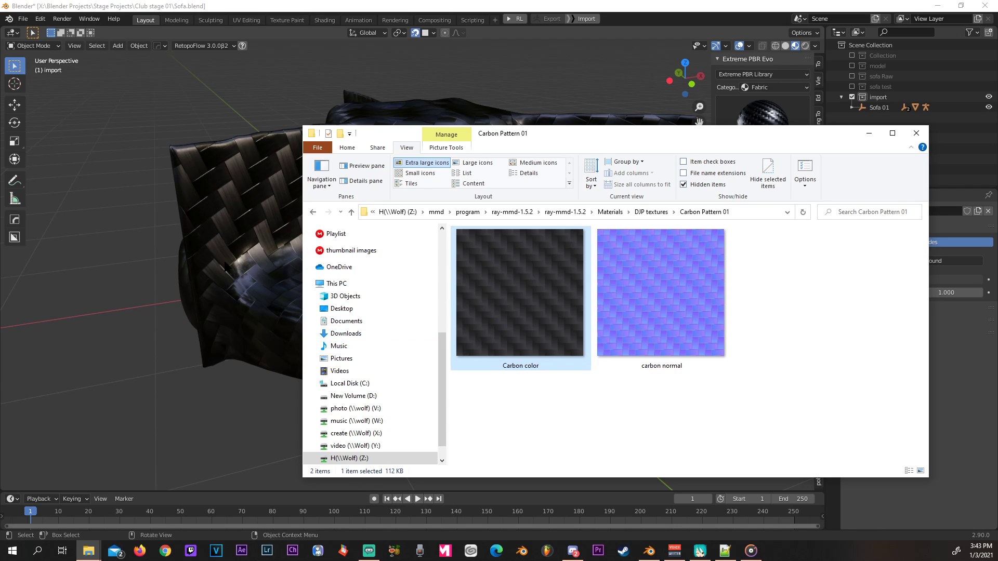
click(176, 356)
middle_drag(304, 278, 287, 415)
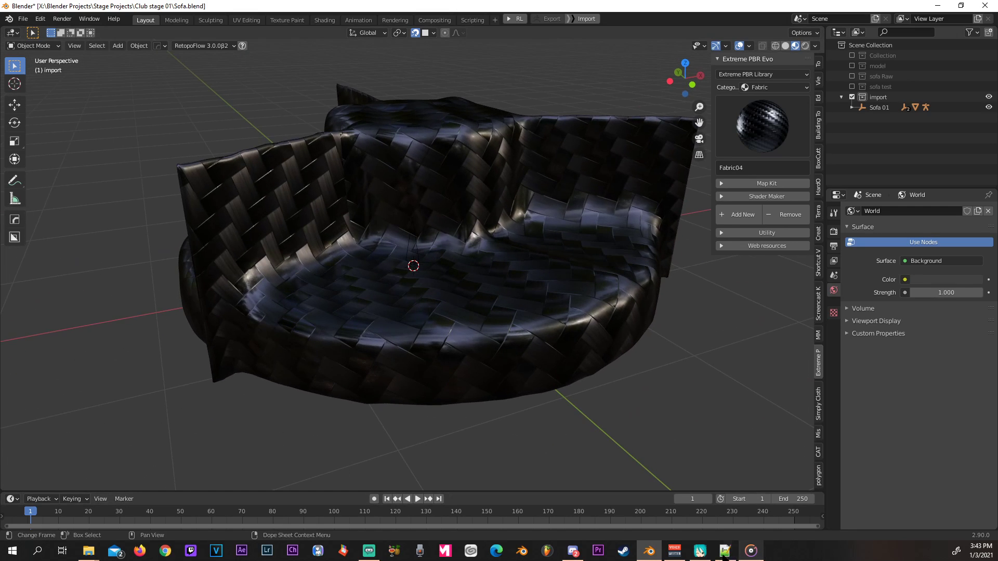
Switch to MikuMikuDance and open MMEffect's effect mapping to show the sofa's entry in the material map.
click(700, 552)
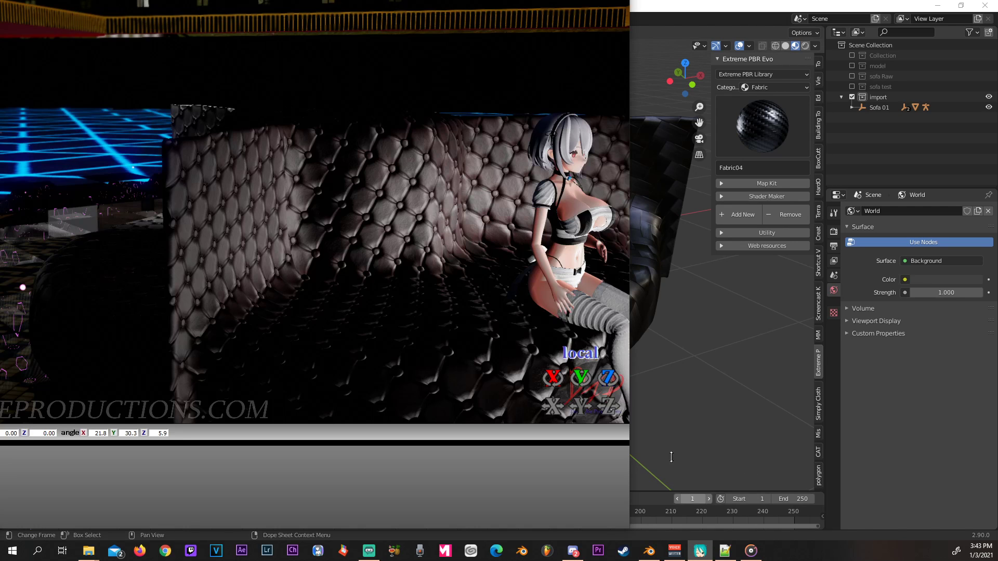
scroll(315, 212, down, 3)
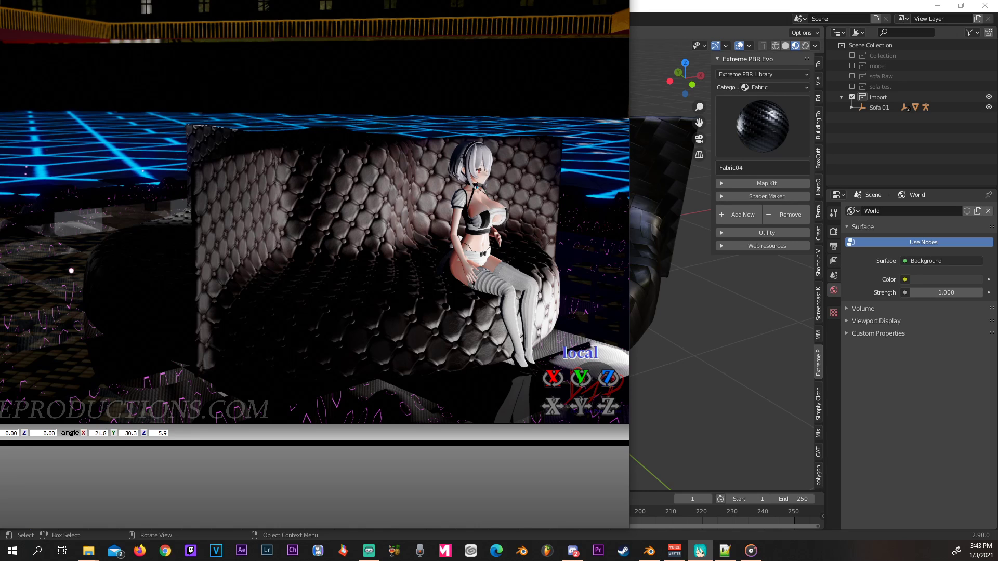
drag(0, 0, 3, 51)
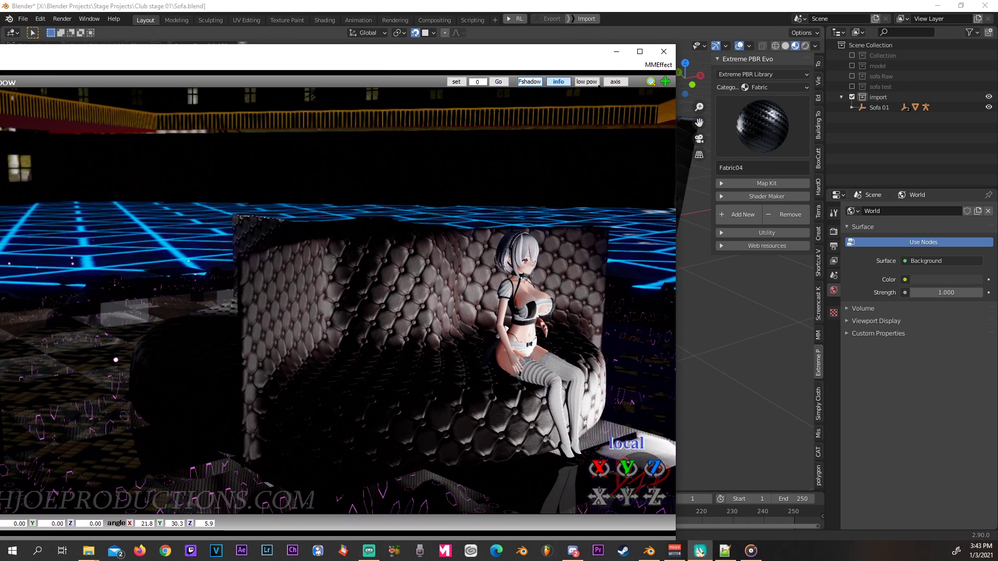
click(659, 65)
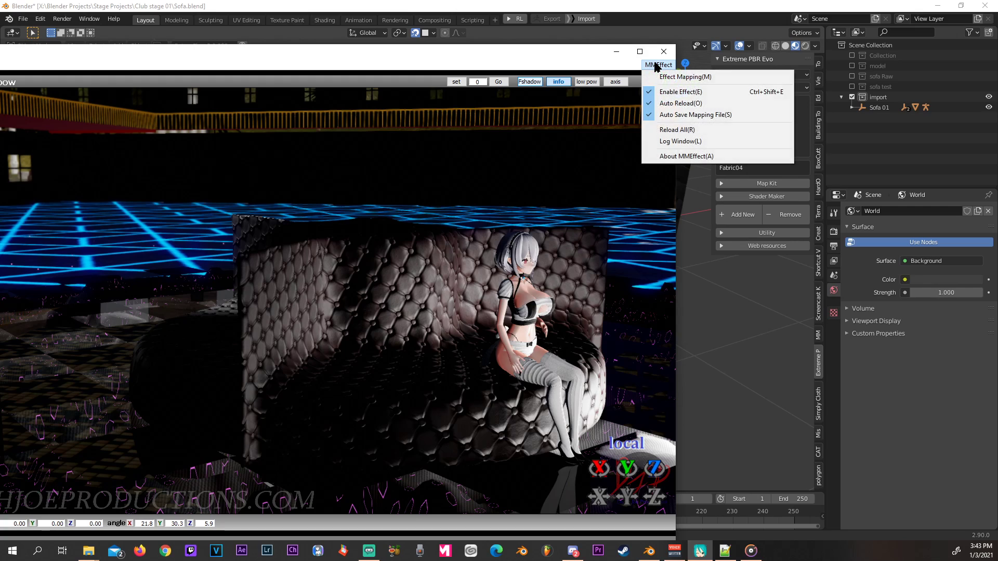
click(678, 78)
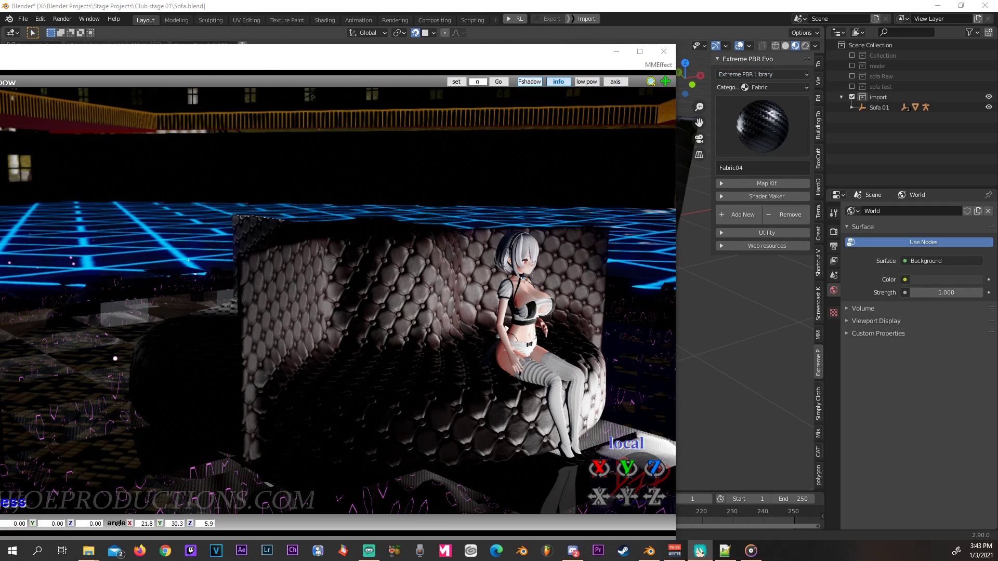
drag(383, 364, 474, 249)
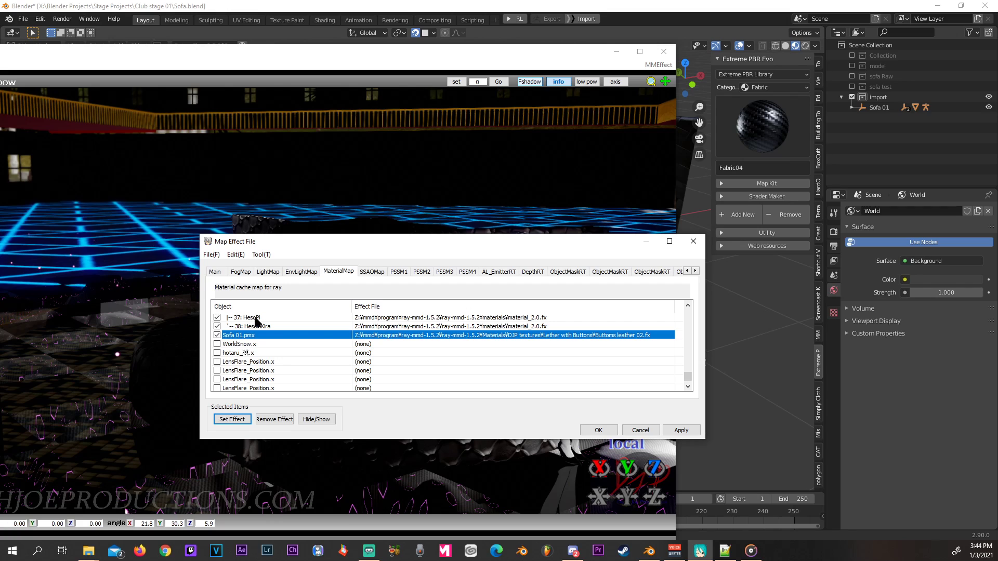
Open the effect file selection for Sofa 01.pmx and browse through the ray-mmd-1.5.2 Materials folder to DJP textures.
click(229, 420)
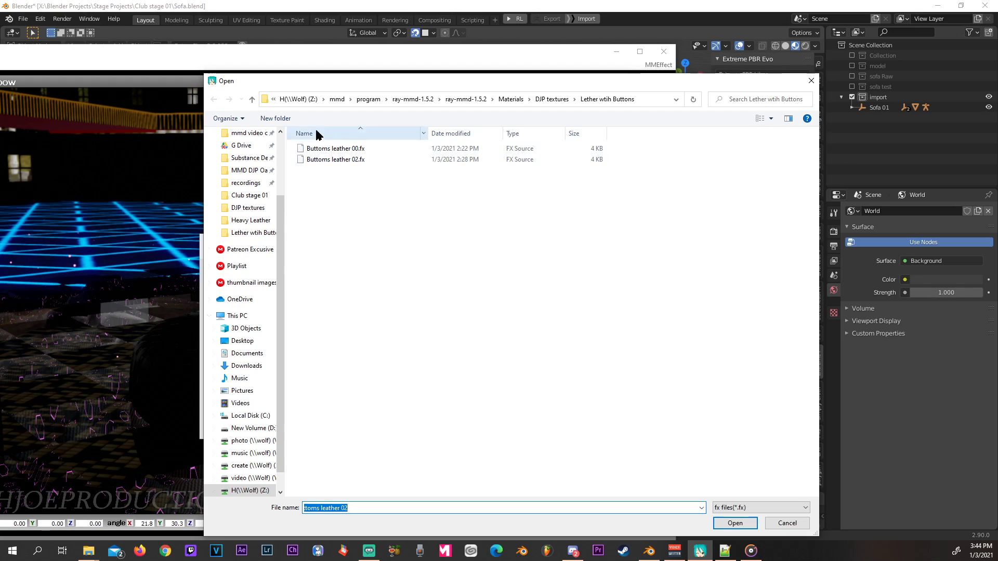
click(252, 99)
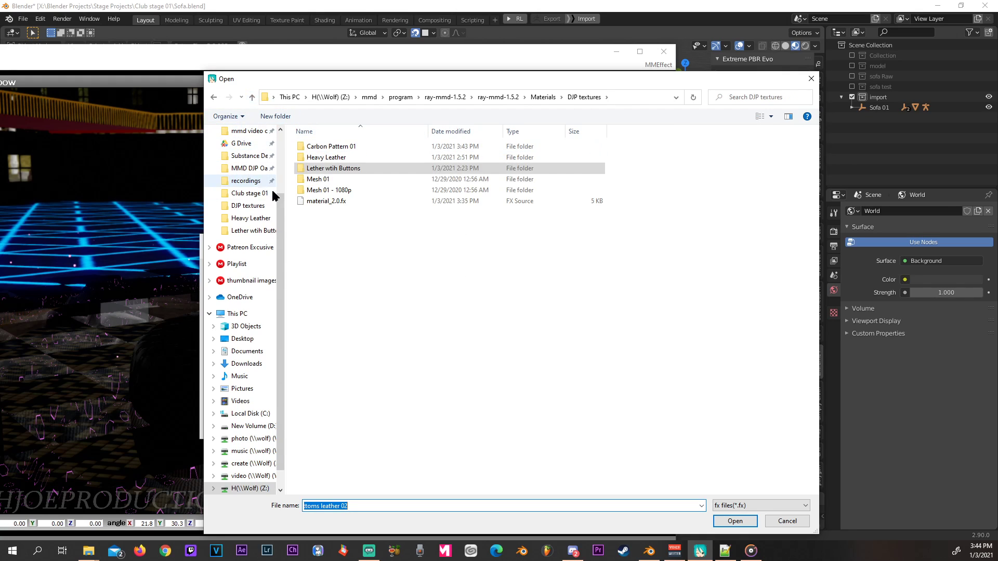
click(501, 96)
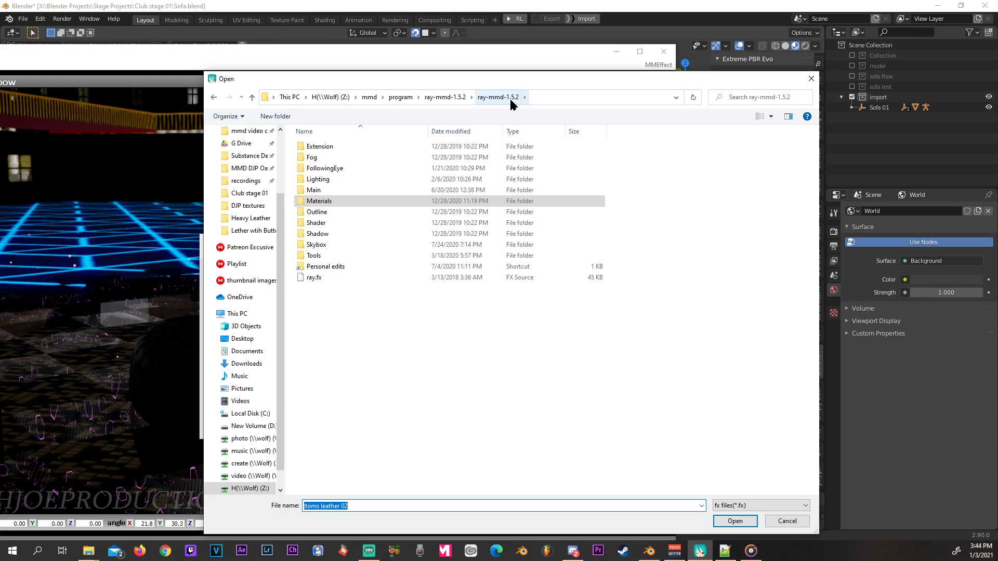
double_click(334, 200)
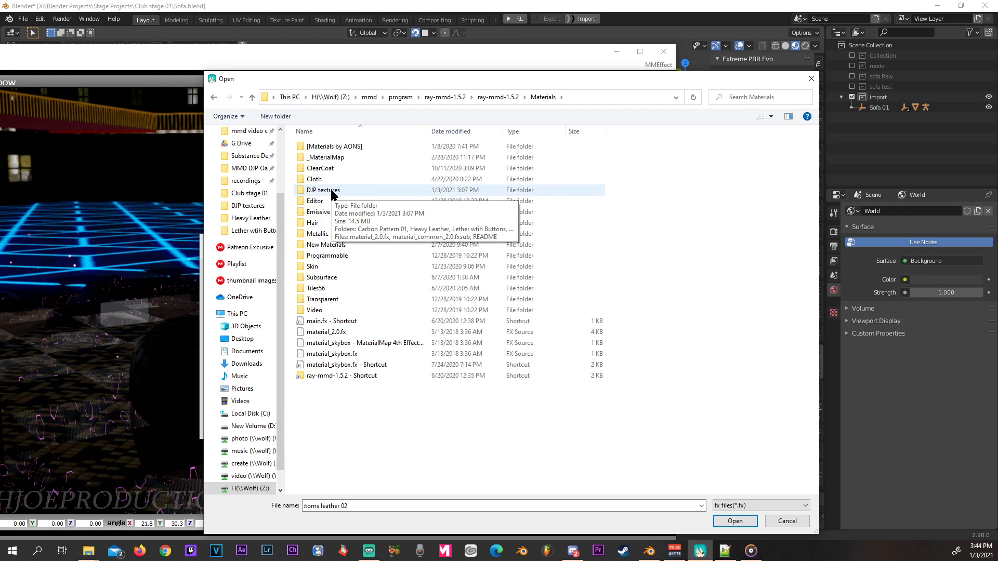
click(331, 192)
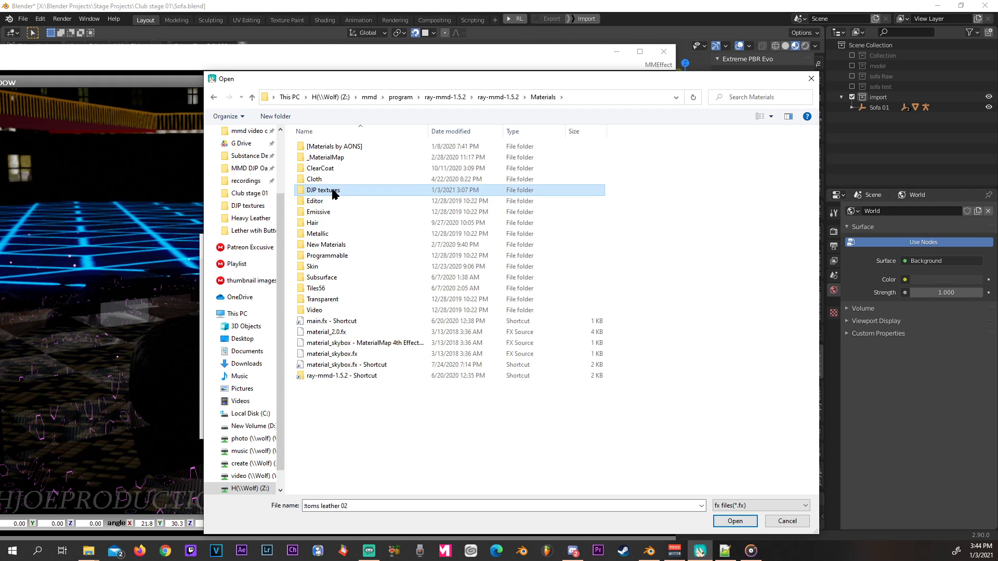
double_click(331, 192)
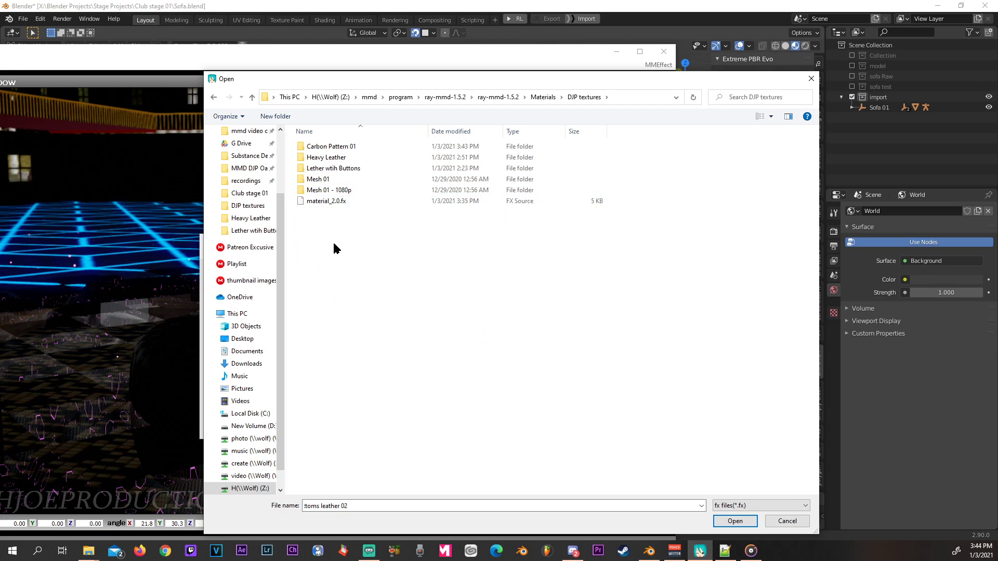
Move the file dialog aside, copy the DJP textures folder path and close the dialog without choosing an effect.
drag(529, 76, 0, 5)
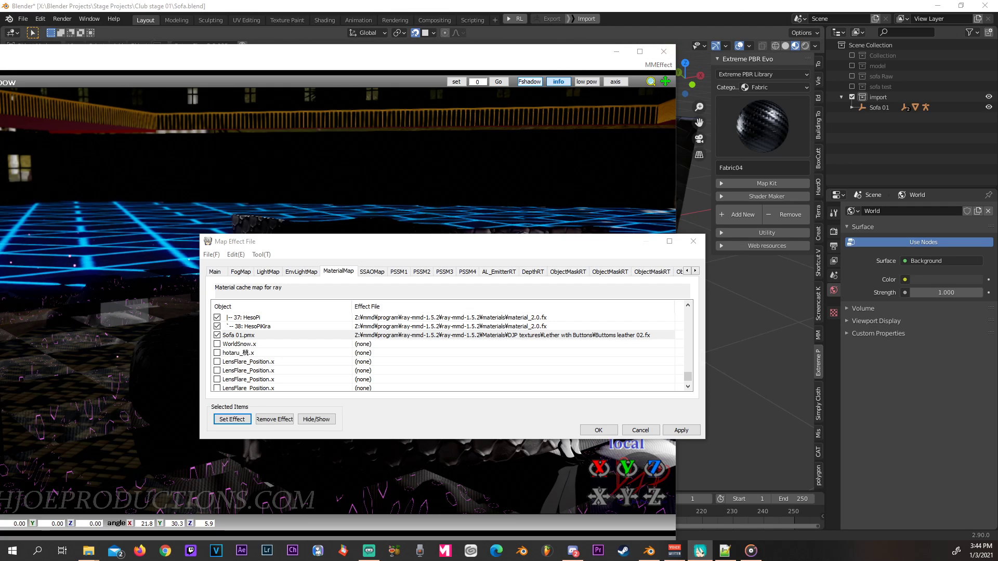
drag(0, 172, 428, 199)
click(486, 213)
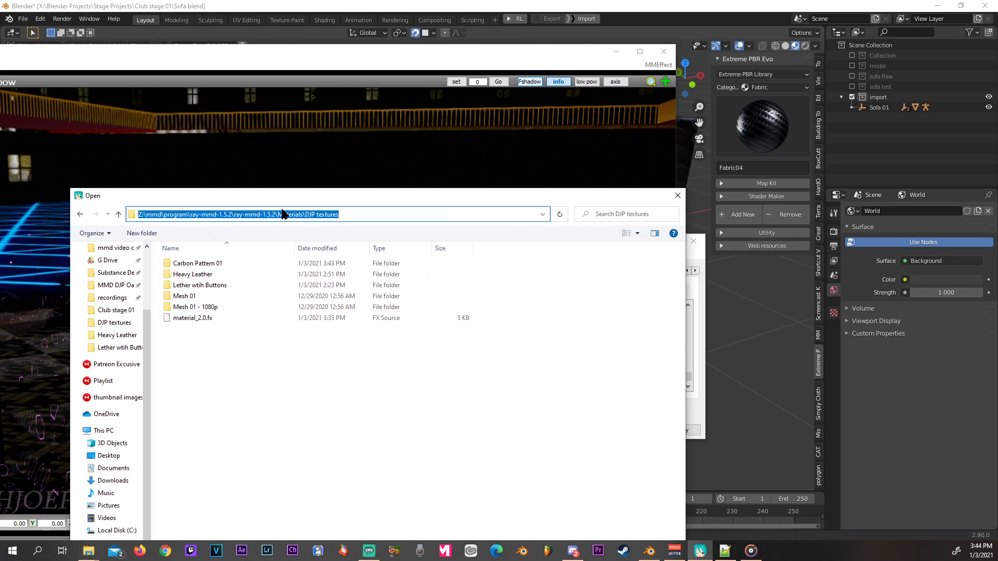
right_click(147, 214)
click(201, 245)
key(Escape)
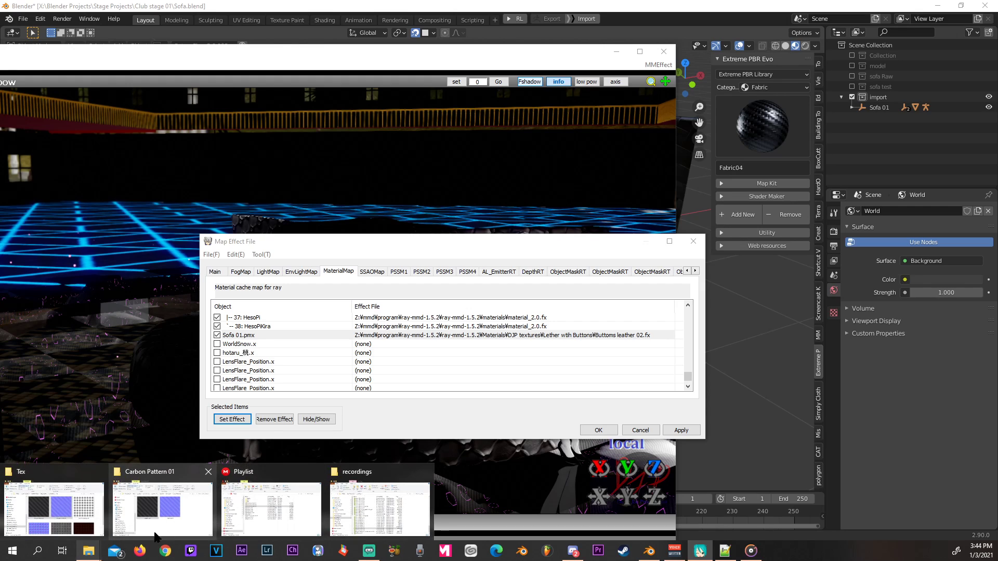
Switch to the Carbon Pattern 01 File Explorer window and go to the copied DJP textures path.
mouse_move(172, 475)
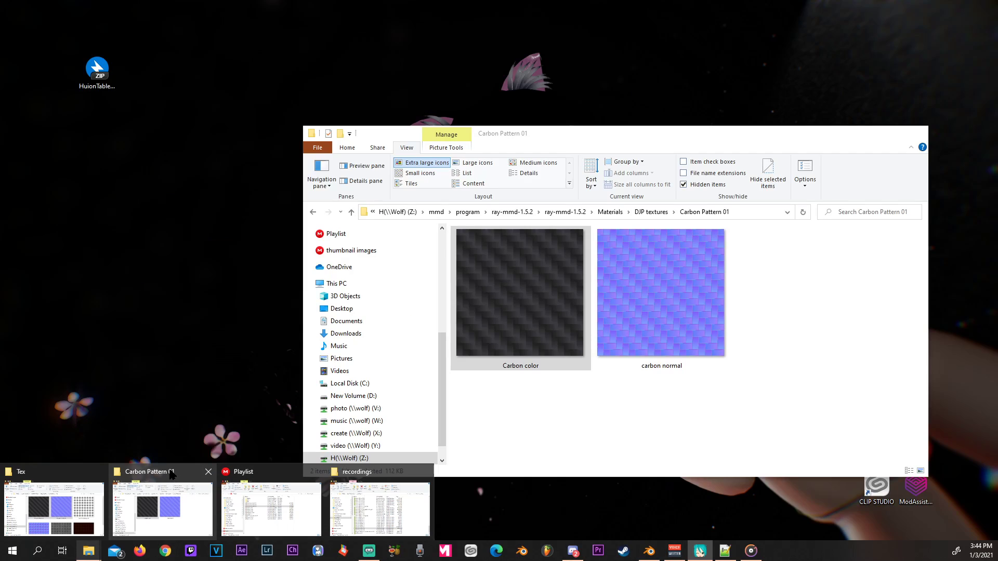
click(169, 474)
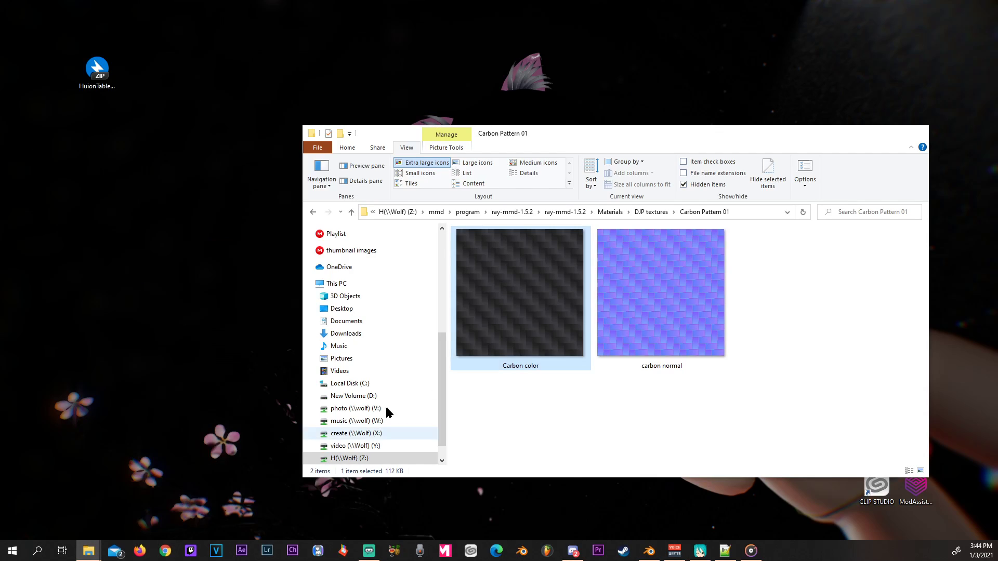
click(612, 214)
click(671, 212)
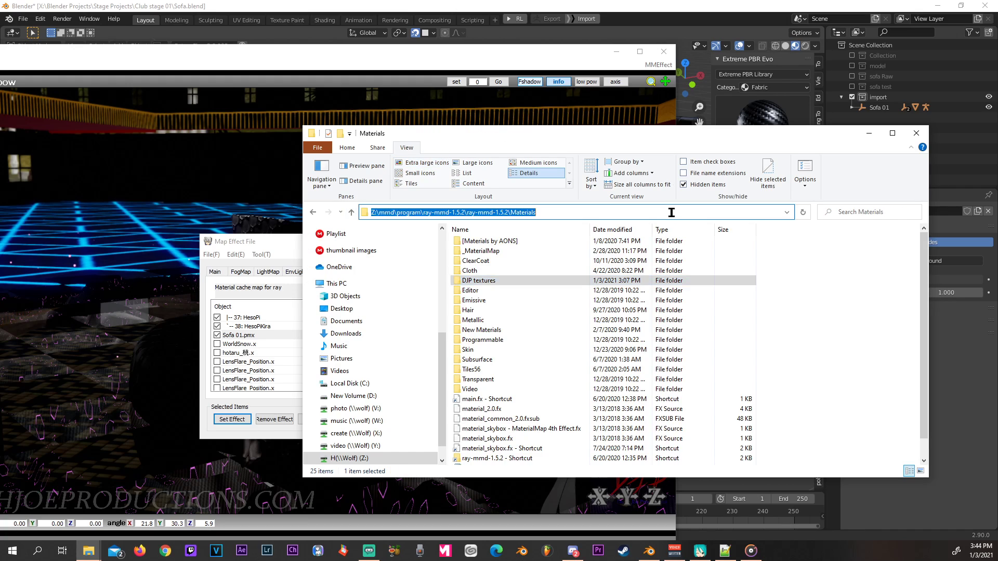
right_click(518, 209)
click(440, 253)
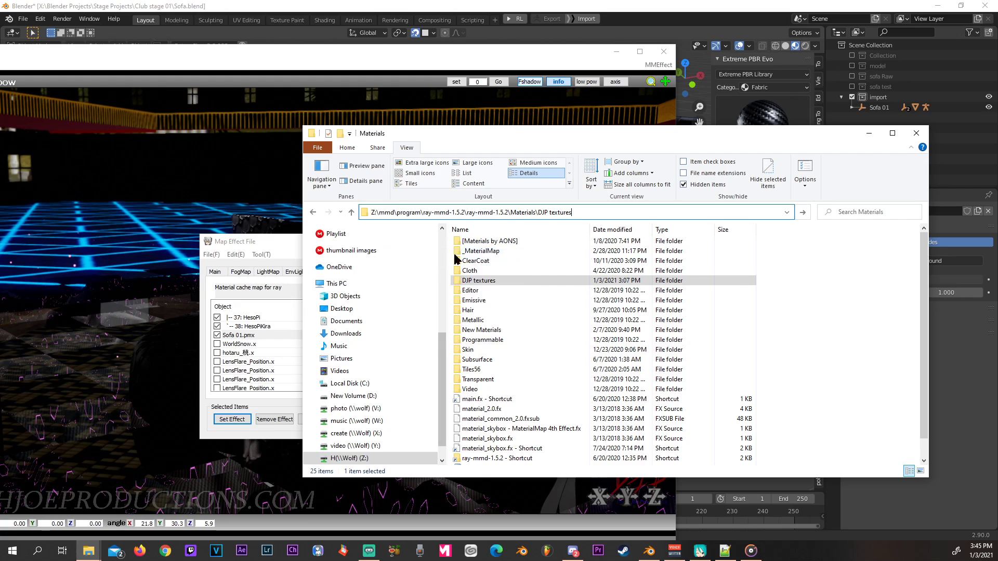
key(Return)
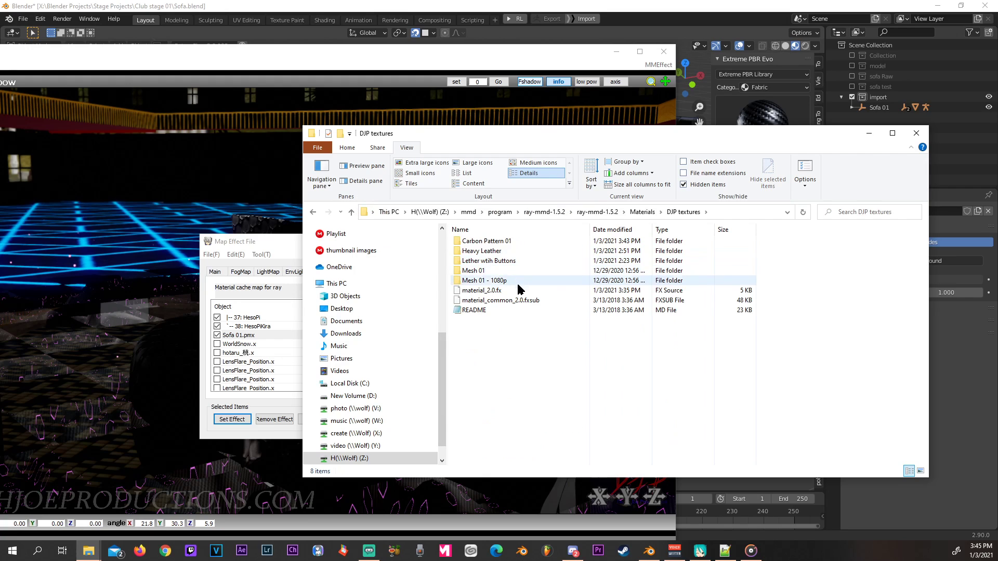
Go to the ray-mmd-1.5.2 Materials folder and copy material_2.0.fx and material_common_2.0.fxsub.
click(592, 213)
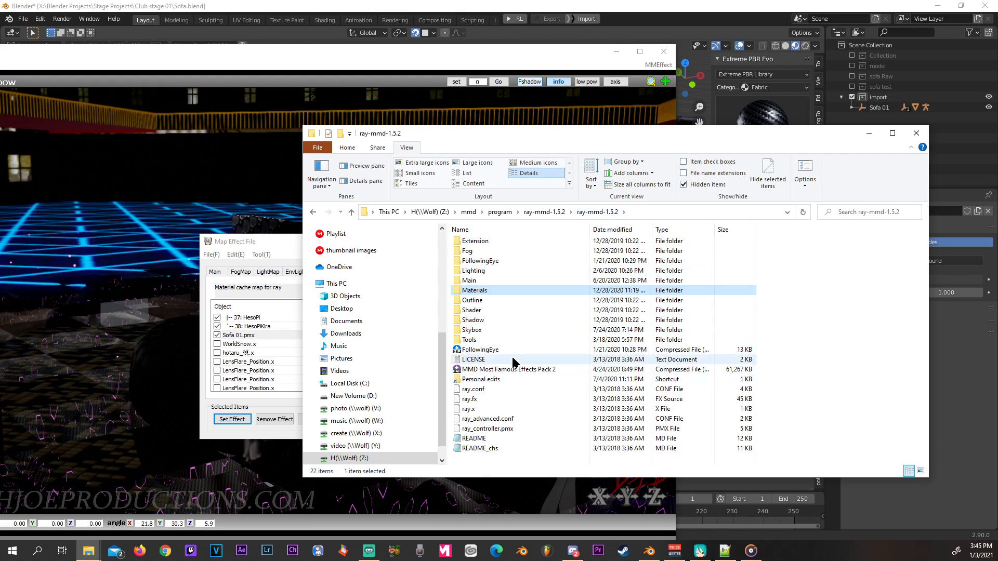
double_click(479, 291)
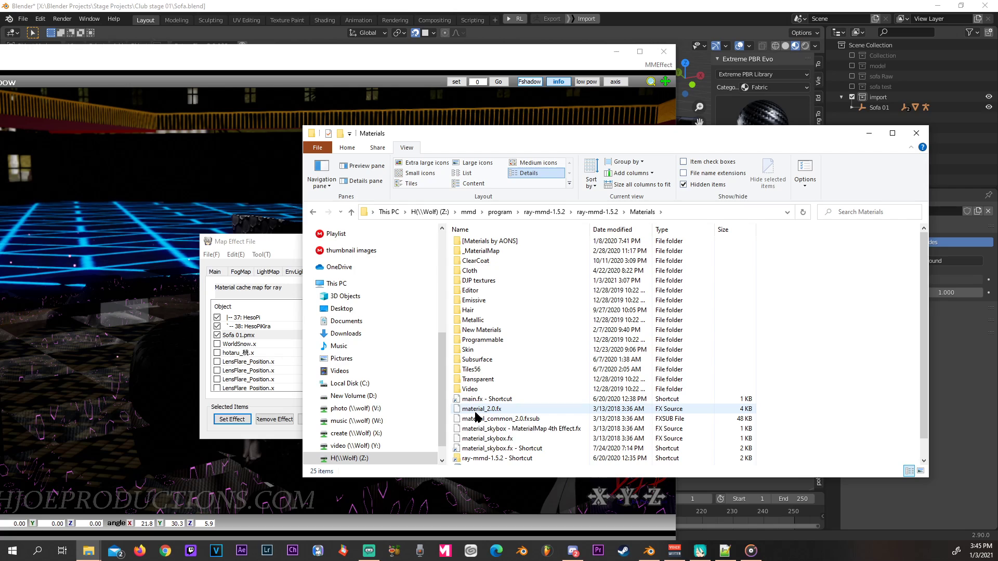
drag(764, 413, 747, 422)
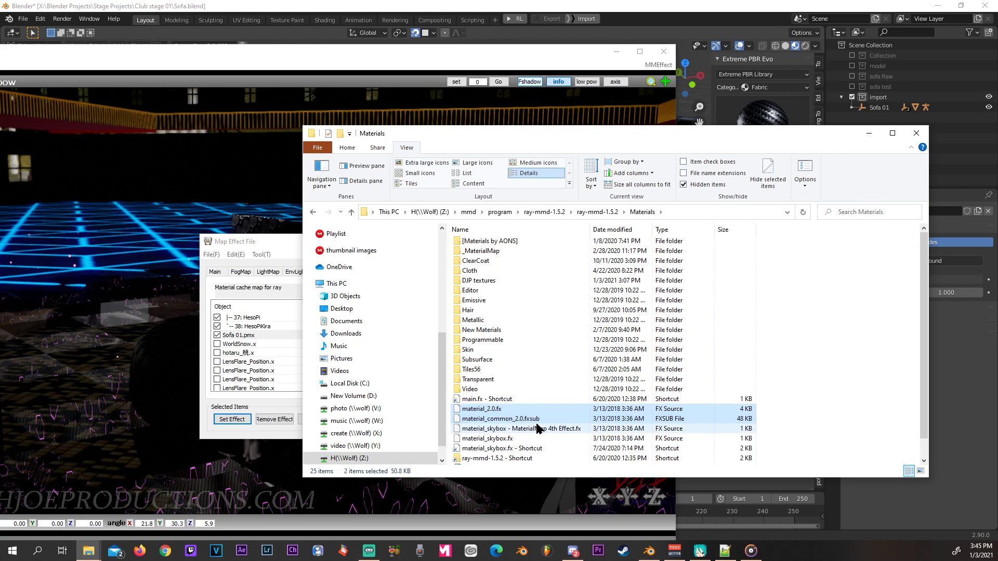
right_click(495, 413)
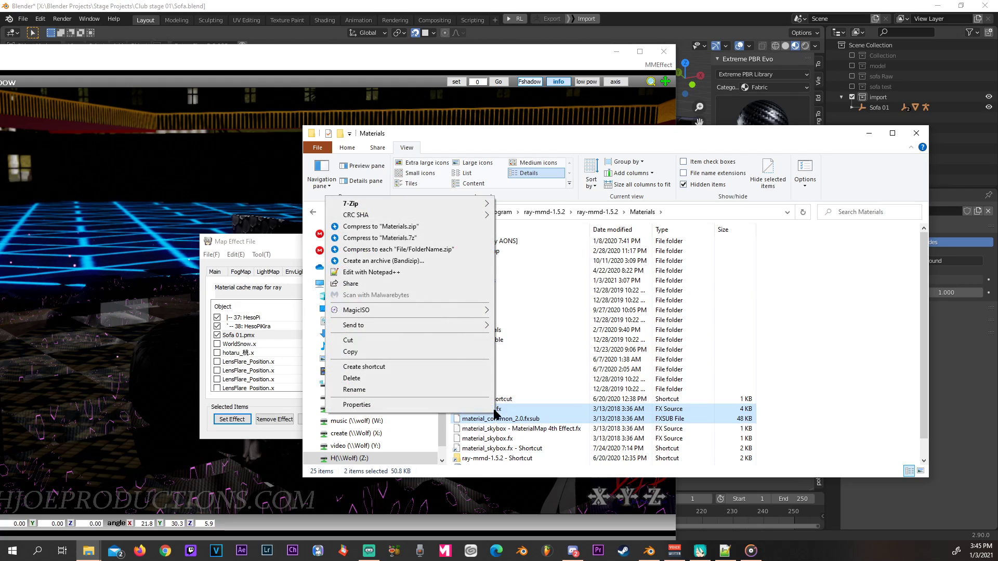
click(386, 352)
Create a new folder with the default name in Materials and paste the two copied material files into it.
click(812, 375)
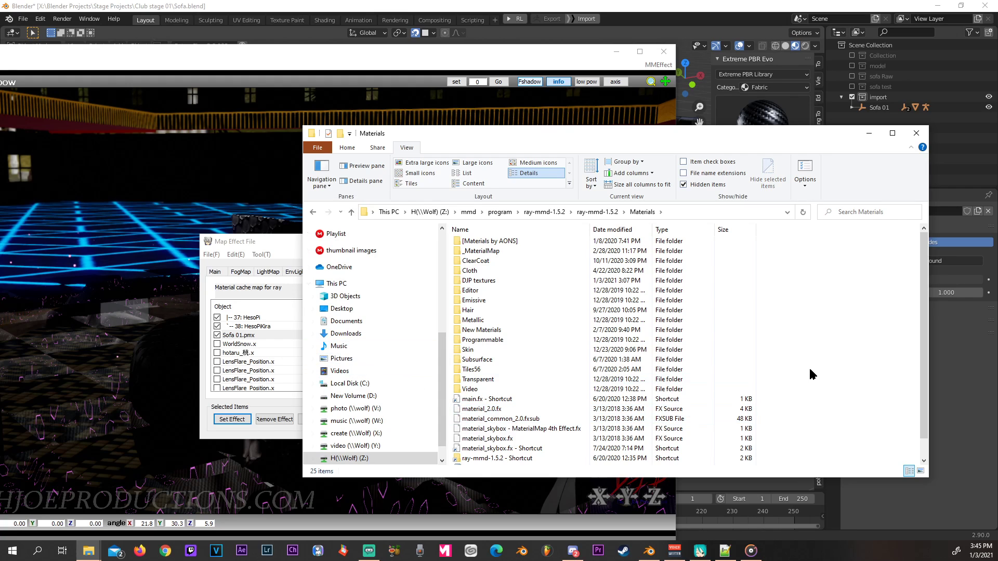
right_click(834, 374)
mouse_move(762, 493)
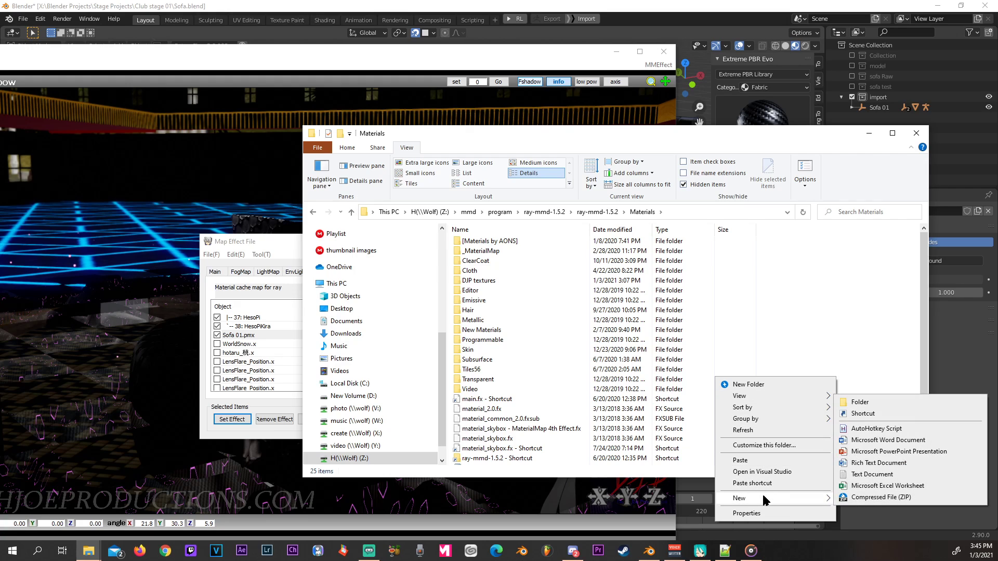
click(864, 403)
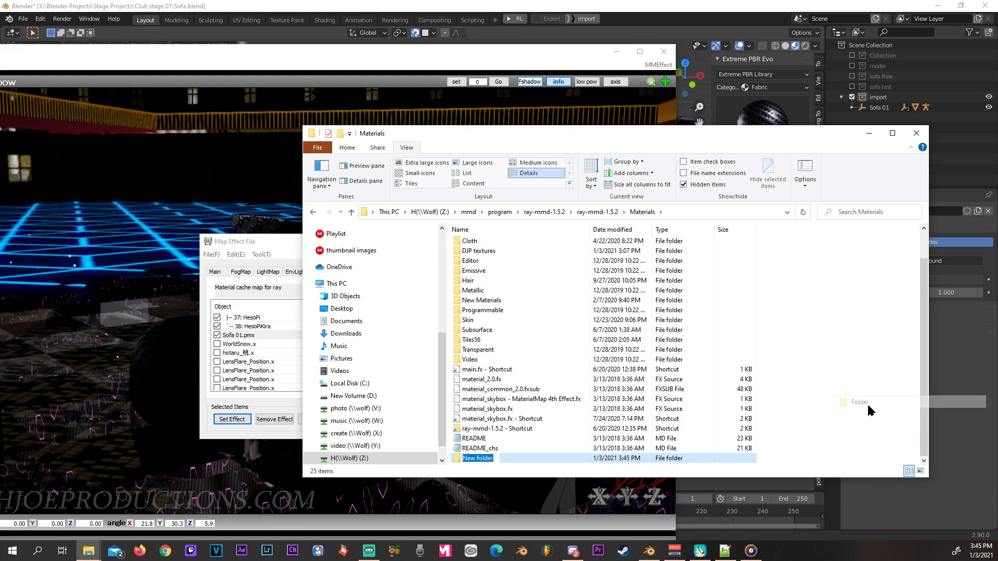
double_click(457, 455)
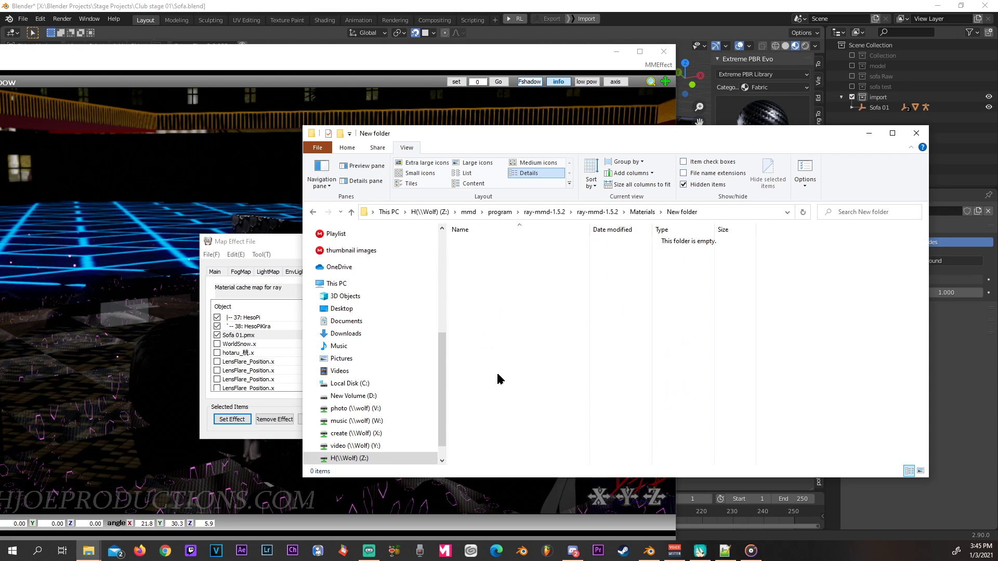
right_click(503, 345)
click(442, 425)
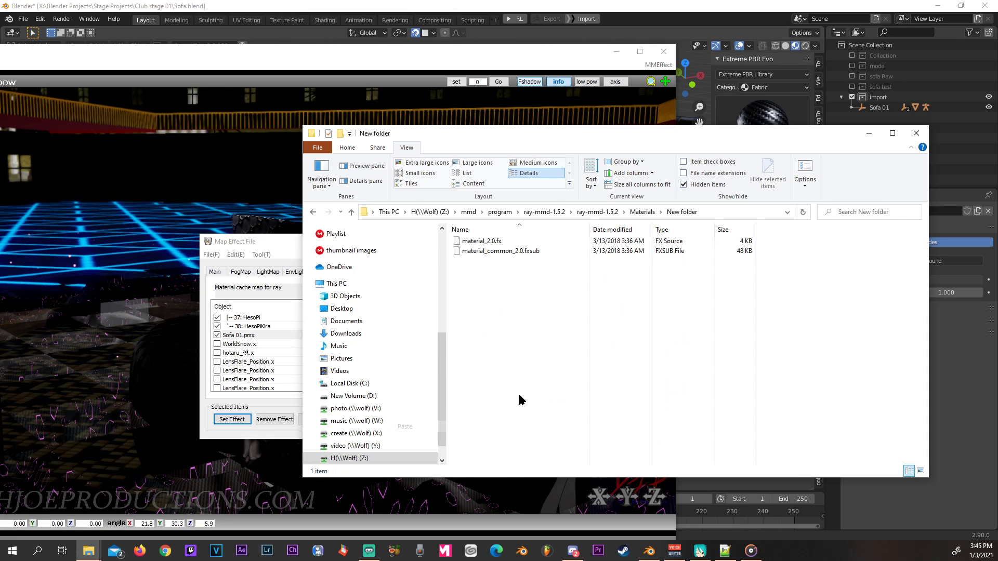
Point out the two pasted files and rename the material_2.0.fx copy in the new folder as template.fx.
click(527, 291)
click(477, 242)
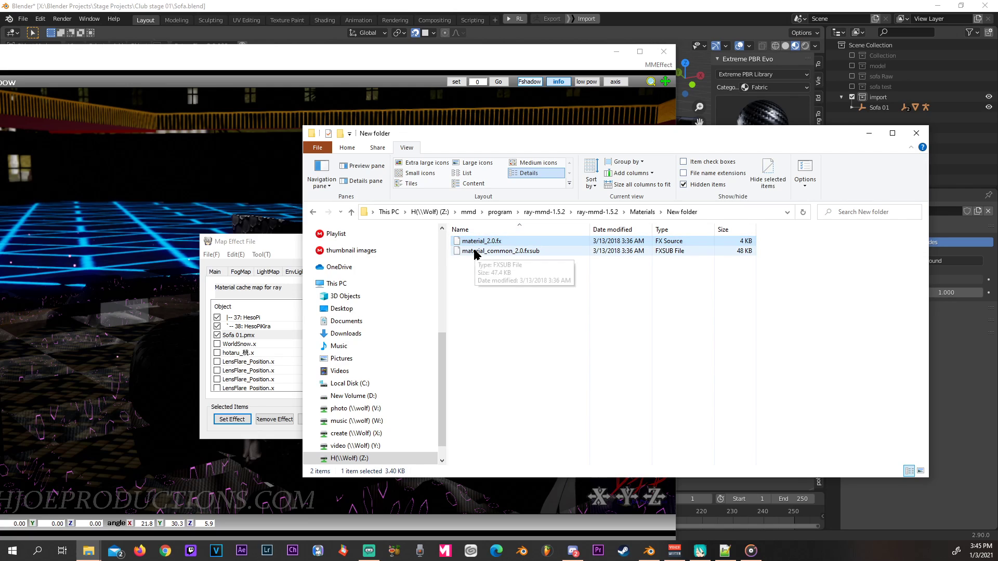
click(483, 252)
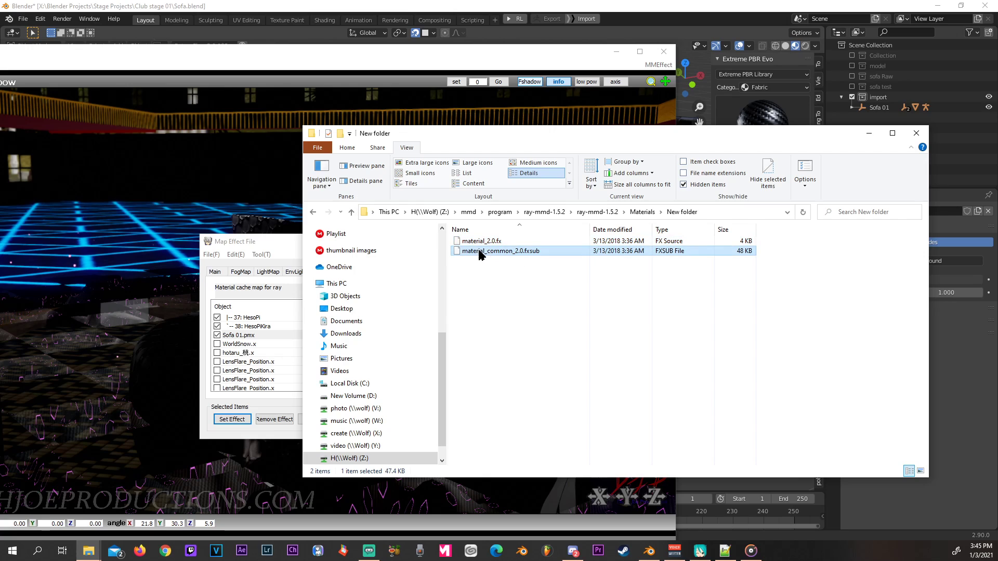
click(474, 242)
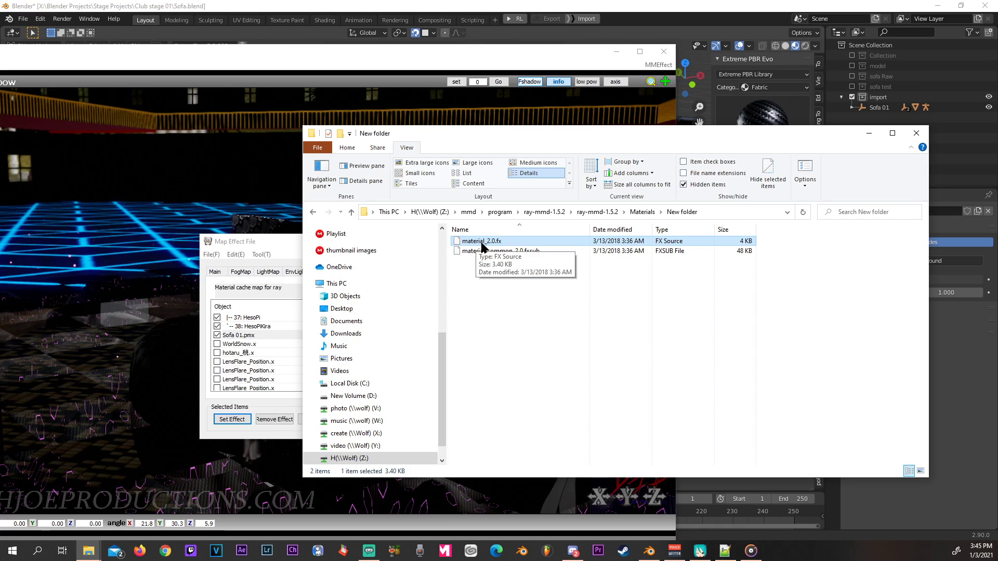
click(483, 242)
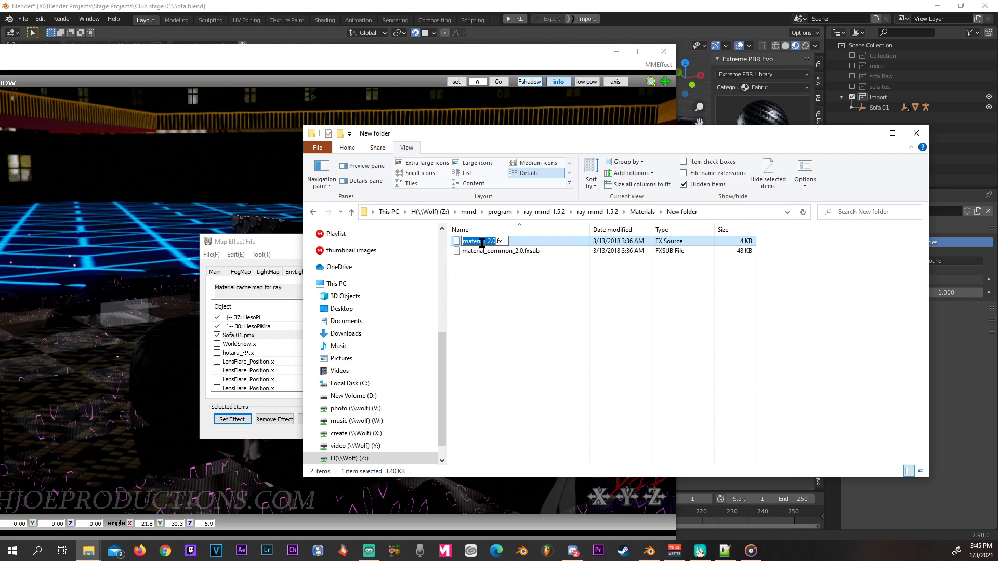
text(template)
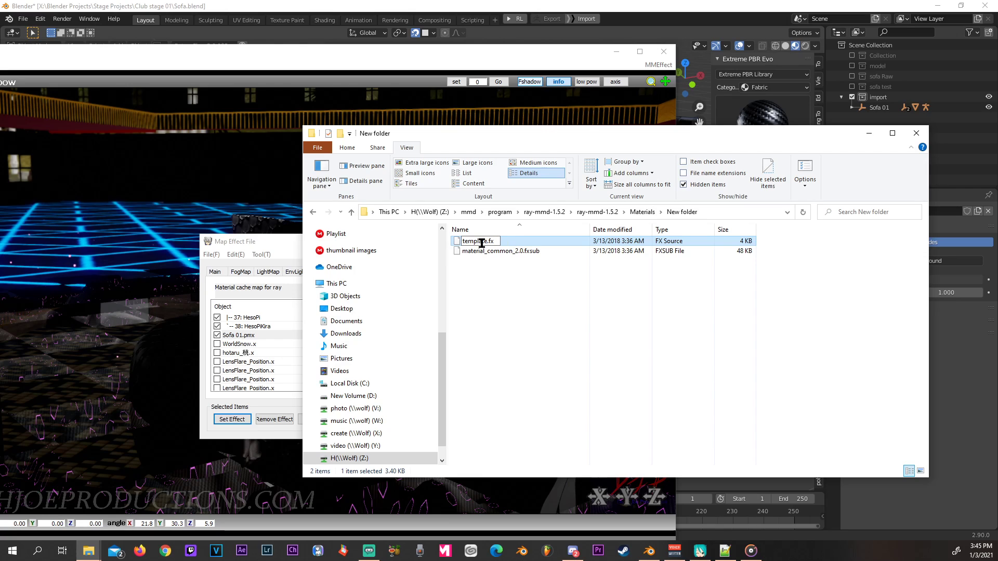
click(512, 283)
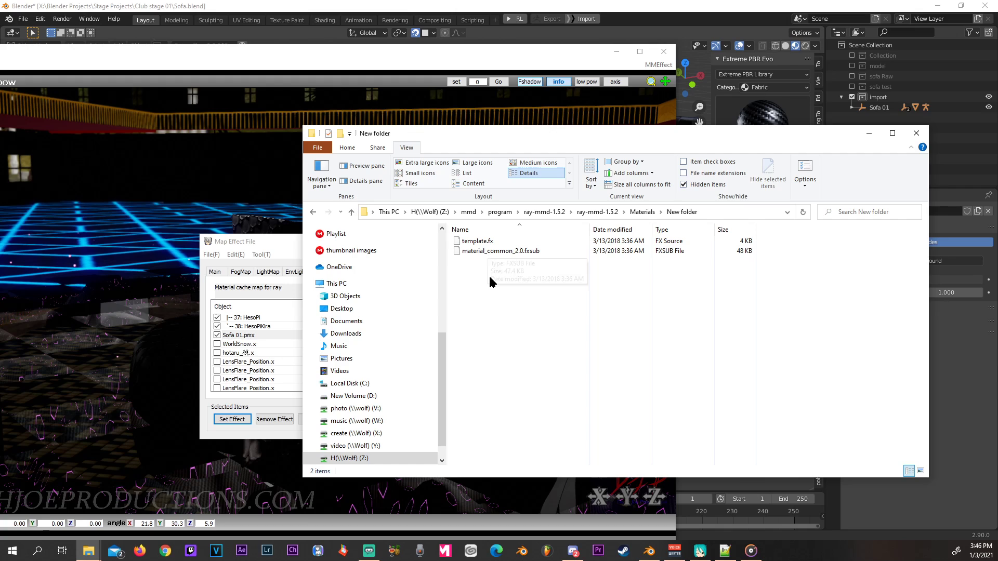
Go to the DJP textures folder and copy its material_2.0.fx and material_common_2.0.fxsub files.
click(313, 212)
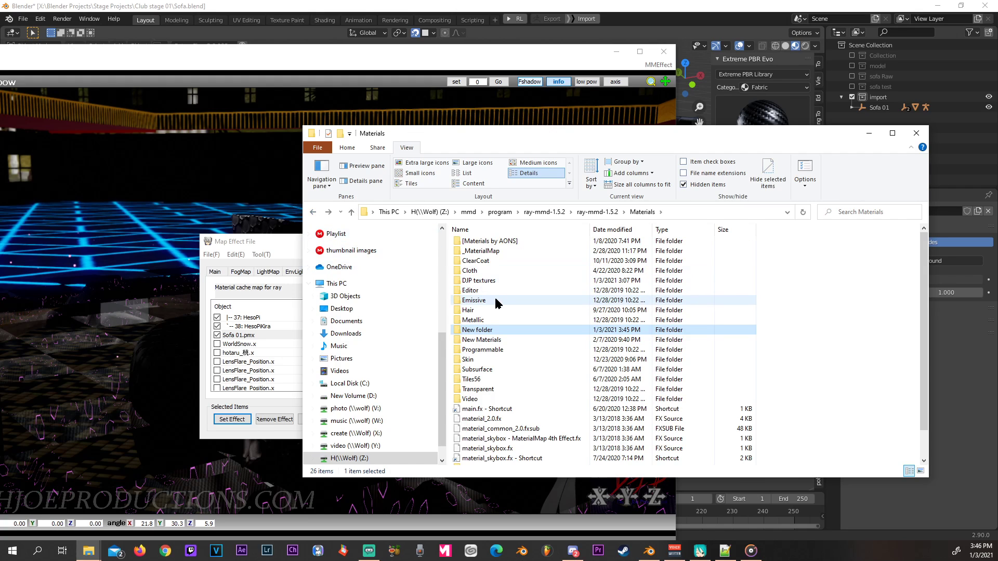
double_click(488, 282)
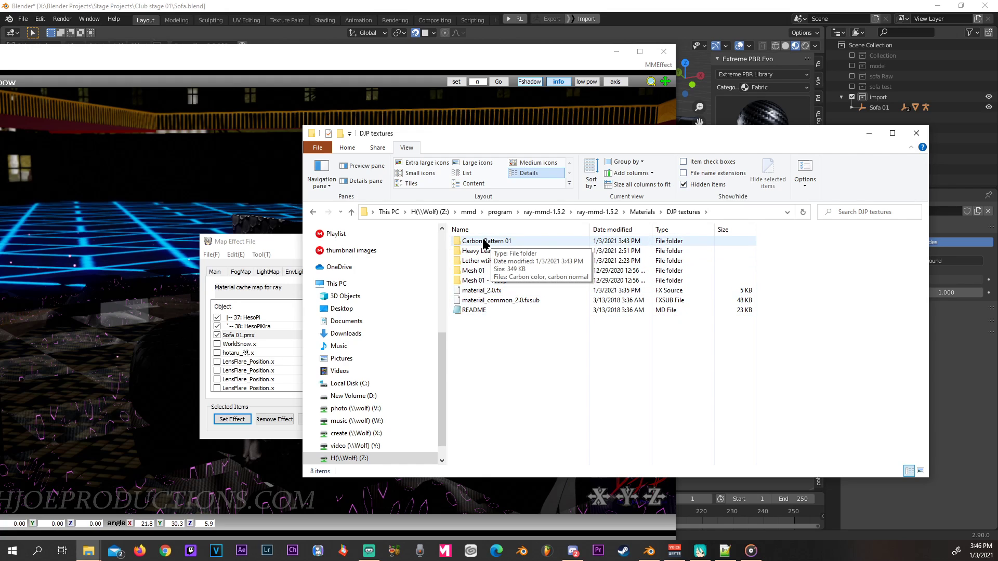
click(486, 290)
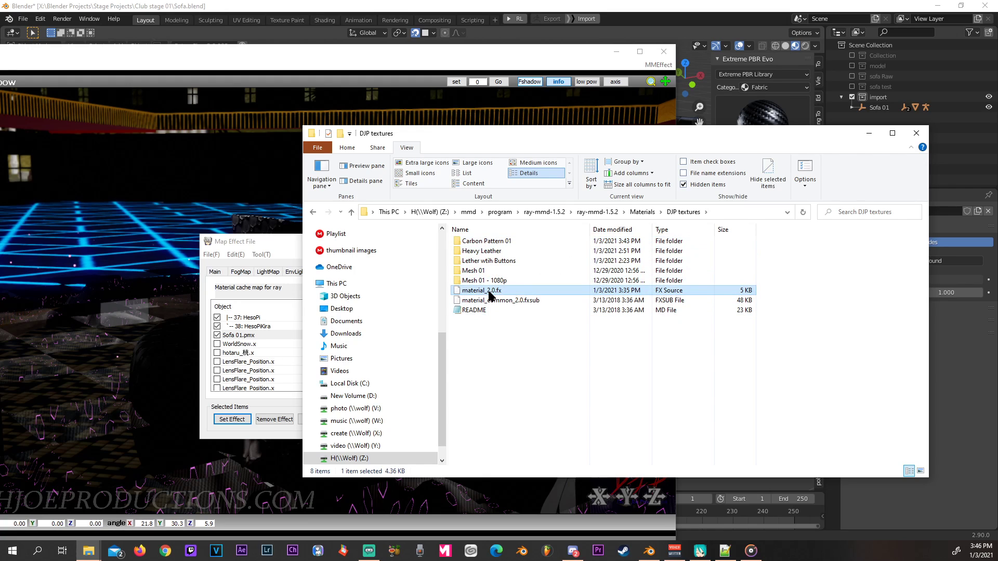
drag(773, 287, 497, 303)
right_click(497, 301)
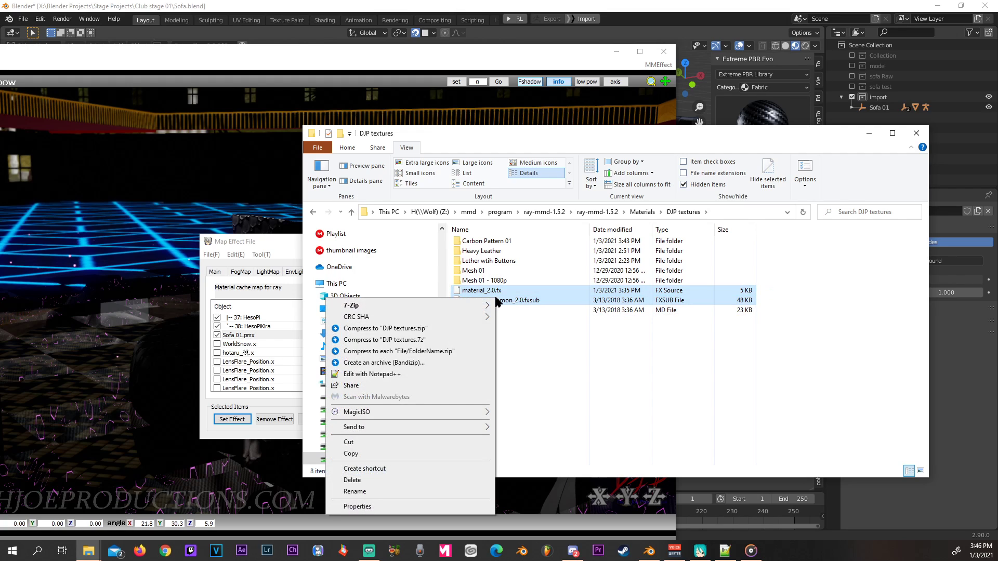
click(371, 453)
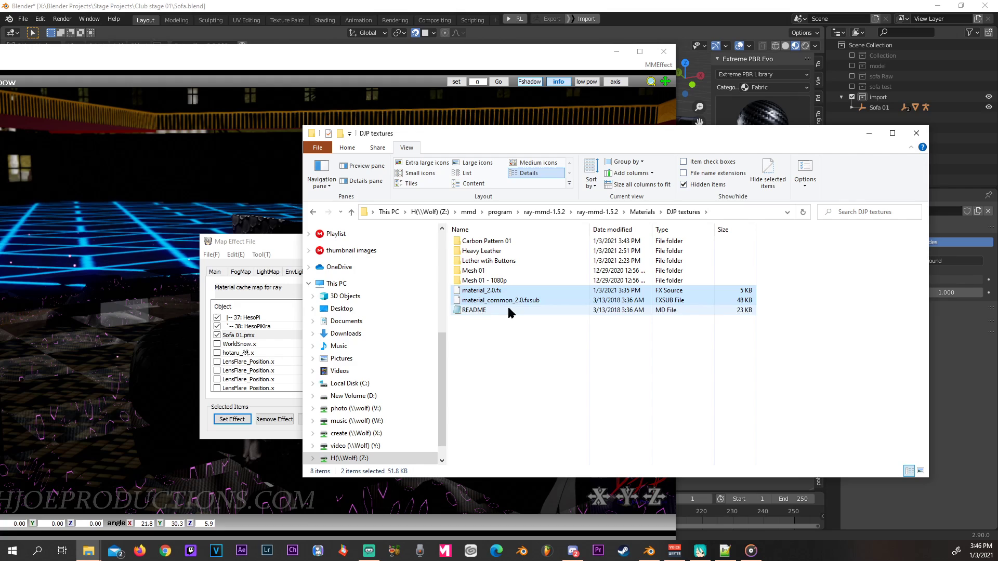
Open the Carbon Pattern 01 folder and paste the two copied material files beside the carbon color and normal images.
double_click(478, 241)
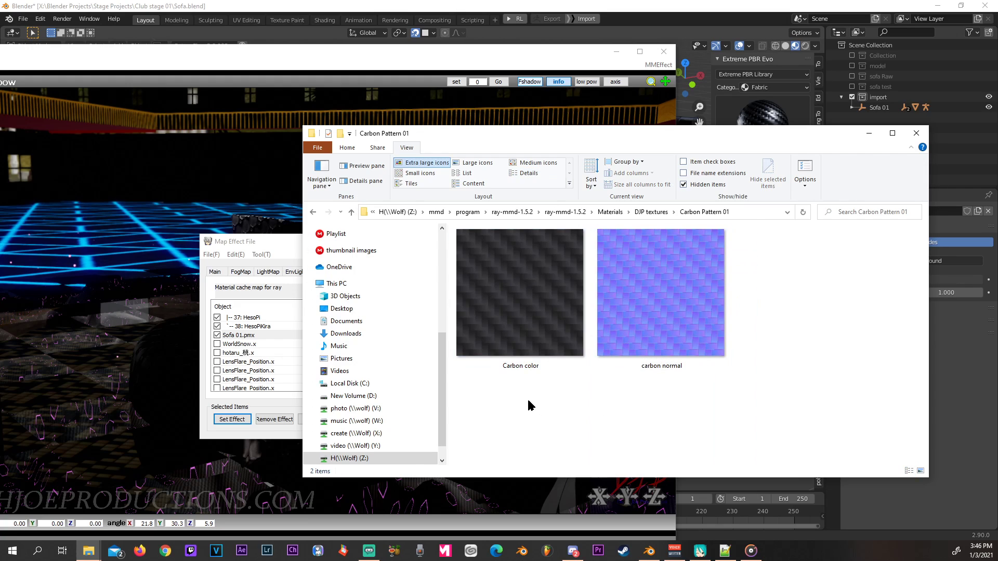
click(532, 282)
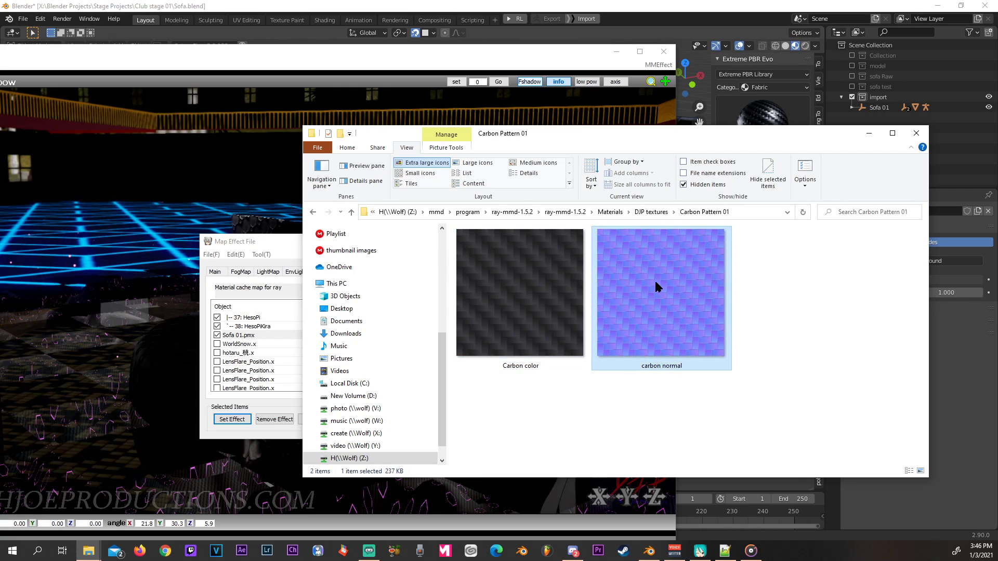
click(532, 401)
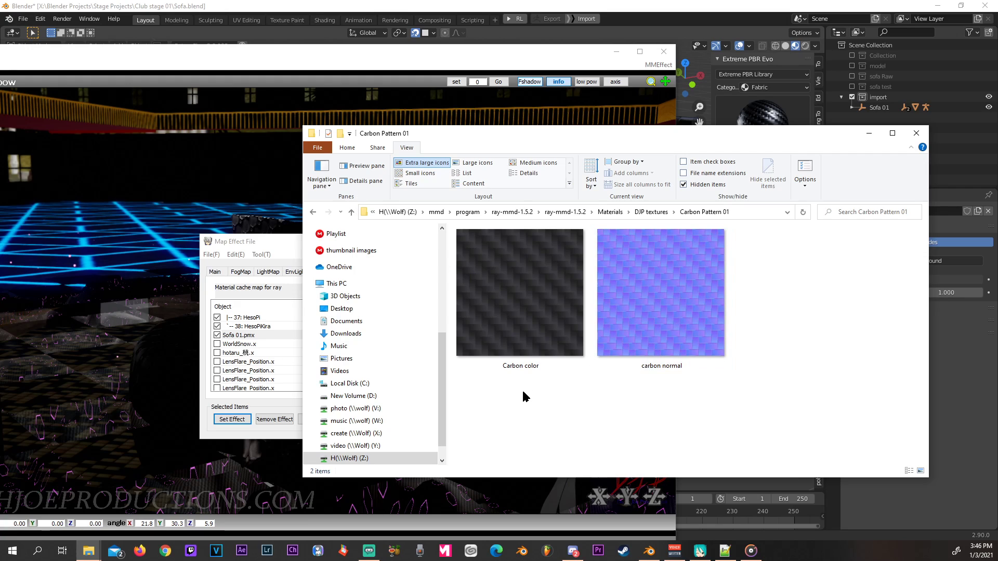
right_click(523, 395)
click(446, 322)
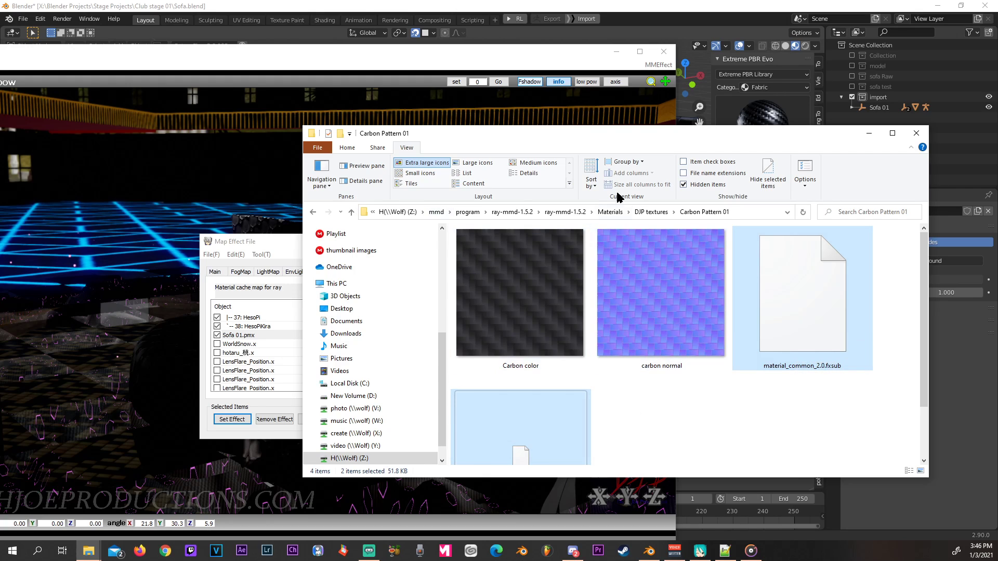
Reposition the Carbon Pattern 01 window and show the folder's files in Details view.
drag(597, 134, 517, 83)
scroll(610, 354, down, 2)
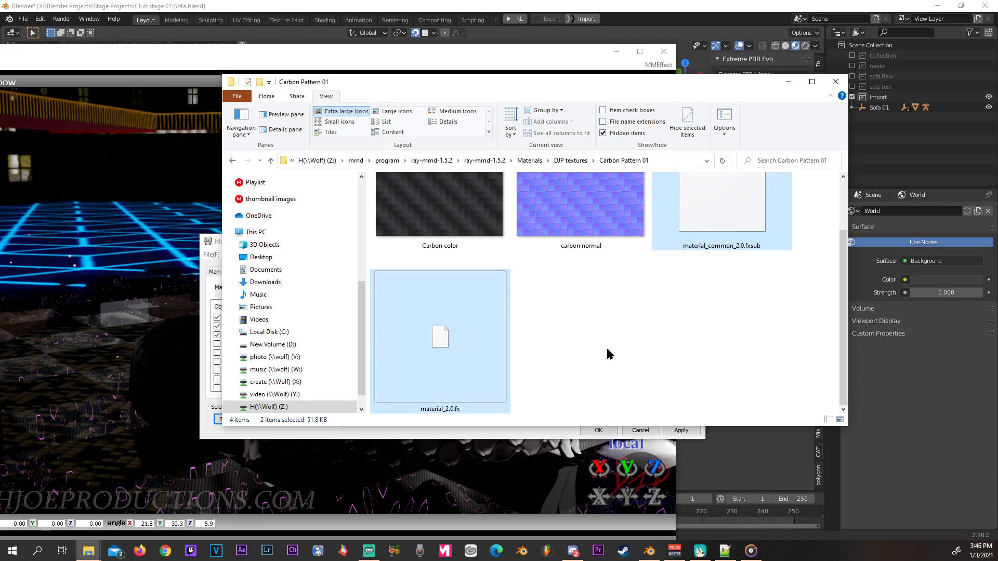
click(448, 121)
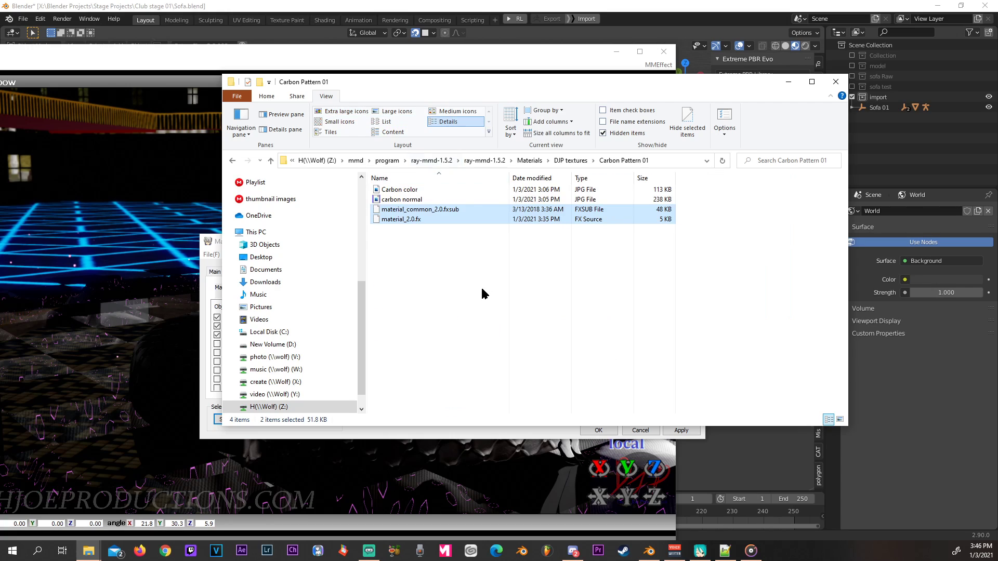
click(408, 251)
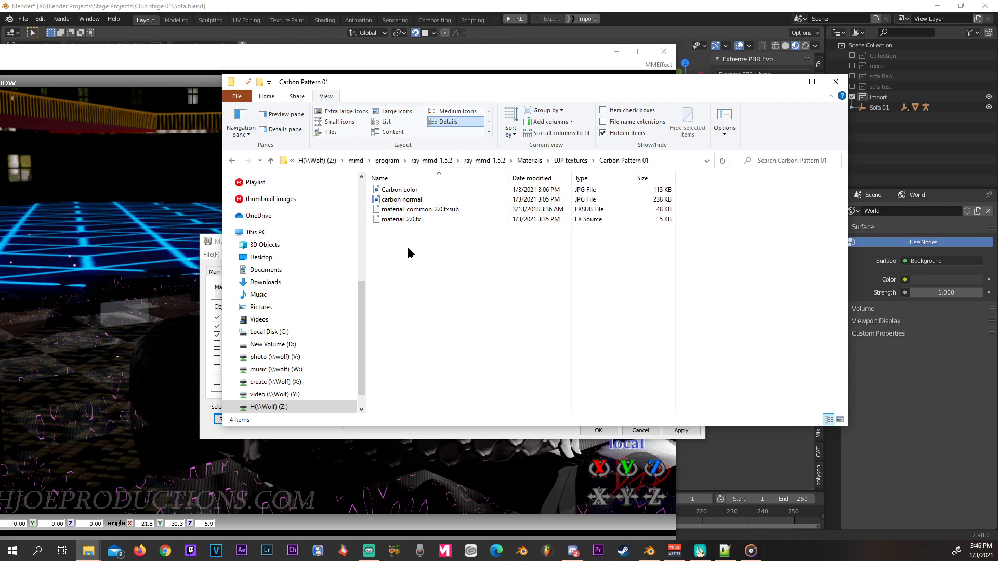
Rename the material_2.0.fx copy in Carbon Pattern 01 as Carborn 00.fx.
click(394, 220)
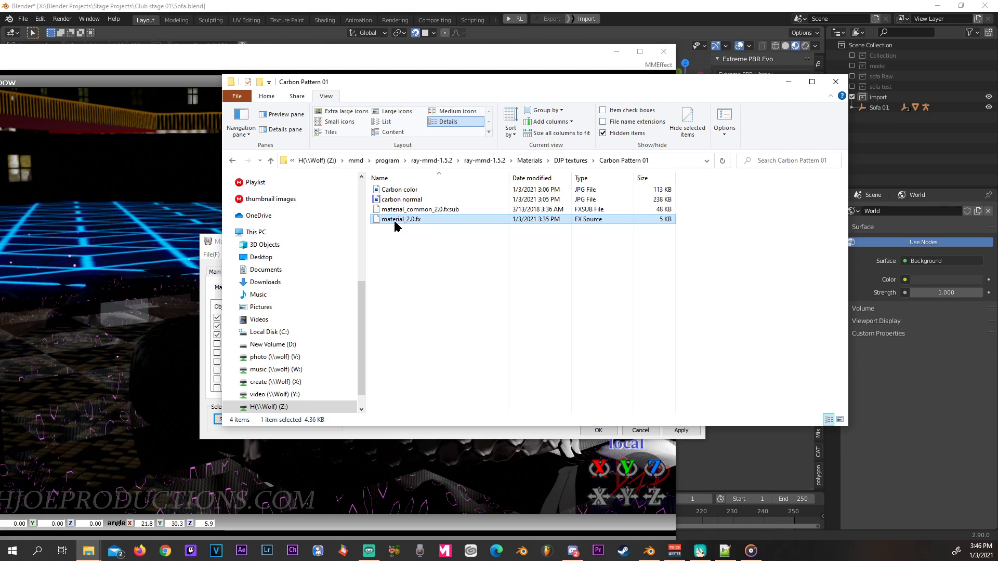
click(394, 220)
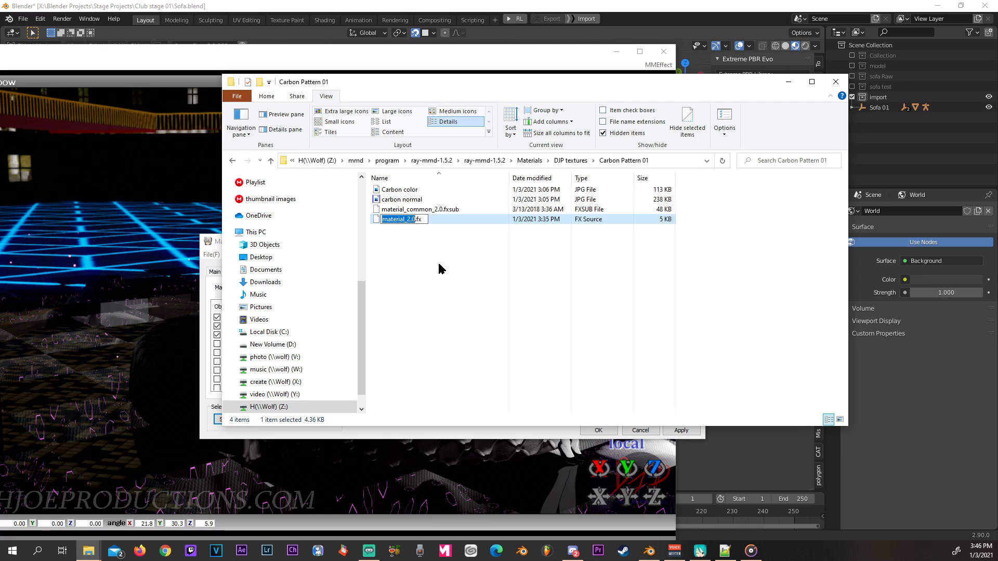
text(Carbor)
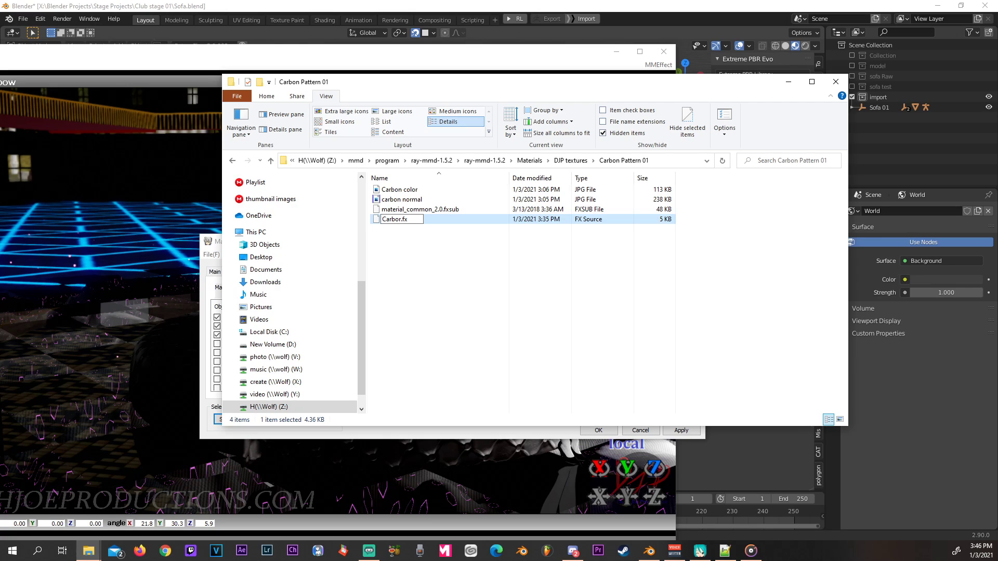
text(00)
click(410, 247)
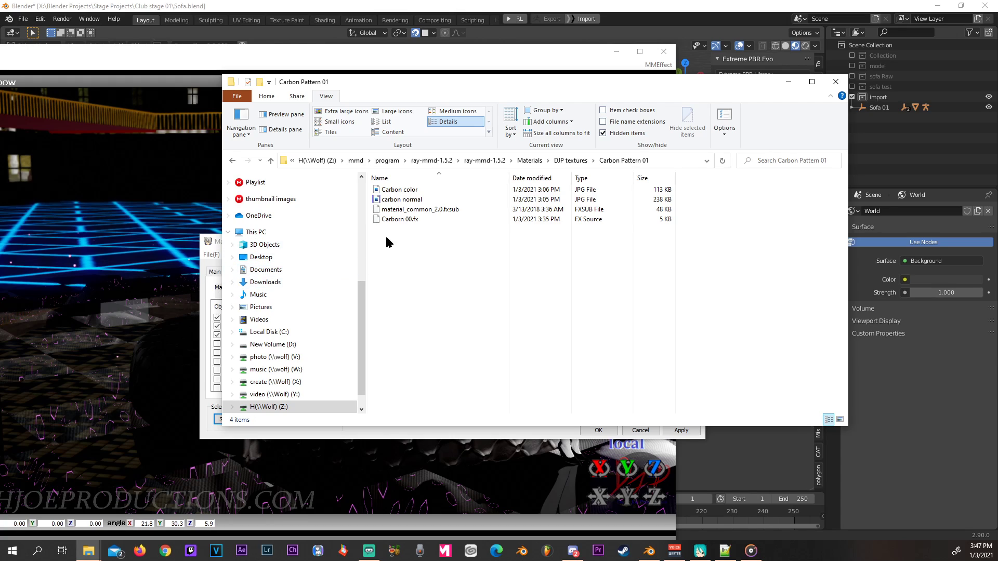
Switch to the Map Effect File dialog and assign Carborn 00.fx from Carbon Pattern 01 to Sofa 01.pmx as its MaterialMap effect.
drag(417, 85, 482, 90)
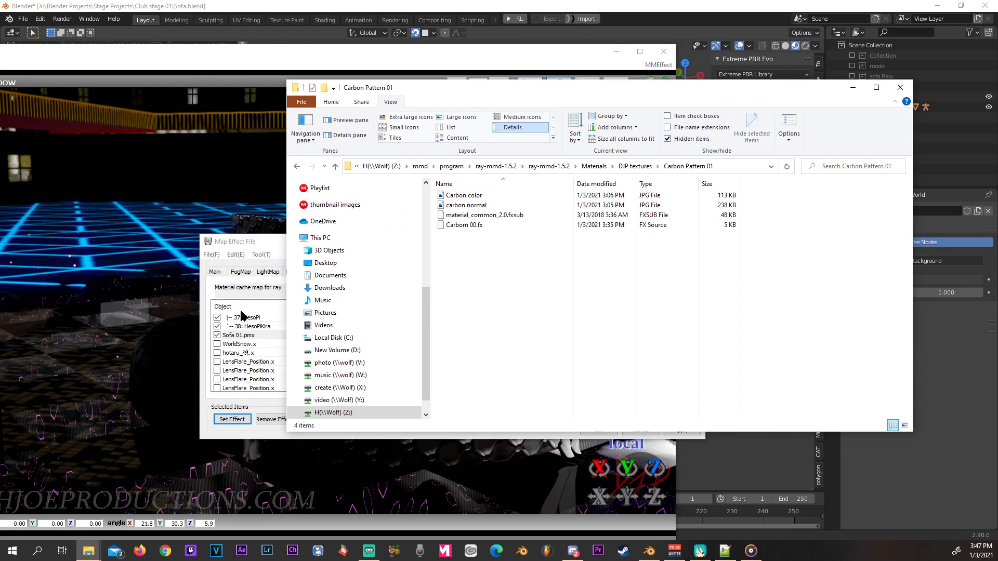
click(250, 182)
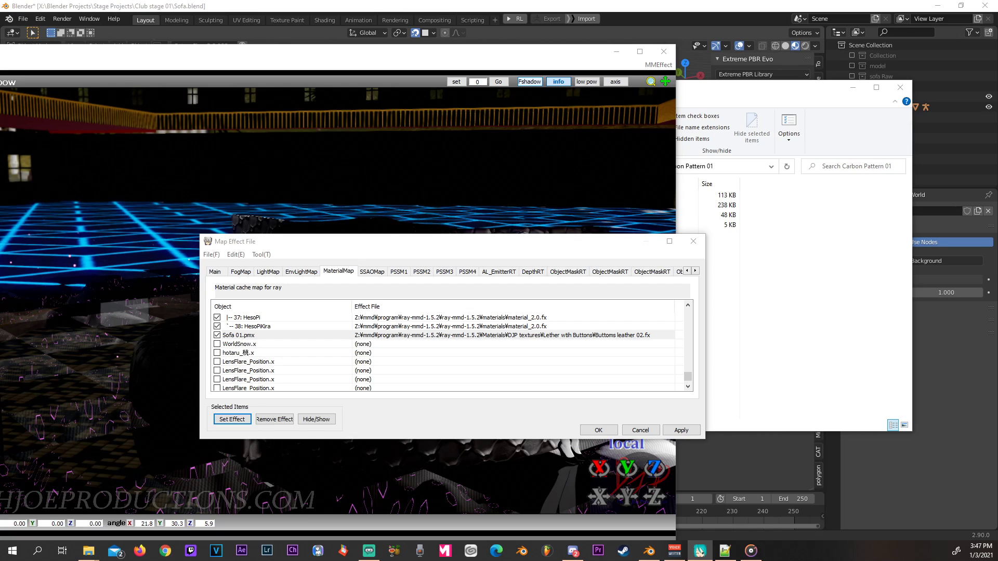
drag(467, 246, 699, 245)
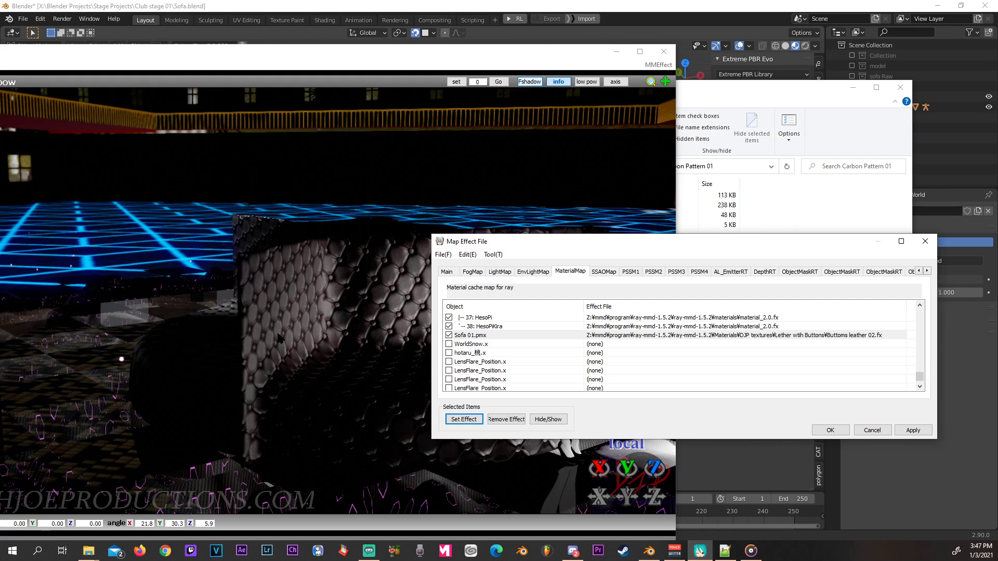
drag(633, 240, 401, 224)
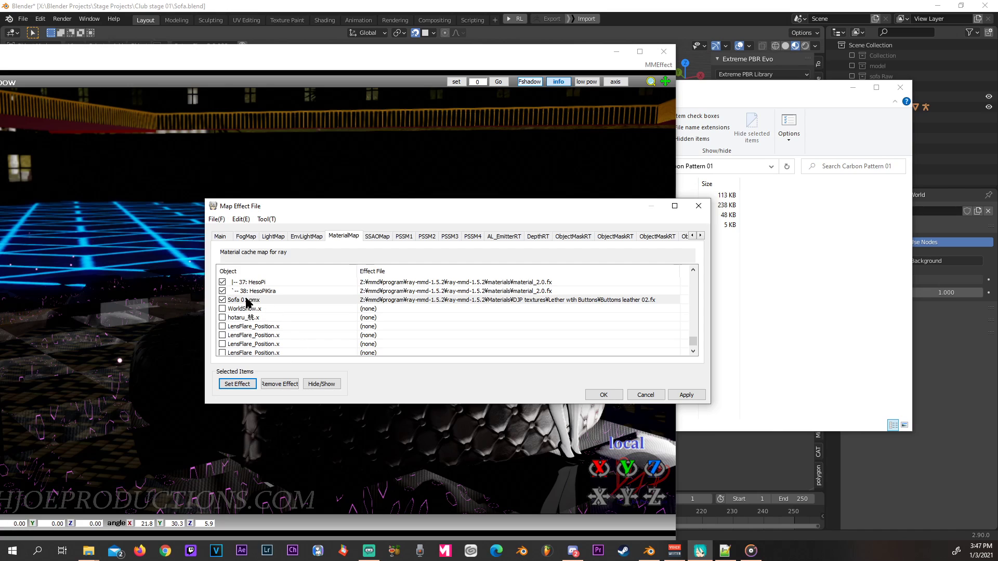
click(237, 384)
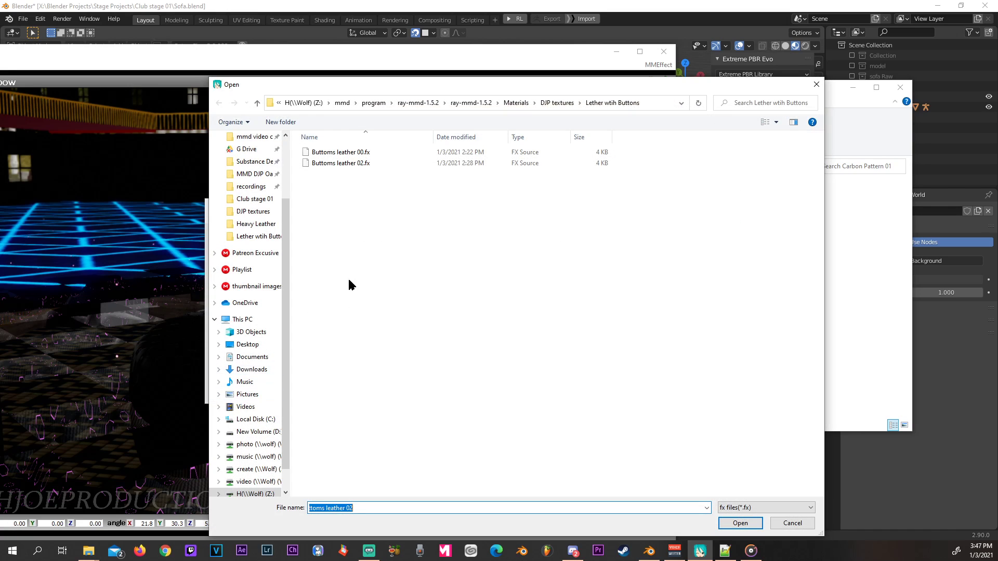
click(257, 102)
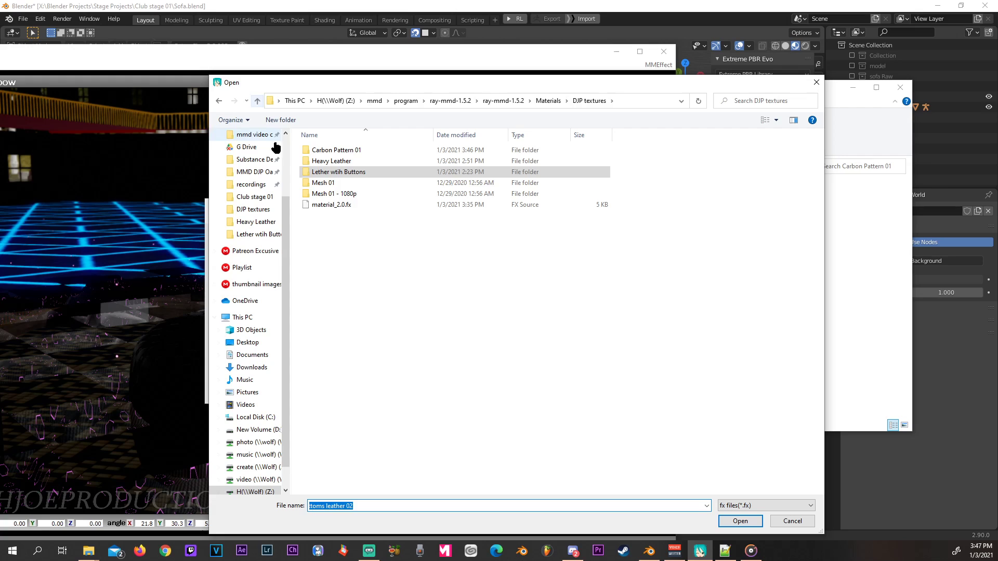
double_click(339, 151)
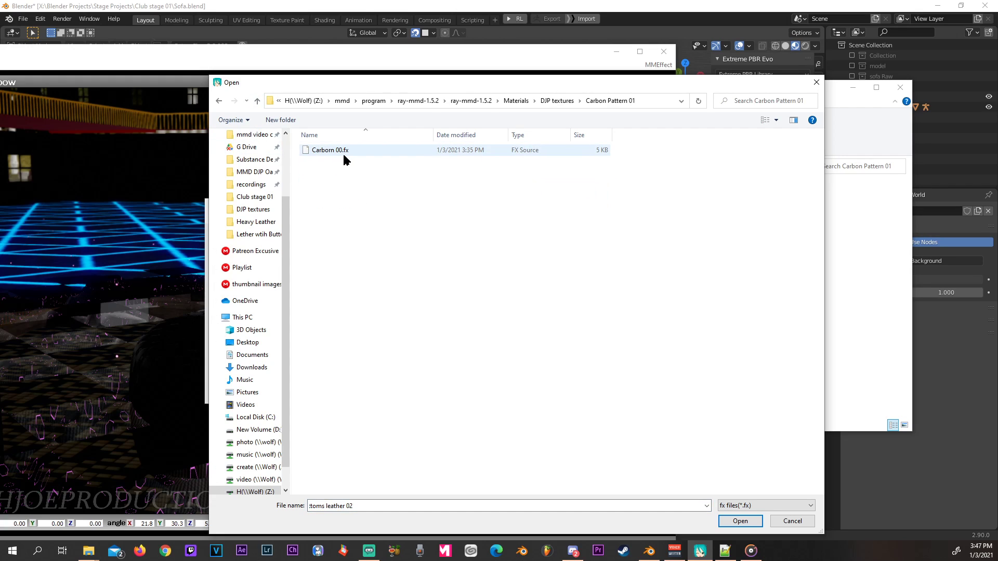
double_click(314, 149)
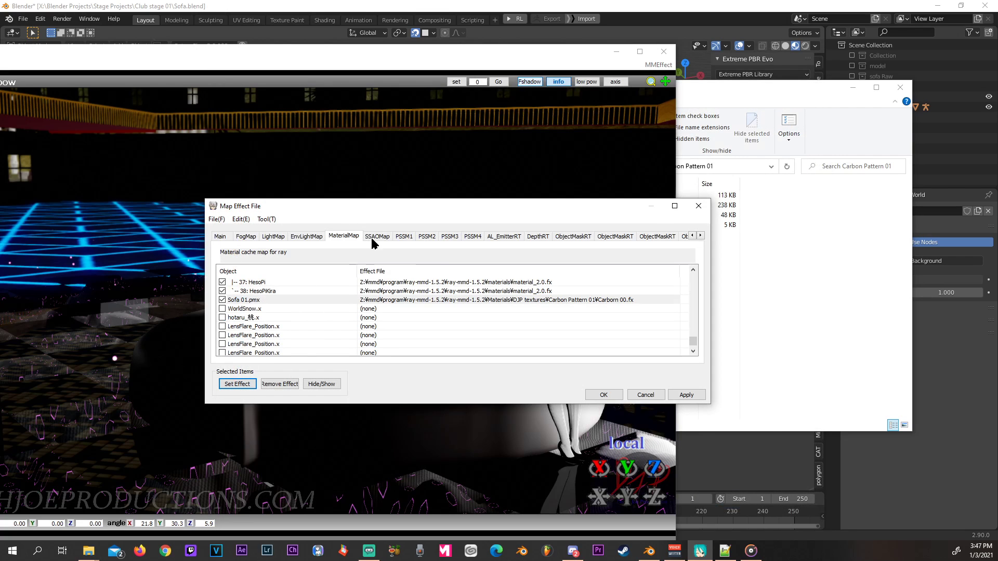
Move the Map Effect File dialog out of the way to examine the sofa with its newly assigned effect.
drag(374, 205, 0, 137)
drag(78, 137, 578, 264)
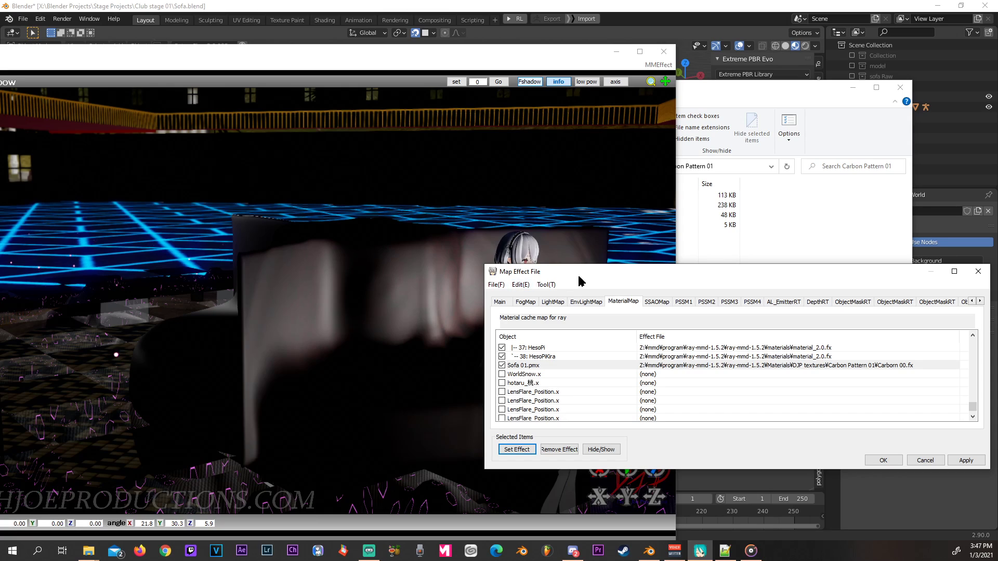
drag(586, 271, 0, 114)
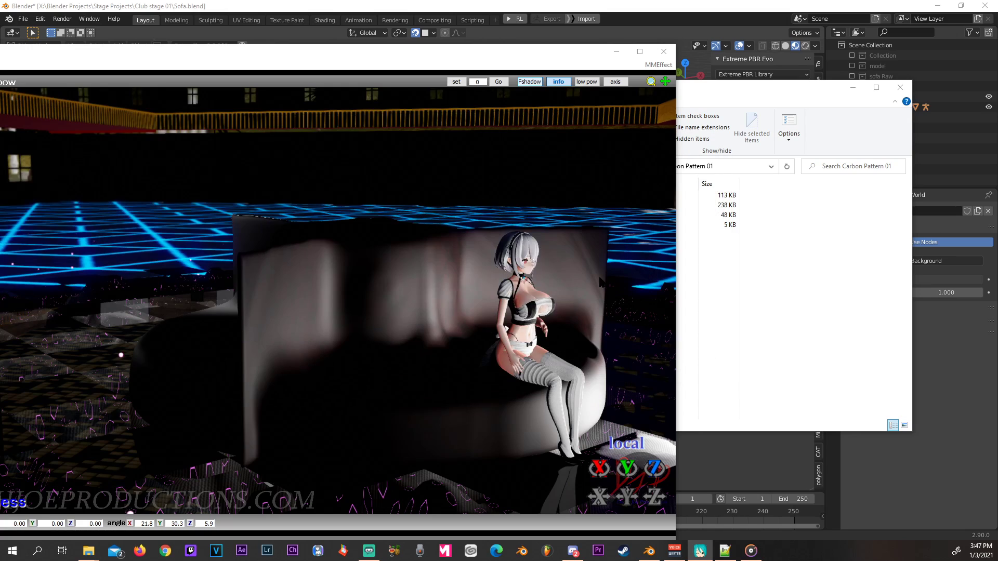
Return to the Carbon Pattern 01 folder, open Carborn 00.fx in Notepad++ and move the editor window aside.
click(824, 289)
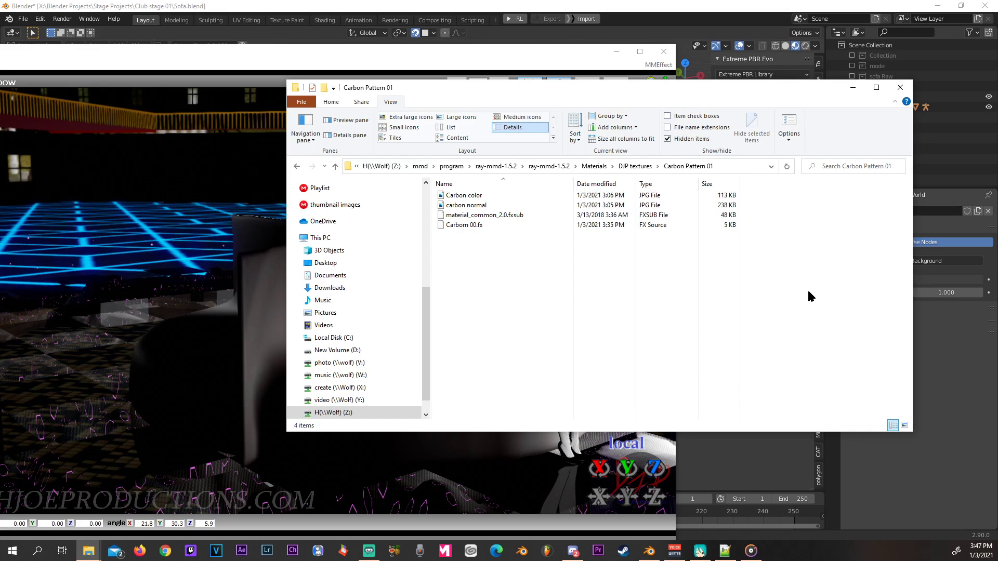
click(459, 228)
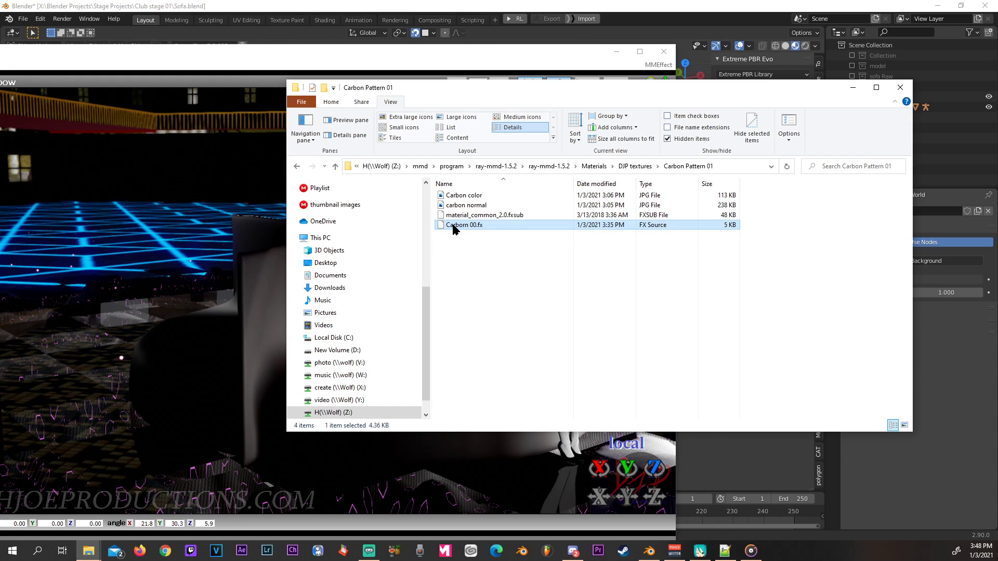
right_click(453, 229)
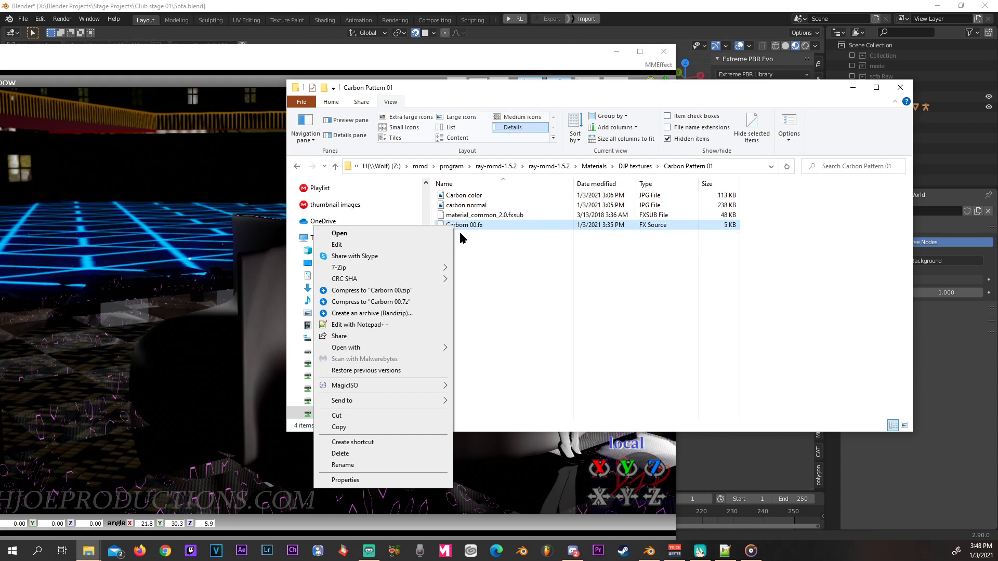
click(372, 327)
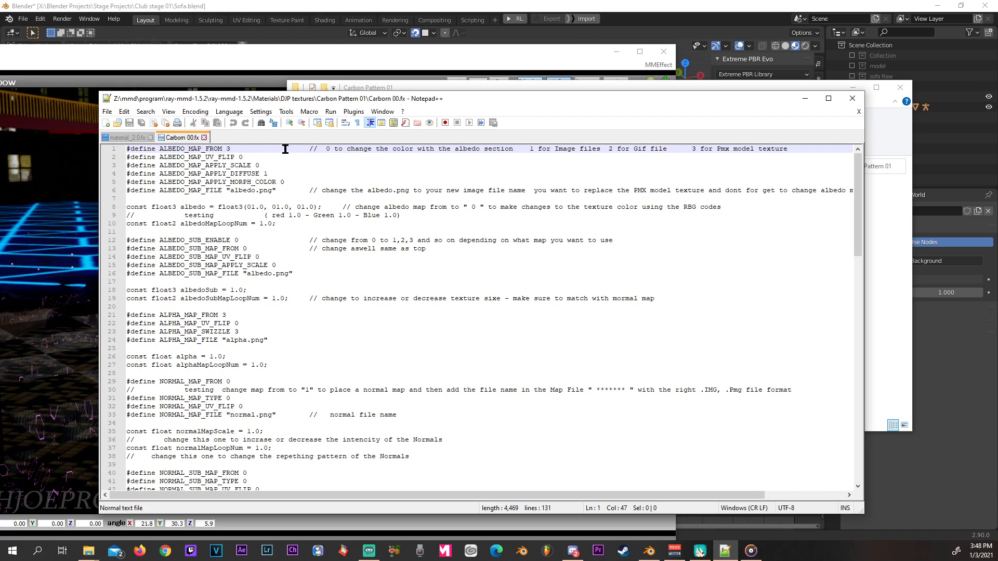
drag(368, 99, 252, 102)
Switch back to the Carbon Pattern 01 folder and copy the carbon normal image's file name without renaming the file.
click(621, 85)
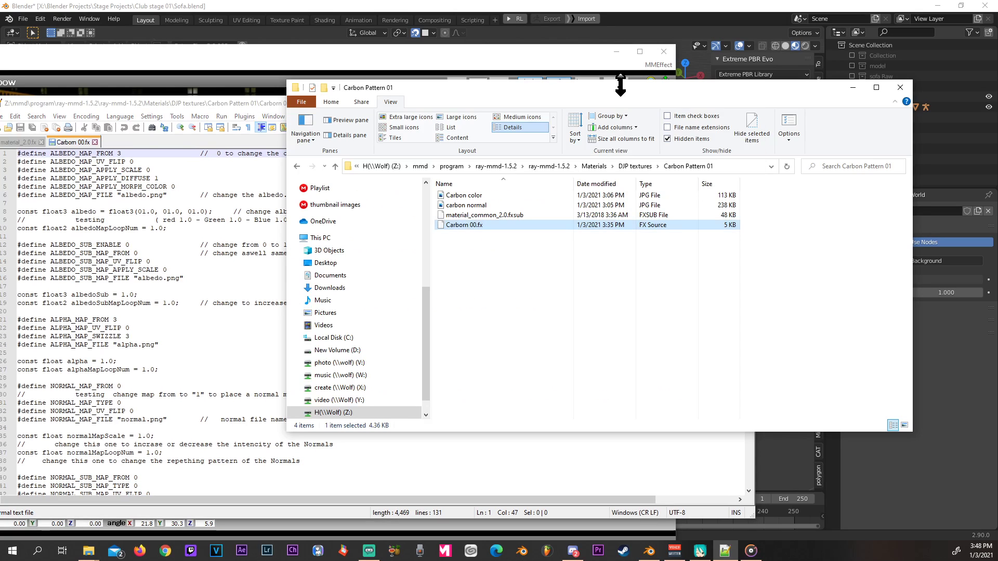
click(465, 207)
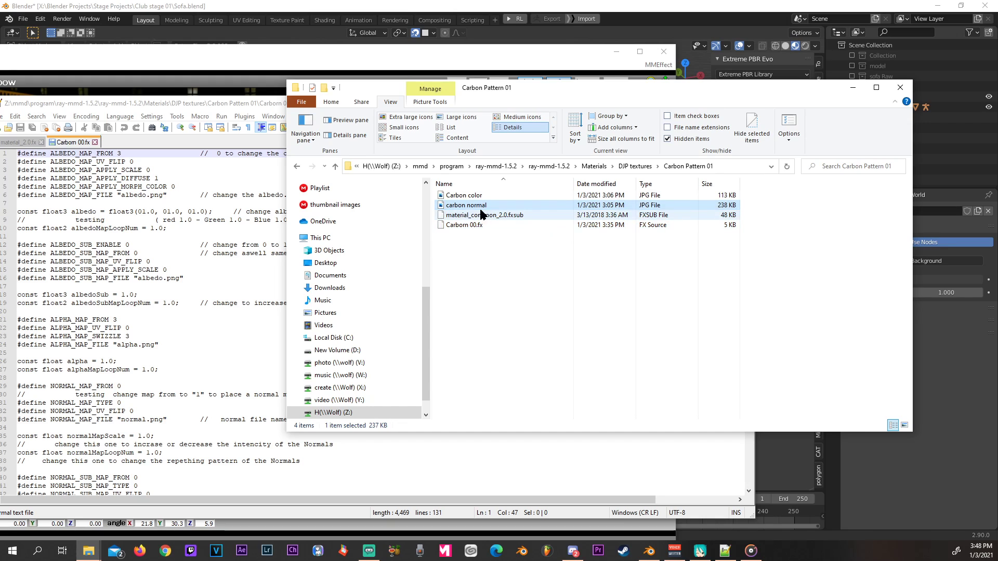
click(466, 206)
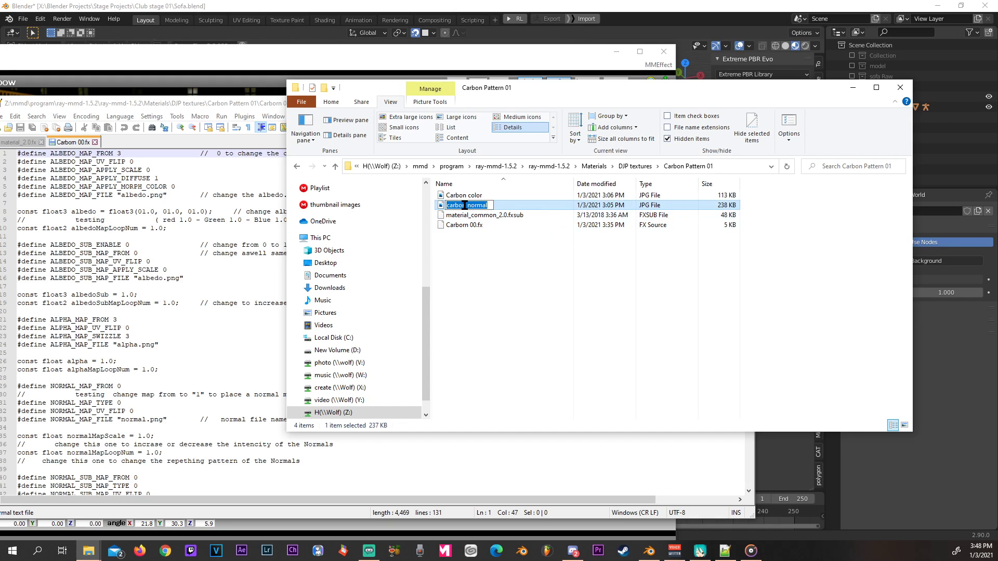
right_click(465, 207)
click(391, 239)
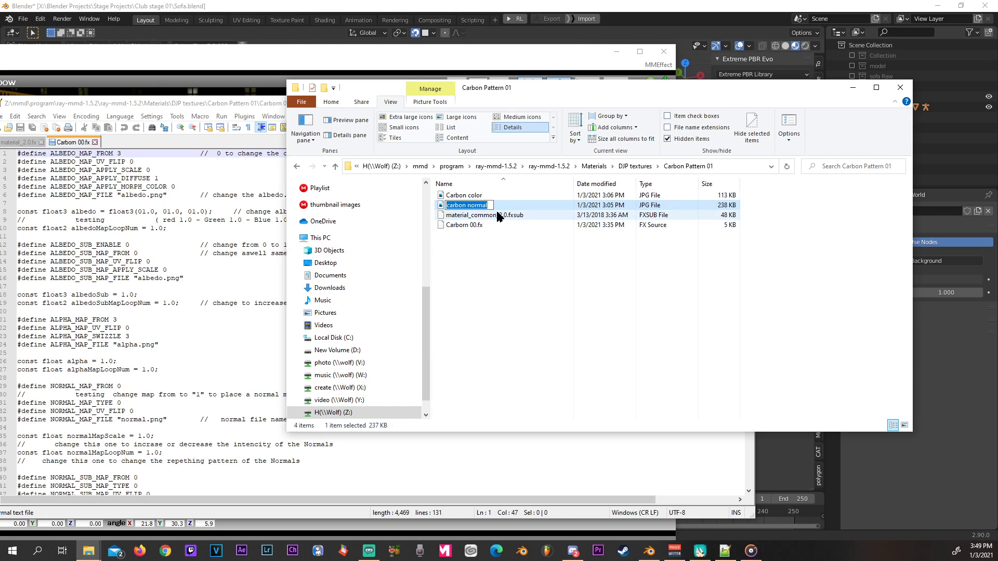
click(458, 234)
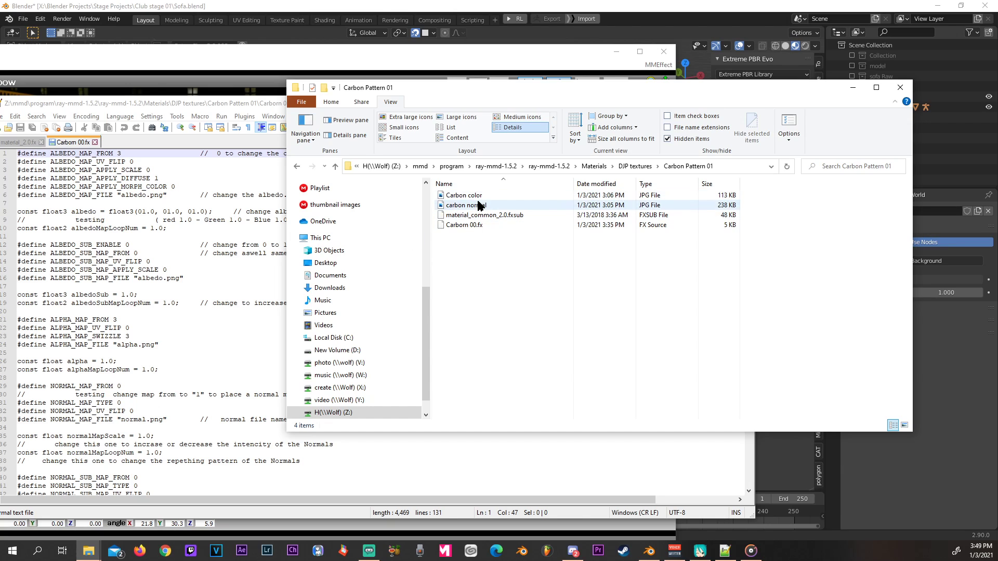
In Carborn 00.fx, set the NORMAL_MAP_FILE name to "carbon normal.jpg", matching the image in the Carbon Pattern 01 folder, and save.
mouse_move(474, 206)
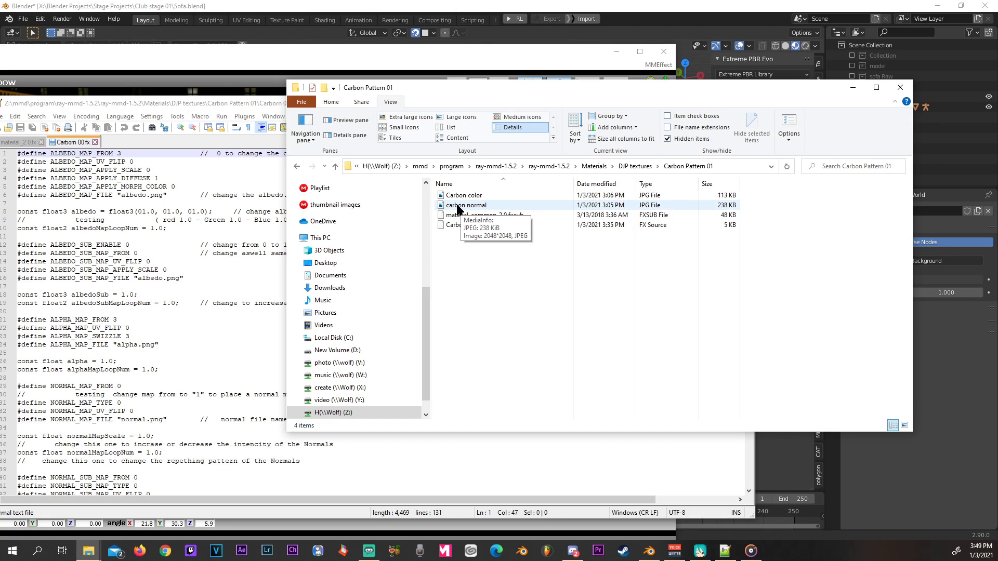
click(457, 206)
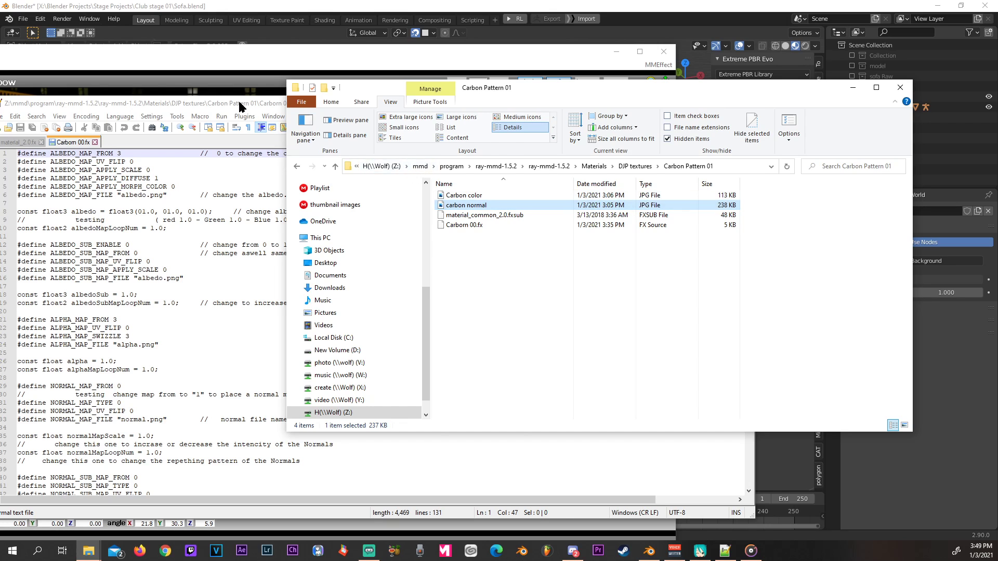
drag(241, 106, 328, 94)
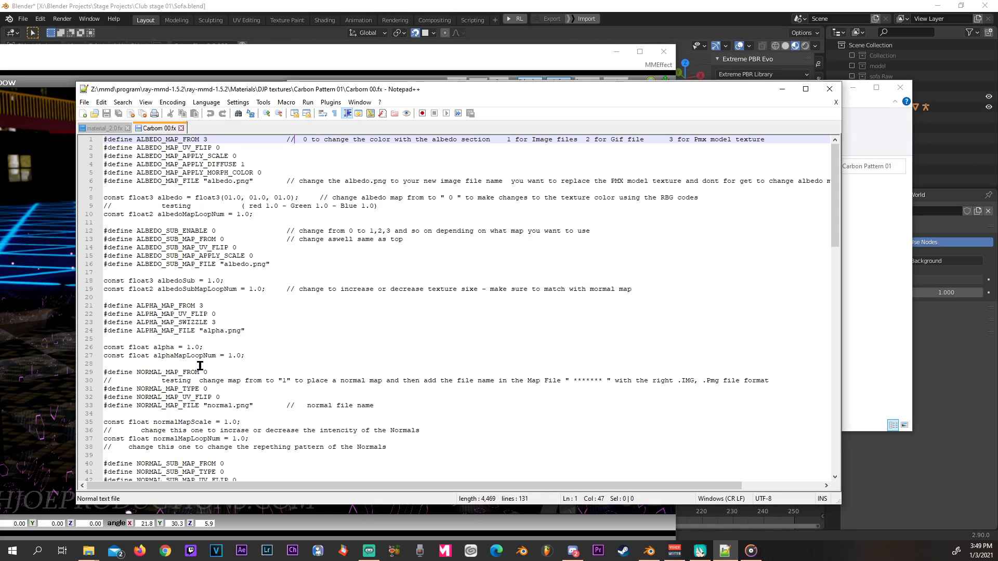
double_click(221, 406)
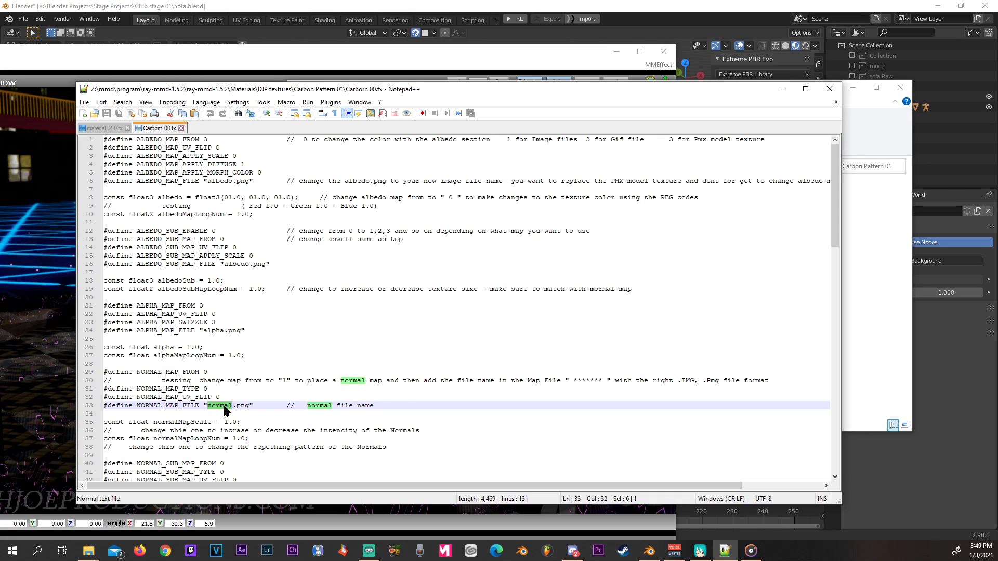
text(carbon normal)
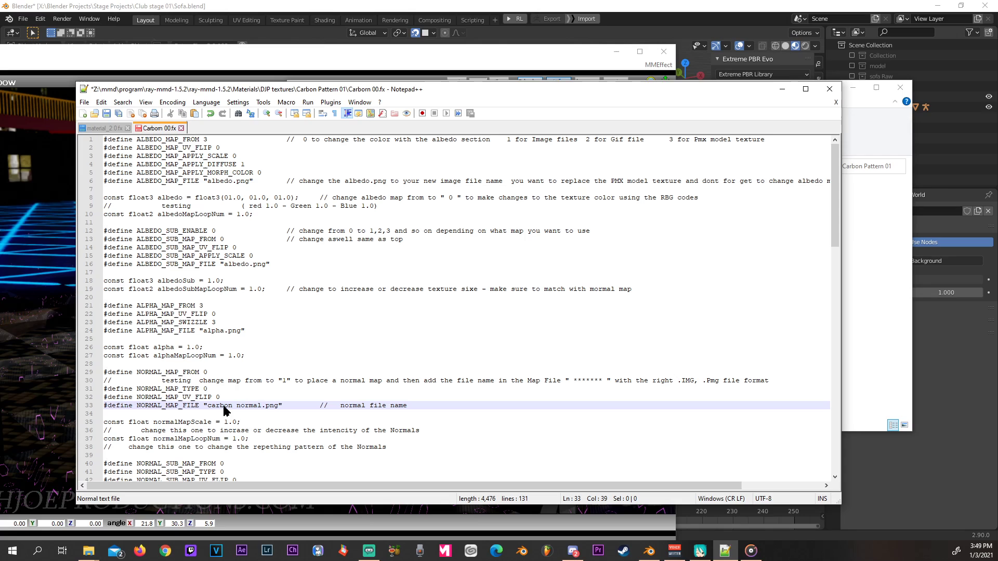
click(266, 408)
key(Delete)
key(Delete)
text(jpg)
click(106, 113)
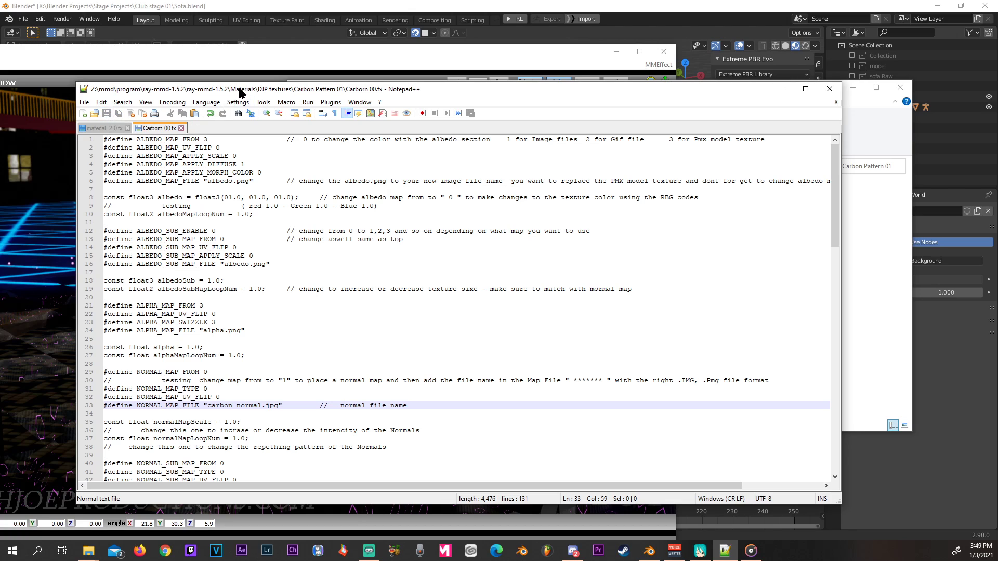
Move the Notepad++ and Carbon Pattern 01 folder windows aside to uncover the sofa in the MMD viewport.
drag(237, 94, 556, 101)
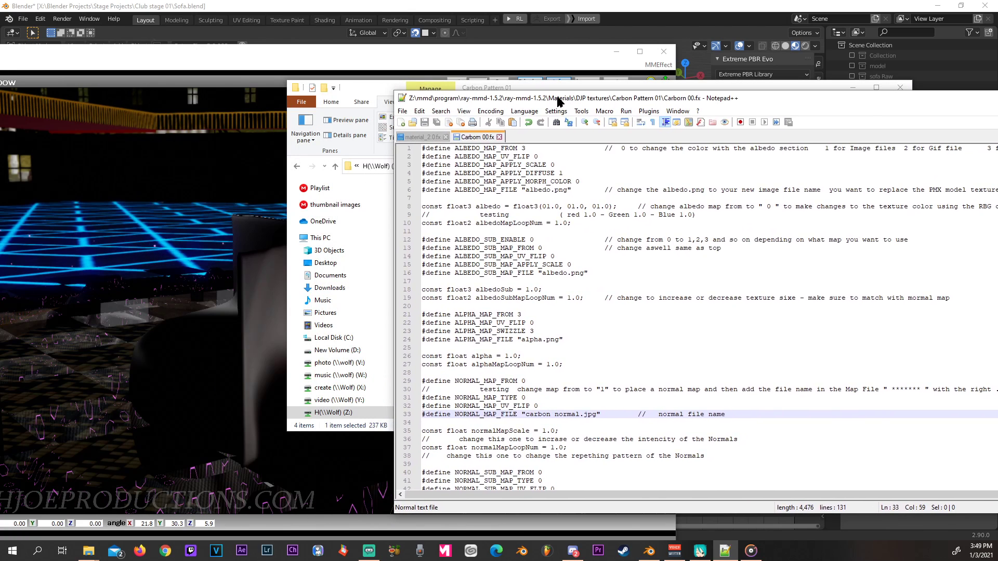
click(369, 86)
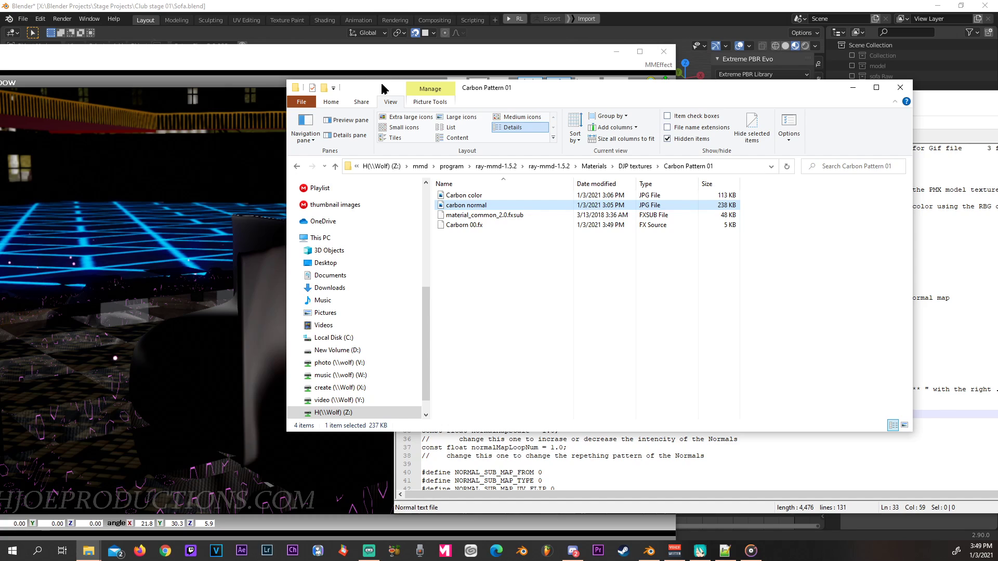
drag(382, 87, 449, 0)
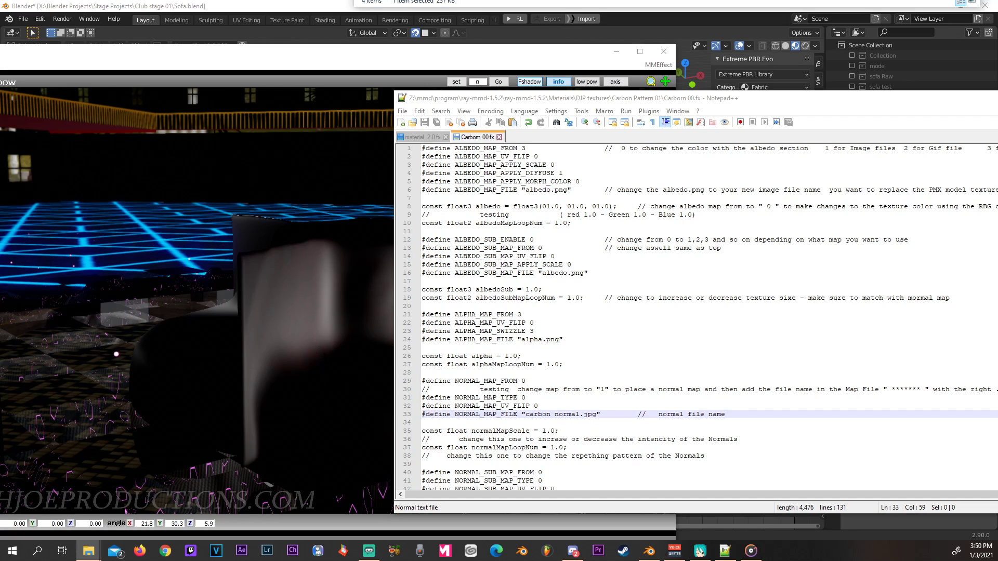
Set NORMAL_MAP_FROM to 1 in Carborn 00.fx and save the file.
click(536, 380)
drag(516, 380, 530, 380)
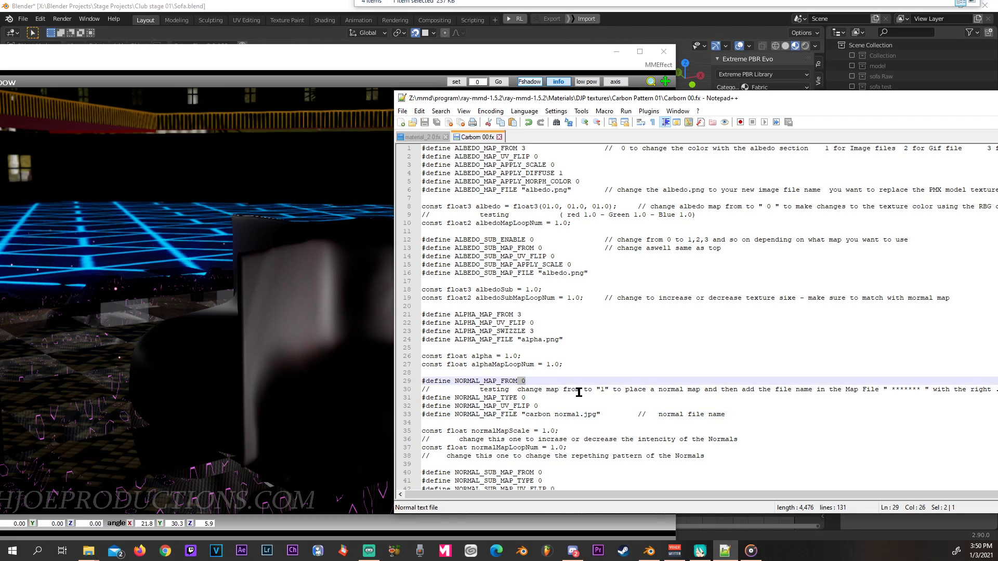
click(538, 381)
key(BackSpace)
text(1)
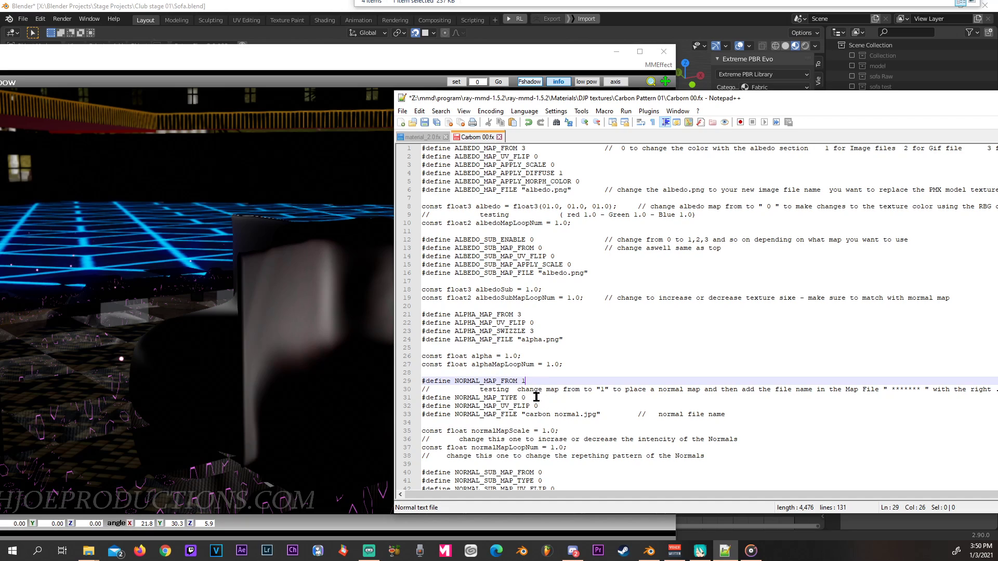
click(426, 124)
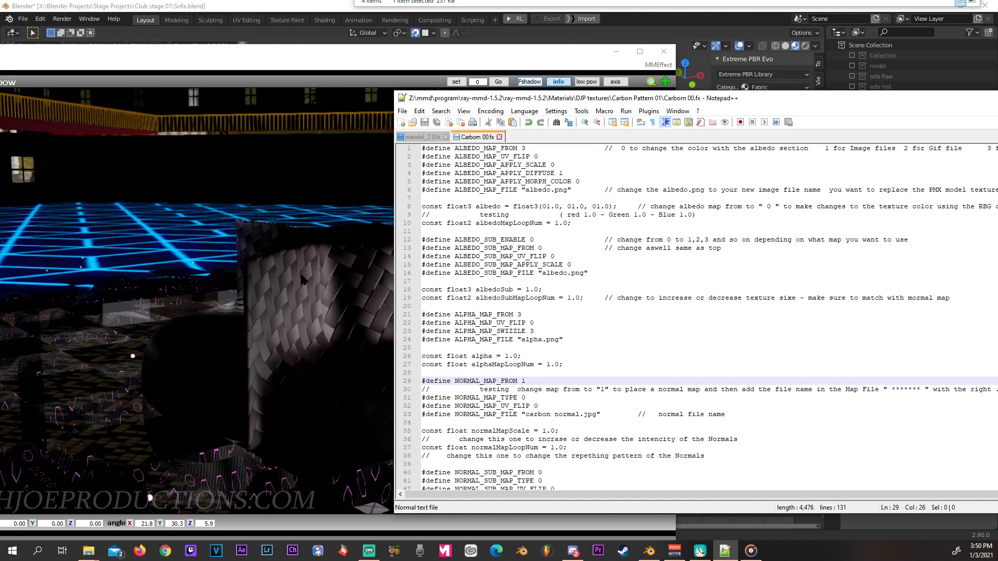
Switch to the MMD viewport and examine the carbon normal map on the sofa from closer and different angles.
click(304, 280)
middle_drag(209, 282, 193, 289)
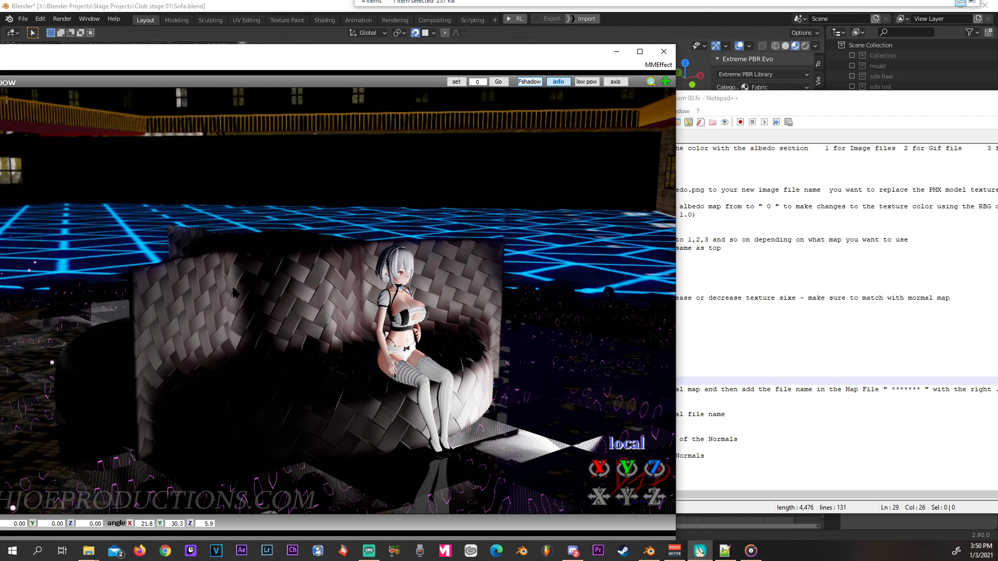
scroll(192, 289, up, 5)
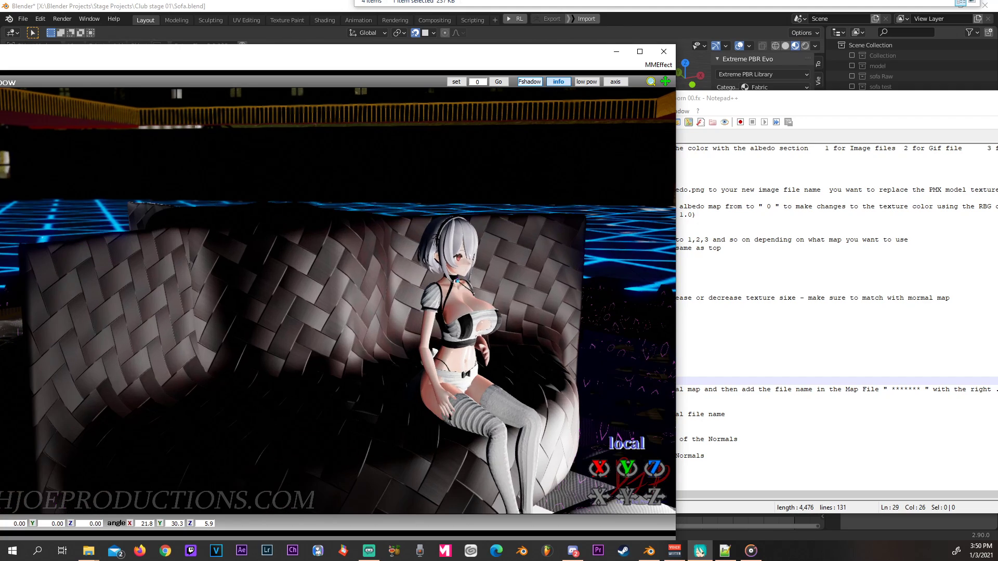
scroll(268, 291, up, 1)
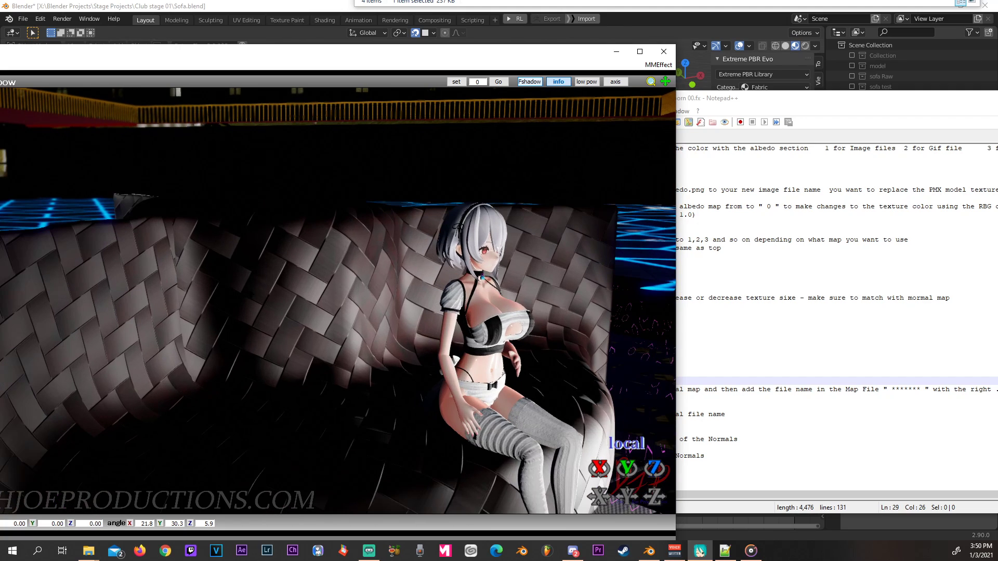
right_drag(268, 291, 291, 306)
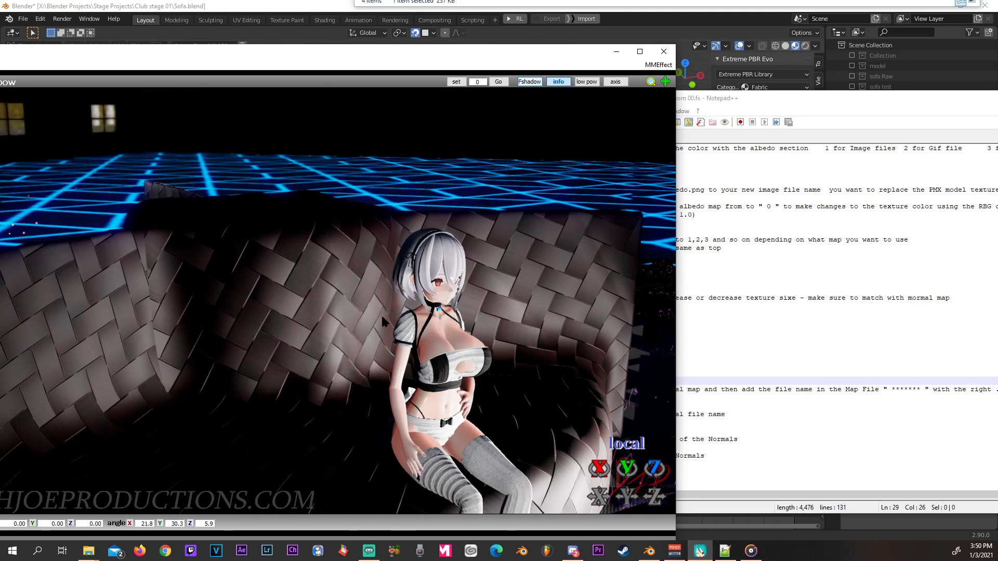
scroll(265, 302, down, 1)
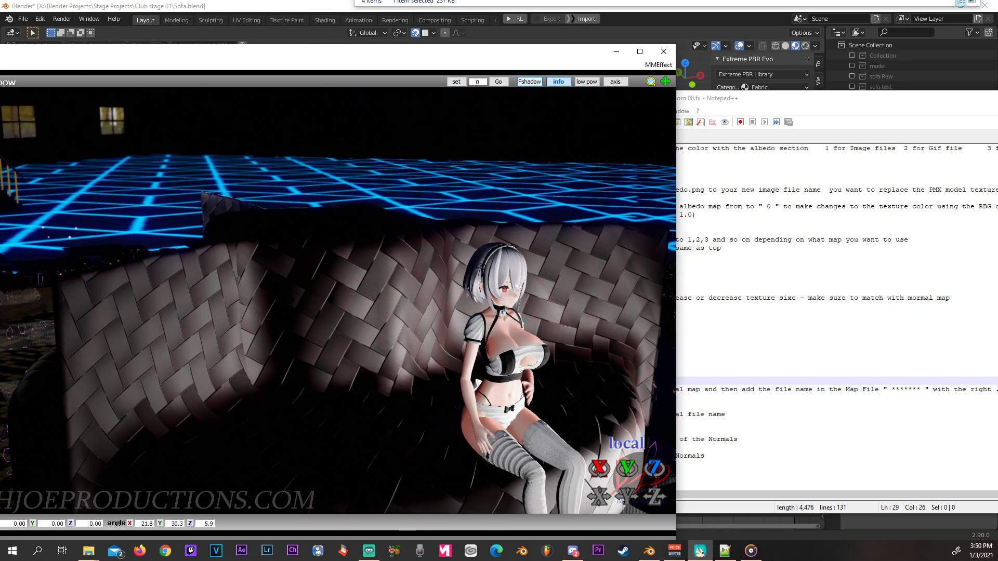
Return to Carborn 00.fx, set normalMapLoopNum to 10.0, save the file and examine the pattern on the sofa.
click(724, 100)
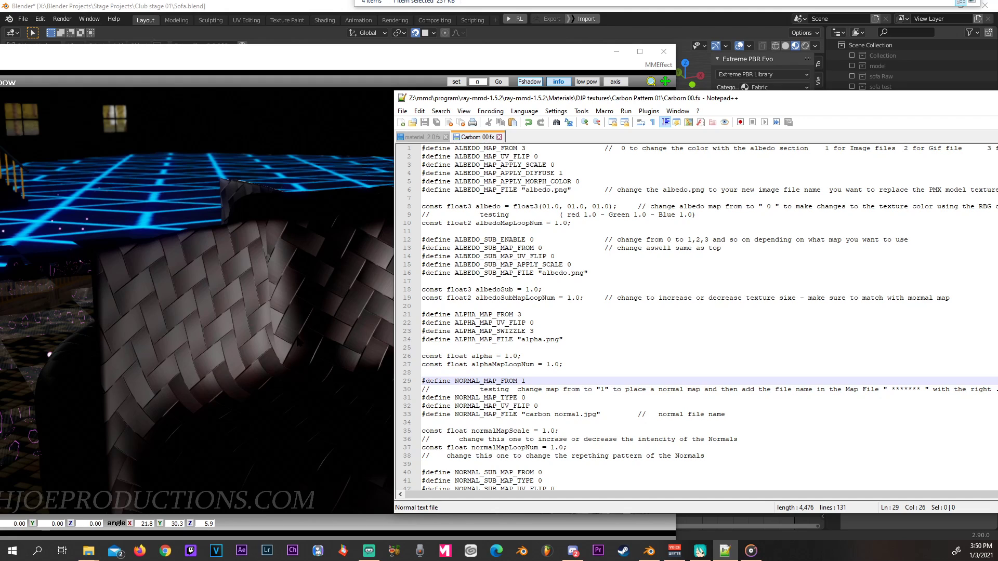
scroll(574, 393, down, 2)
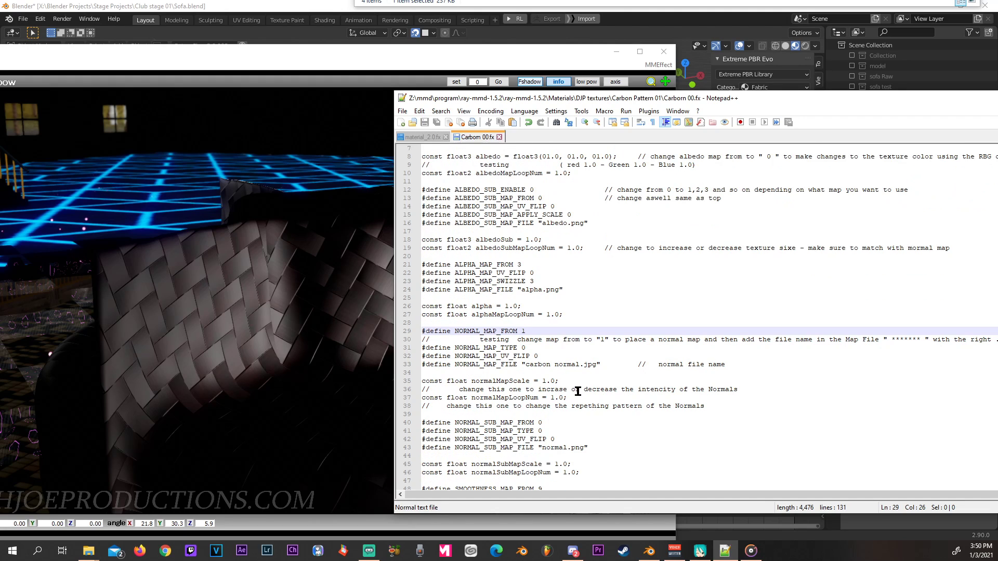
scroll(590, 401, down, 1)
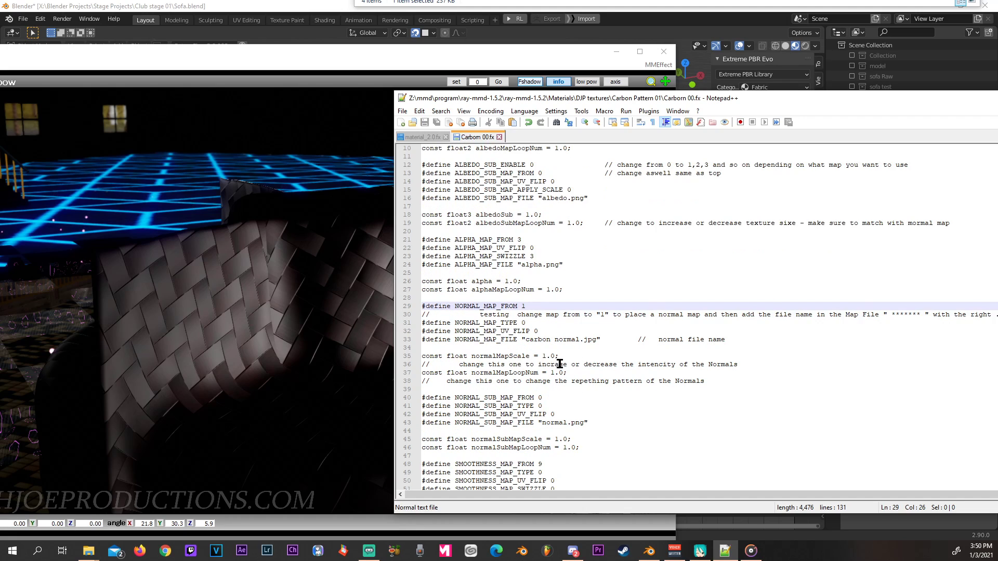
drag(421, 373, 577, 375)
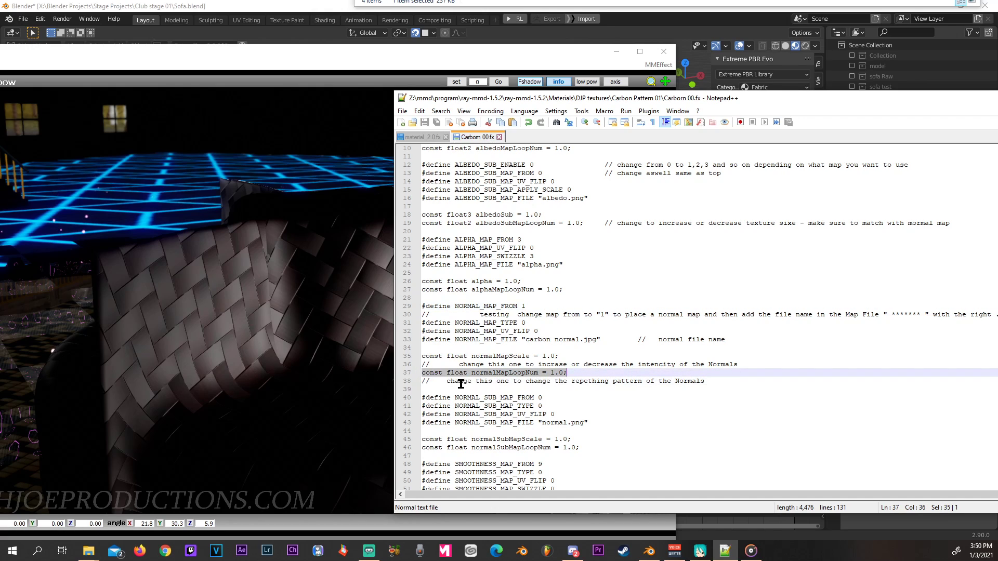
drag(459, 381, 544, 385)
click(634, 381)
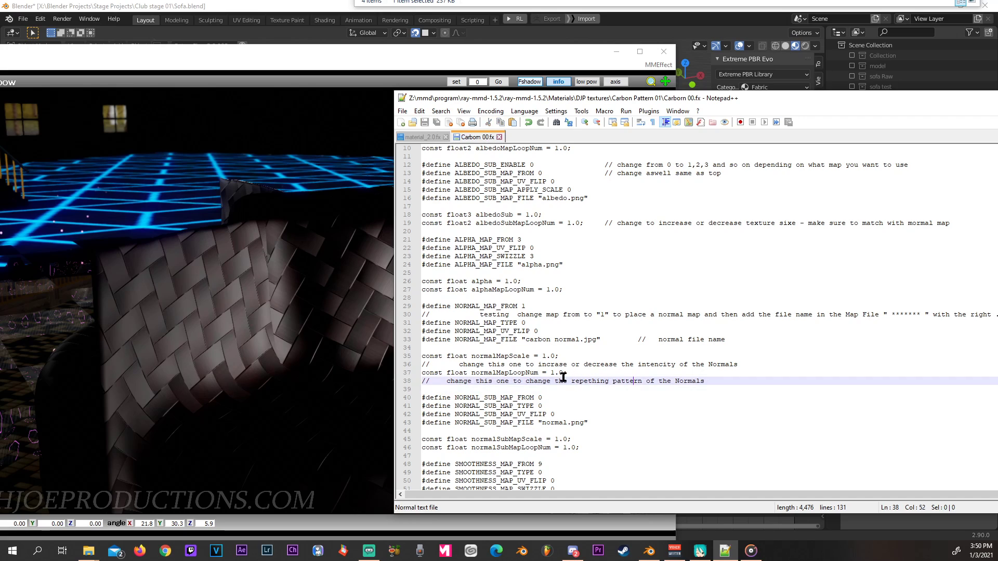
click(554, 372)
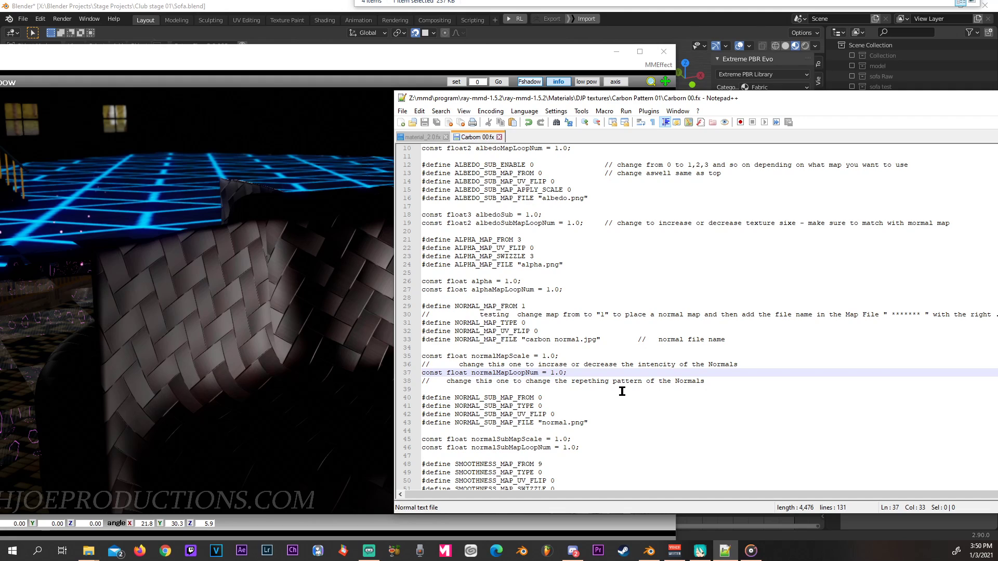
text(0)
click(425, 122)
scroll(203, 313, up, 6)
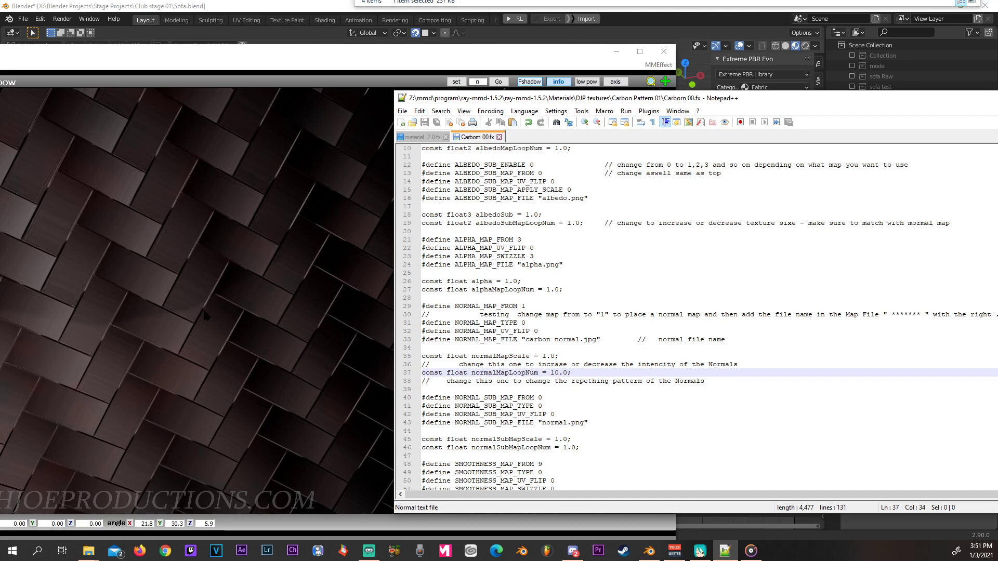
scroll(203, 307, down, 5)
scroll(219, 307, down, 2)
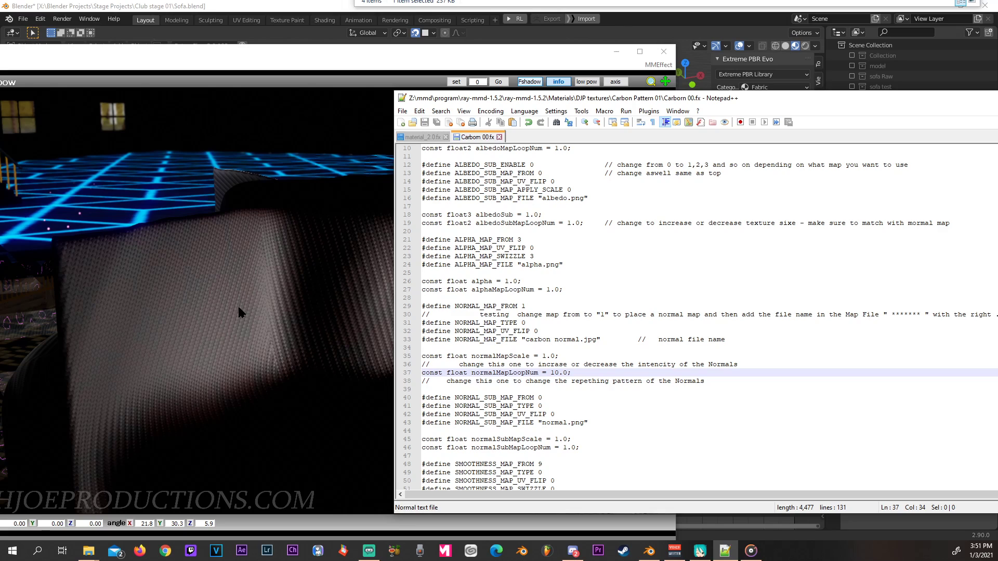
Try normalMapLoopNum at 2.0 and at 4.0, saving Carborn 00.fx after each value.
key(BackSpace)
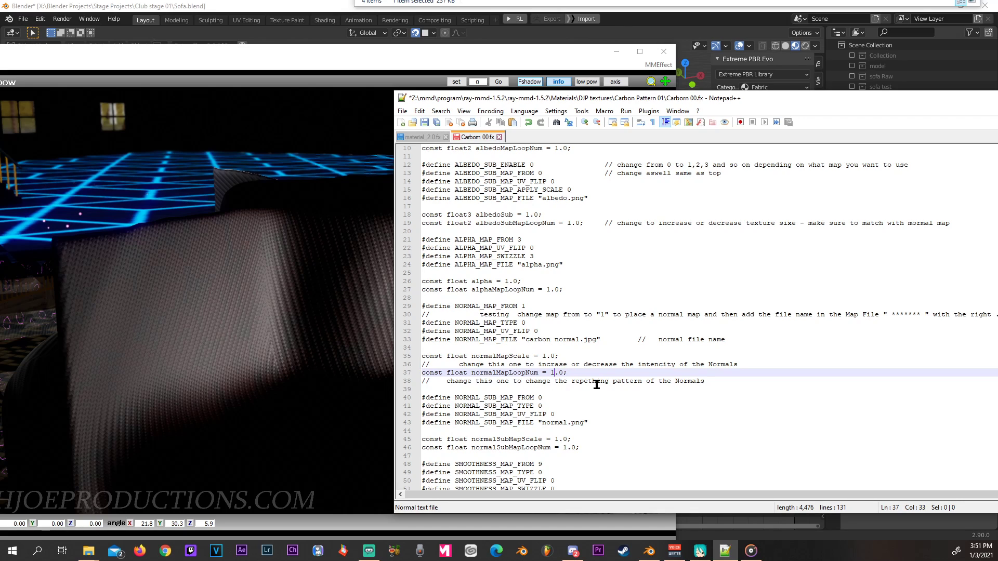
key(BackSpace)
click(423, 123)
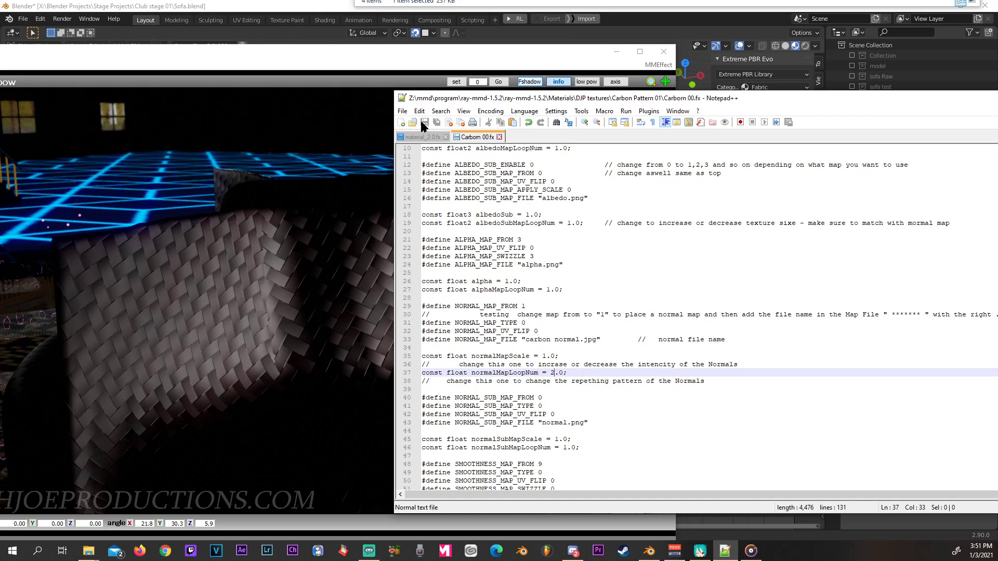
key(BackSpace)
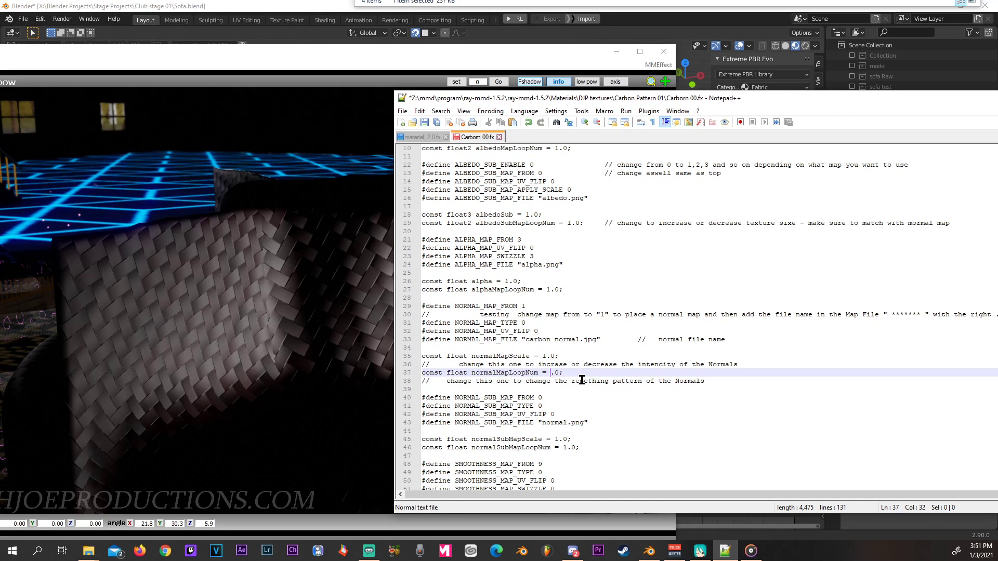
click(425, 123)
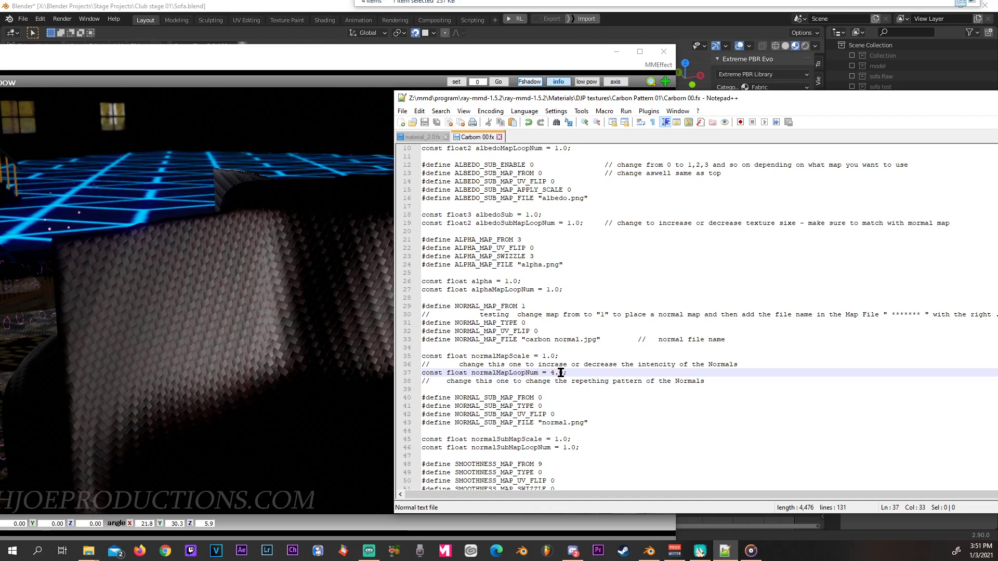
Set normalMapLoopNum back to 1.0 on its single line and save Carborn 00.fx.
key(BackSpace)
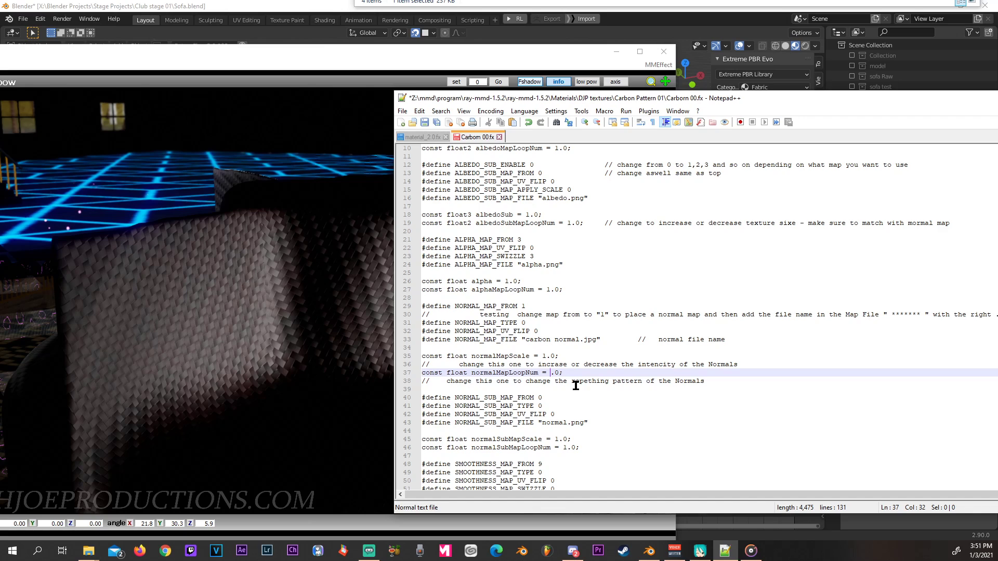
text(1)
key(Return)
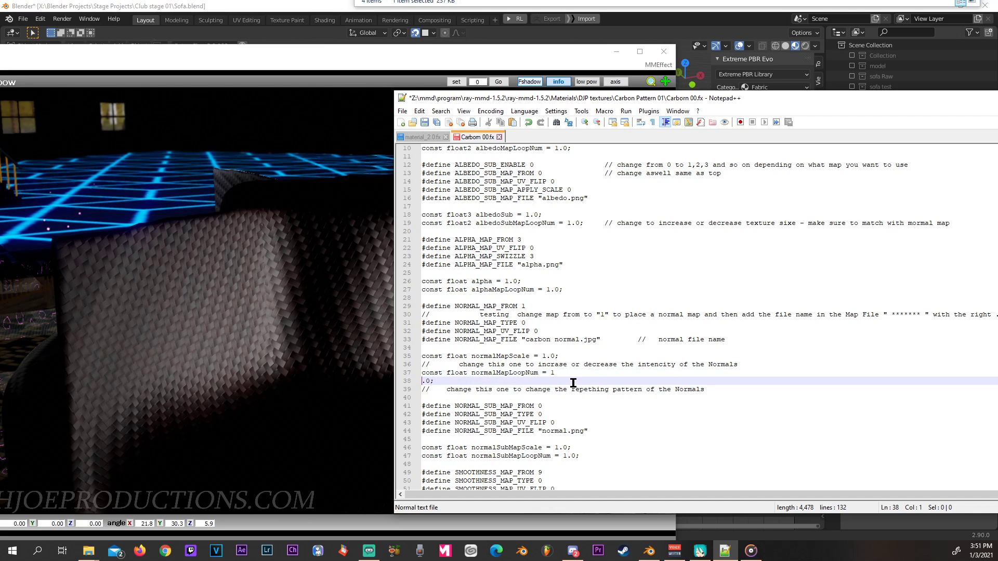
key(BackSpace)
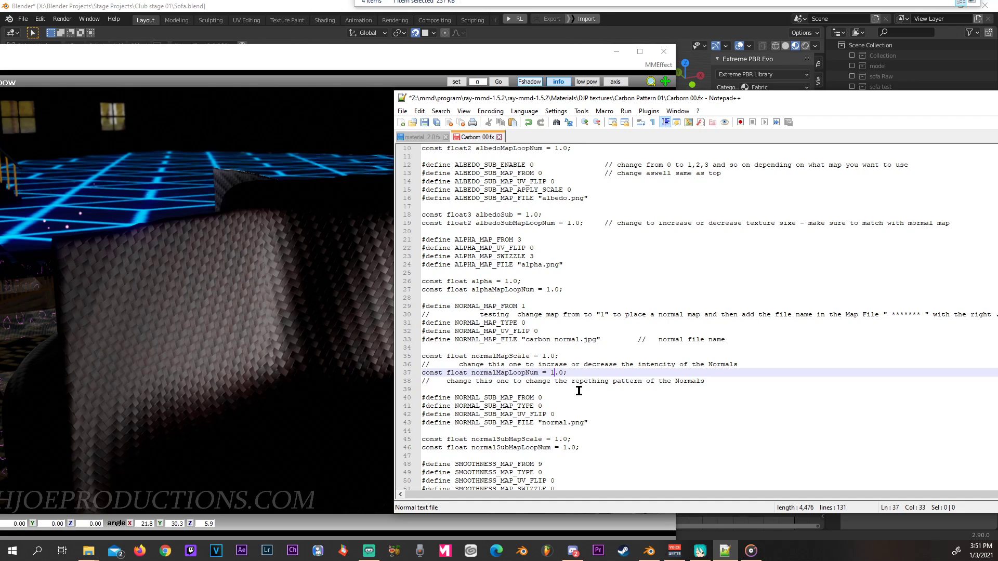
click(424, 122)
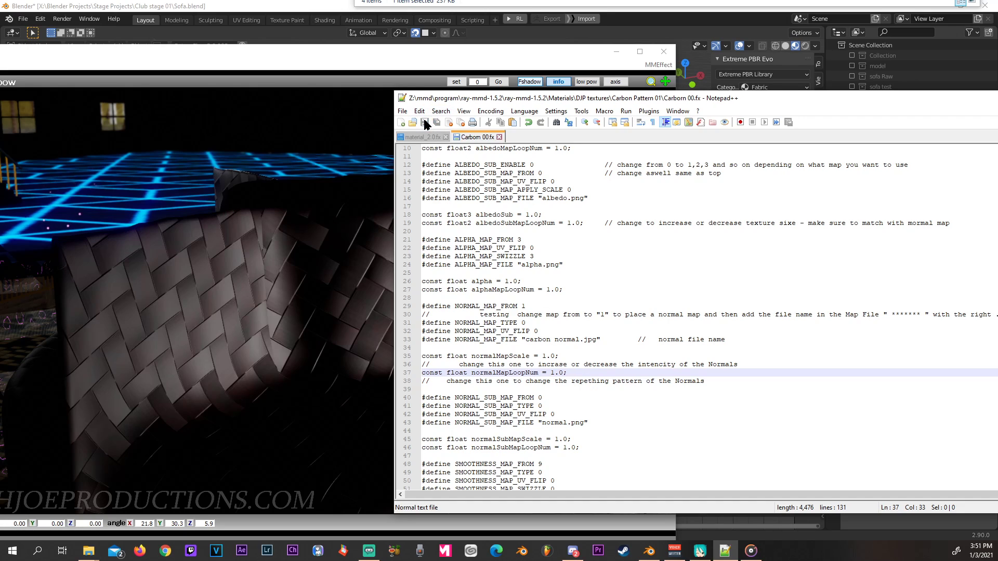
Set normalMapScale to 2.0 in Carborn 00.fx and save the file.
click(546, 355)
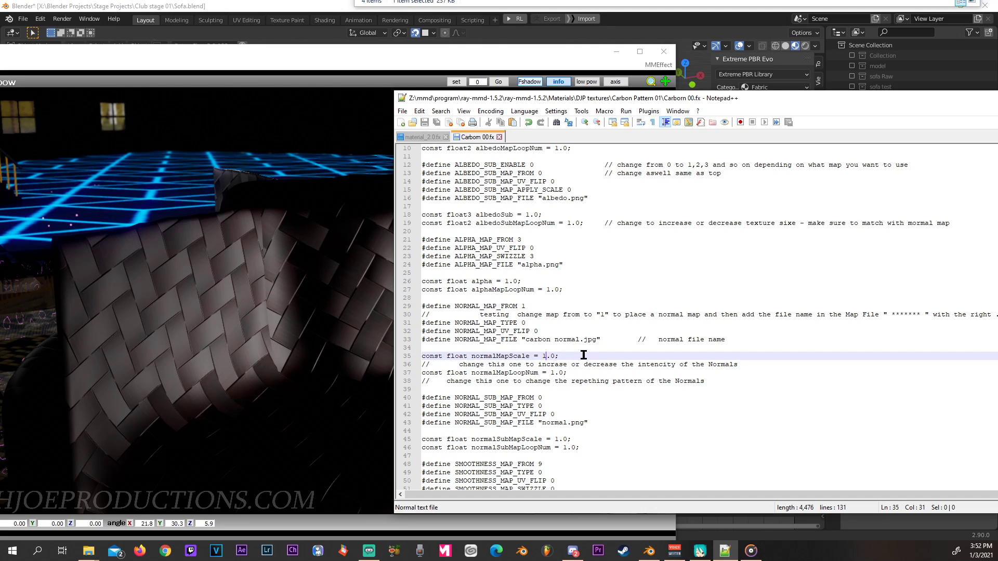
key(BackSpace)
text(2)
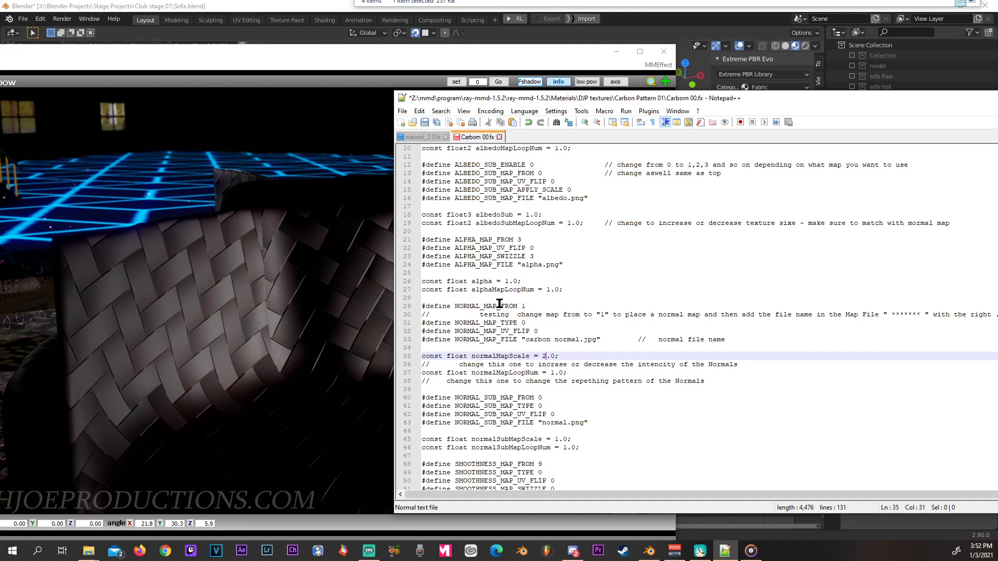
click(425, 123)
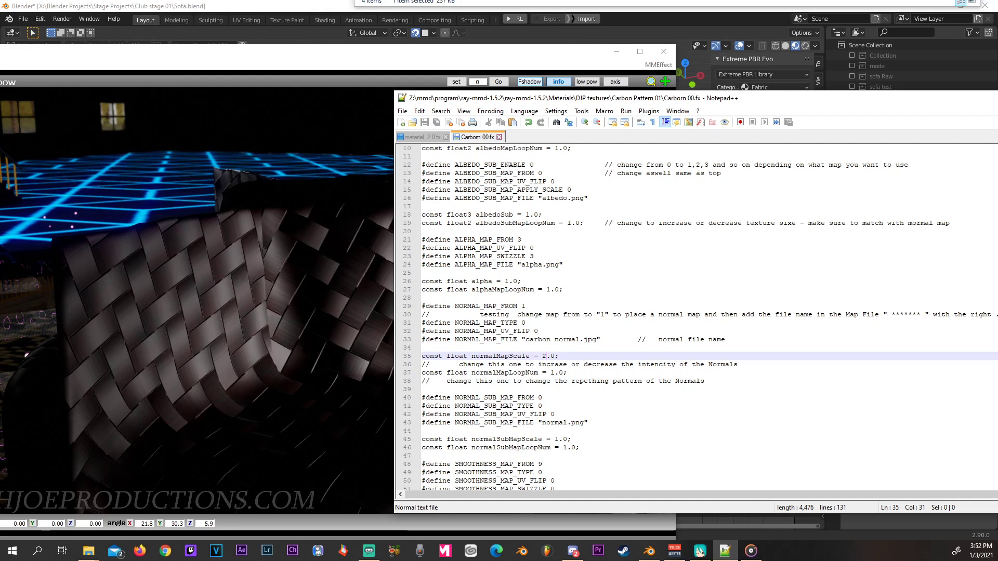
Set normalMapScale to 10.0, save Carborn 00.fx and examine the carbon pattern on the sofa in the MMD viewport.
key(BackSpace)
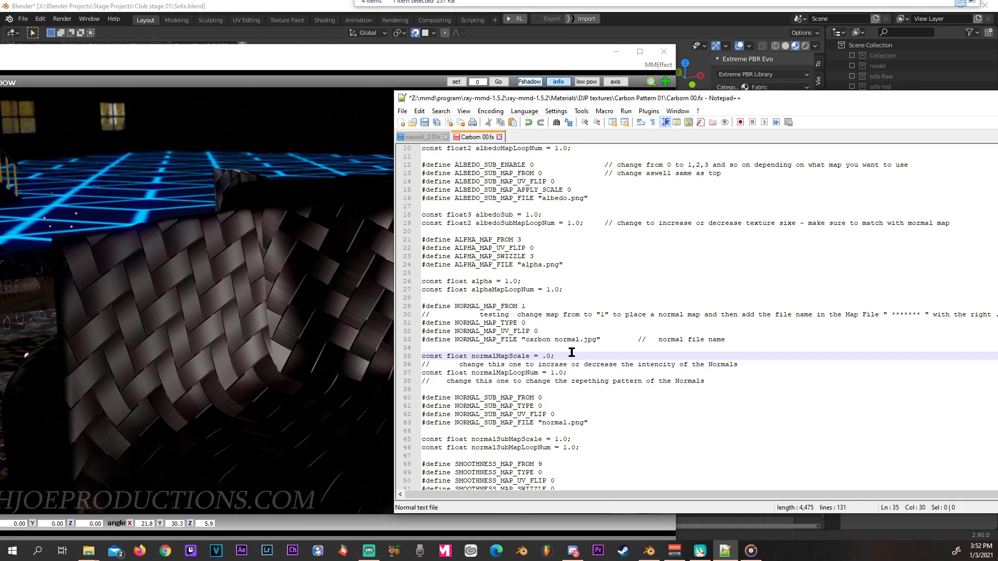
click(426, 123)
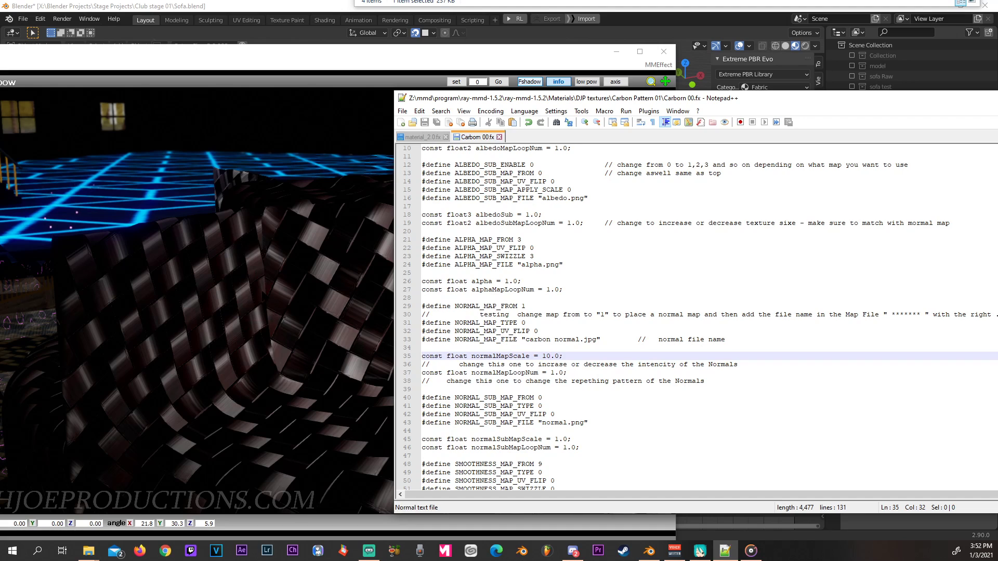
scroll(197, 301, down, 5)
click(197, 301)
scroll(198, 302, up, 3)
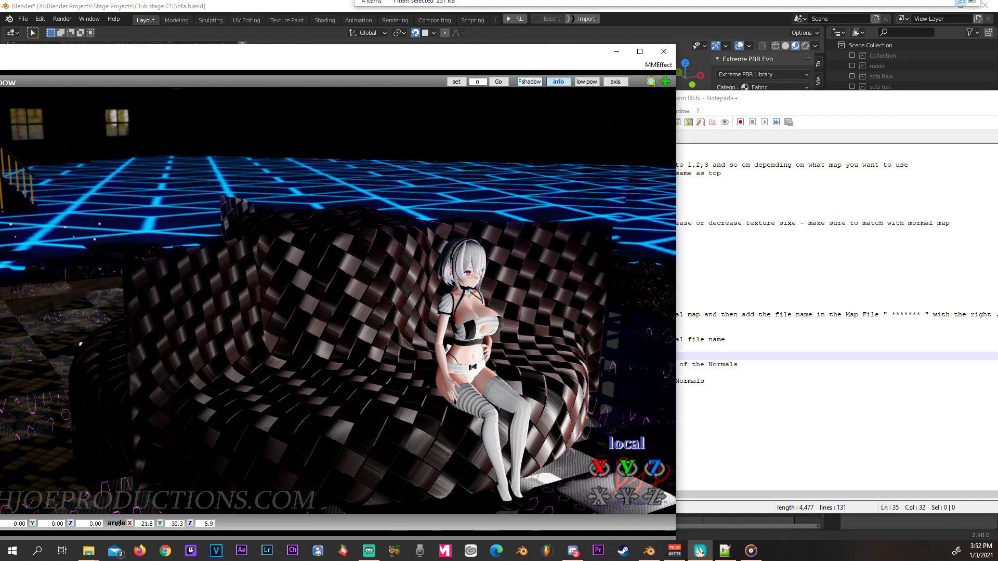
right_drag(269, 290, 326, 302)
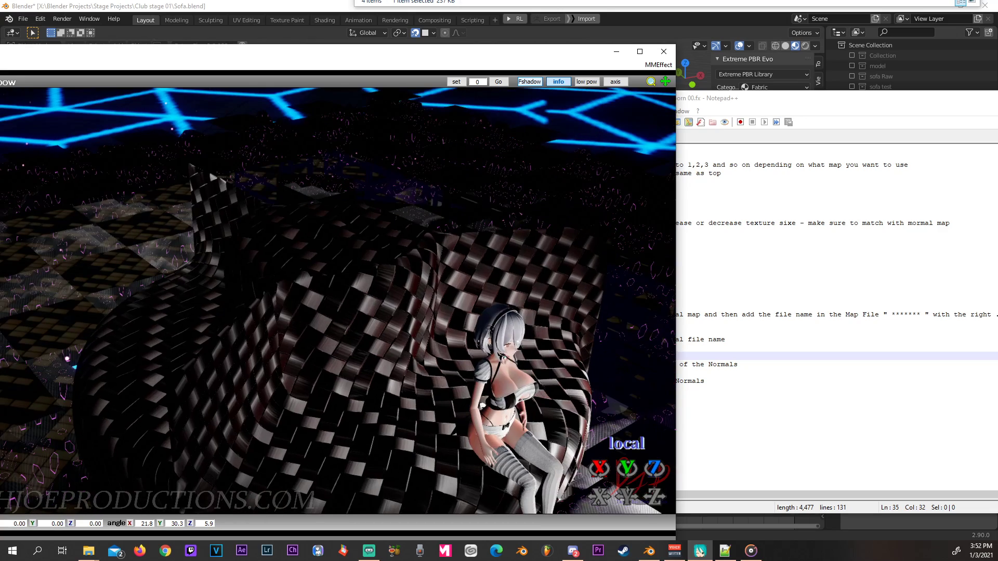
scroll(326, 302, up, 2)
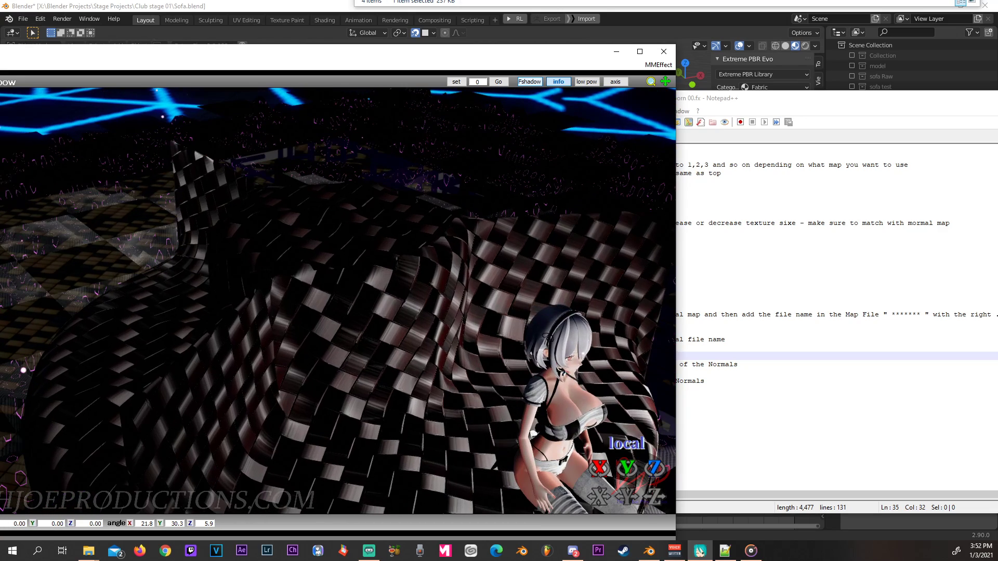
mouse_move(327, 302)
right_down()
mouse_move(359, 318)
mouse_move(336, 295)
right_up()
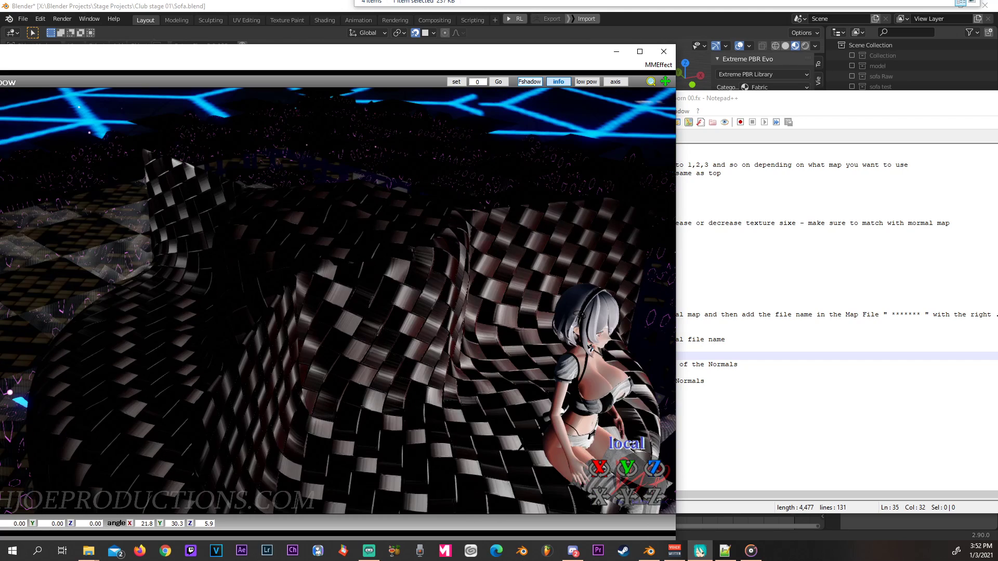
Return to Carborn 00.fx, set normalMapScale to 3.0, save the file and examine the sofa from another angle.
click(692, 135)
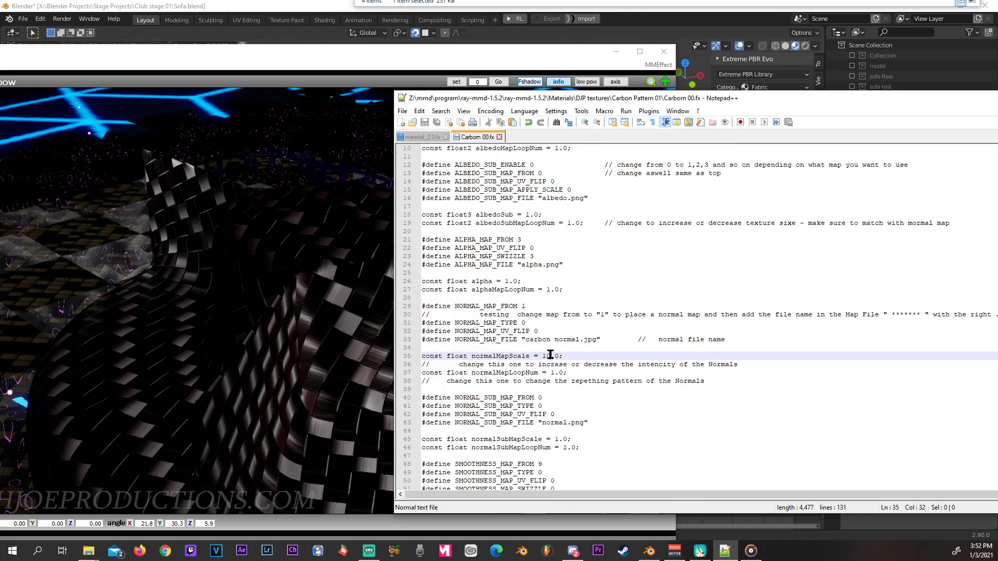
text(3)
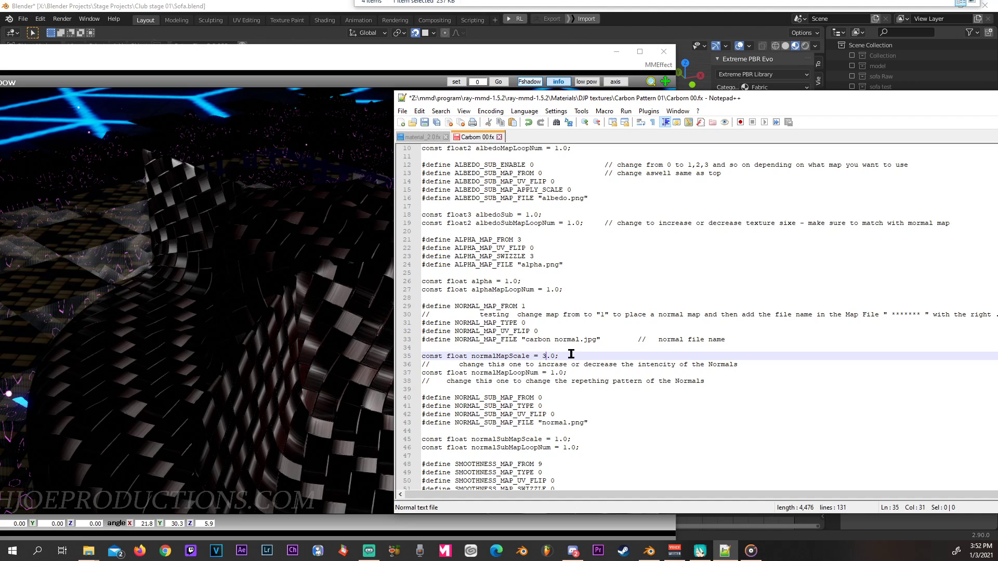
click(425, 122)
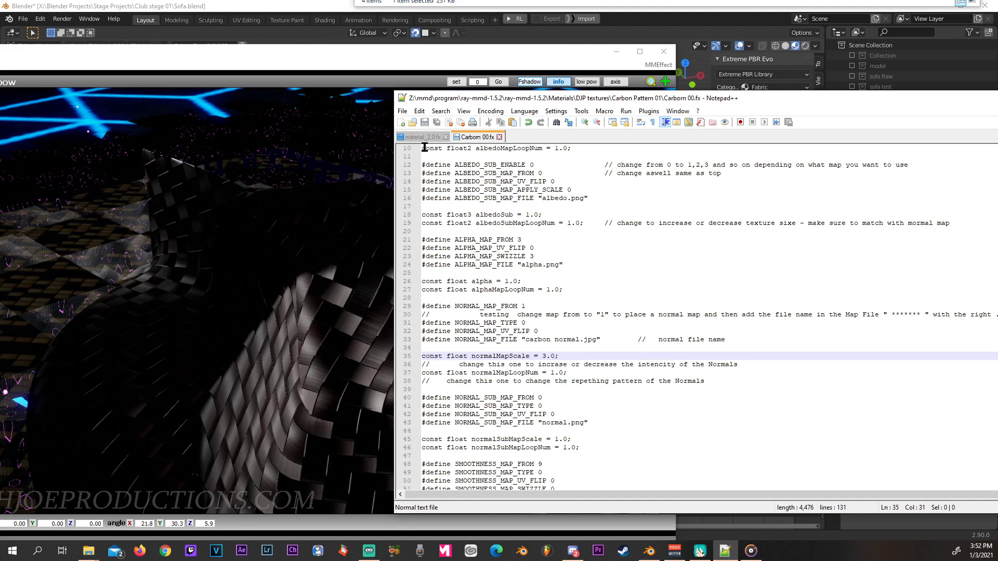
click(305, 303)
right_drag(303, 298, 280, 300)
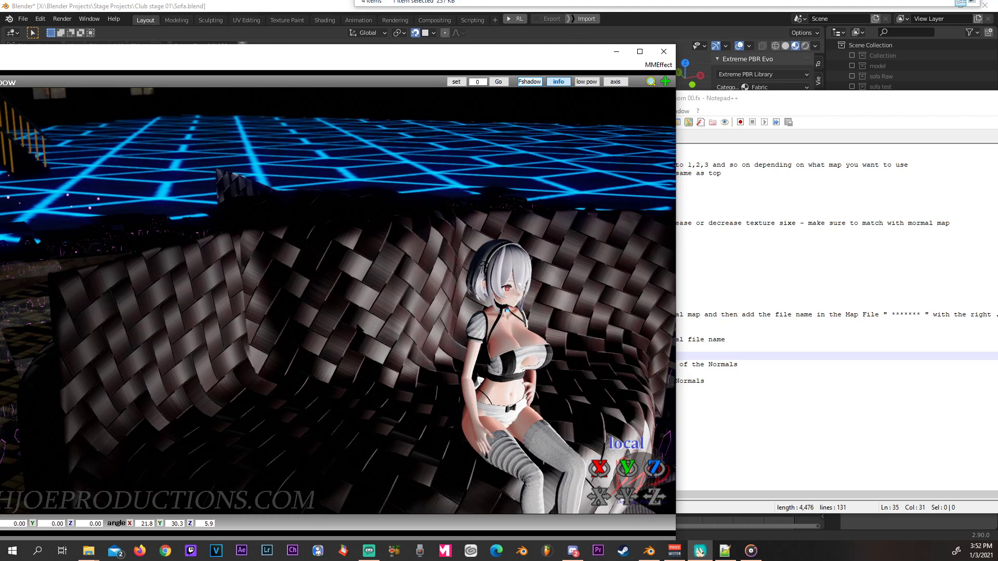
Return to Carborn 00.fx, set normalMapLoopNum to 10.0 and save the file.
click(727, 100)
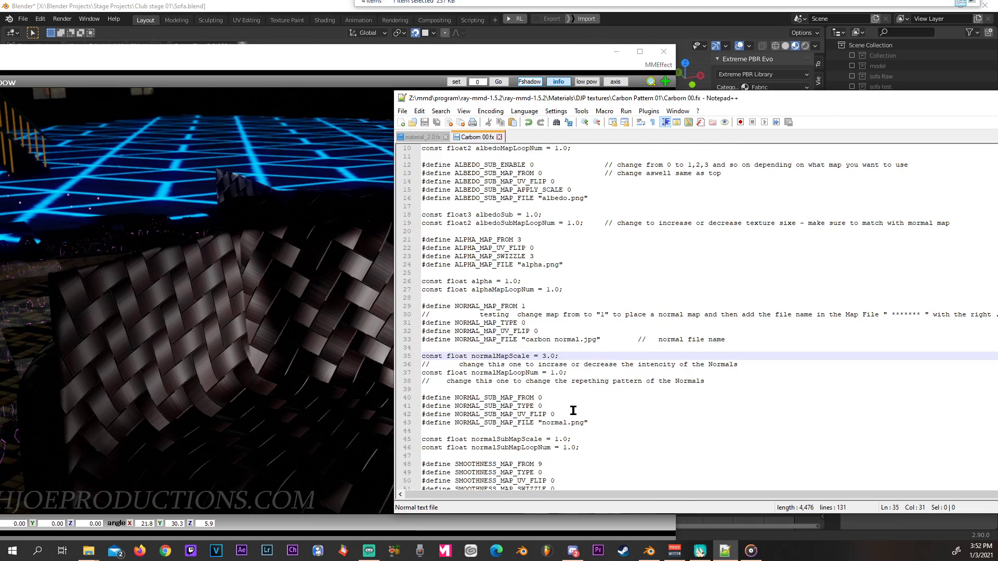
click(553, 373)
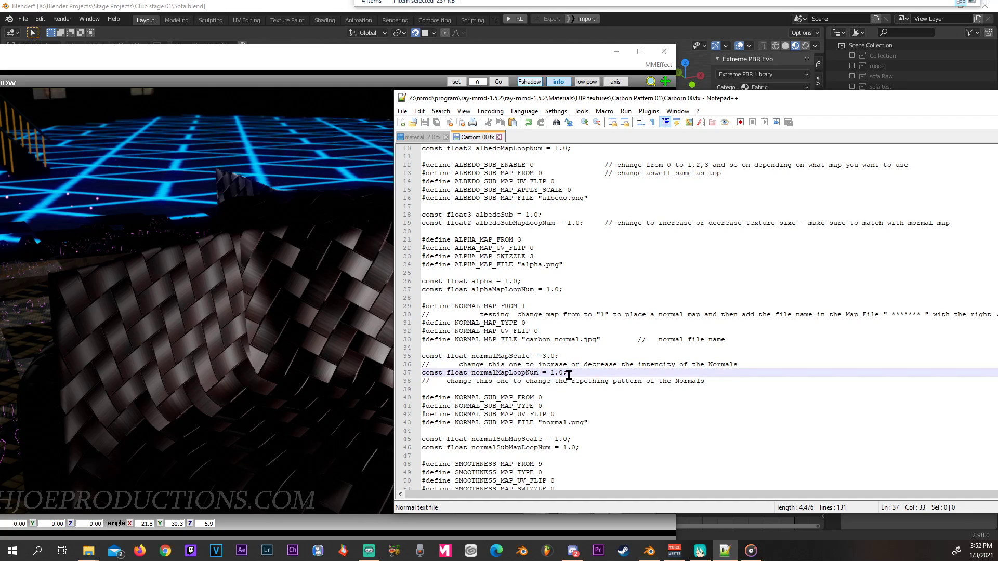
text(0)
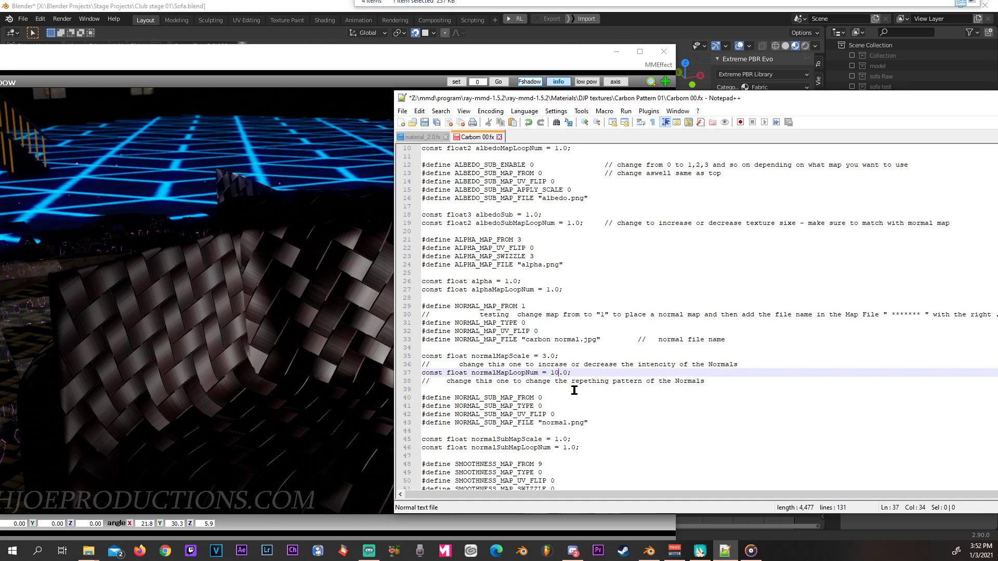
click(425, 122)
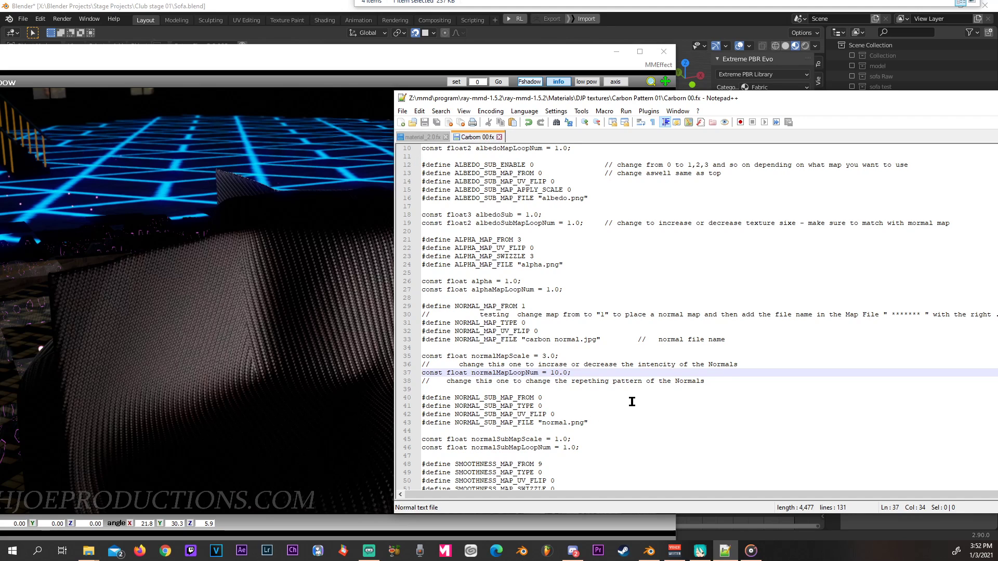
Set normalMapLoopNum and normalMapScale back to 1.0 in Carborn 00.fx, saving the file after each change.
key(BackSpace)
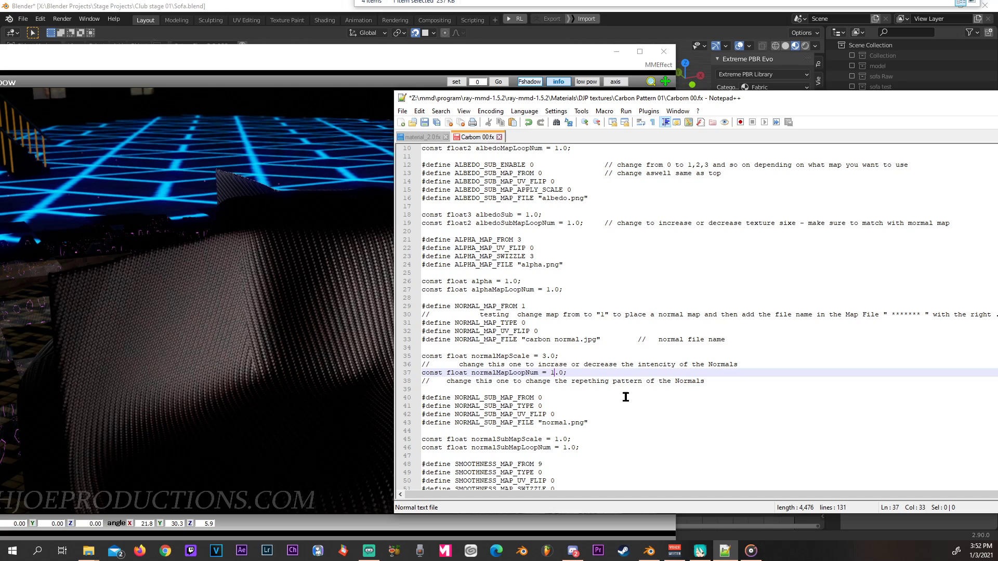
click(421, 121)
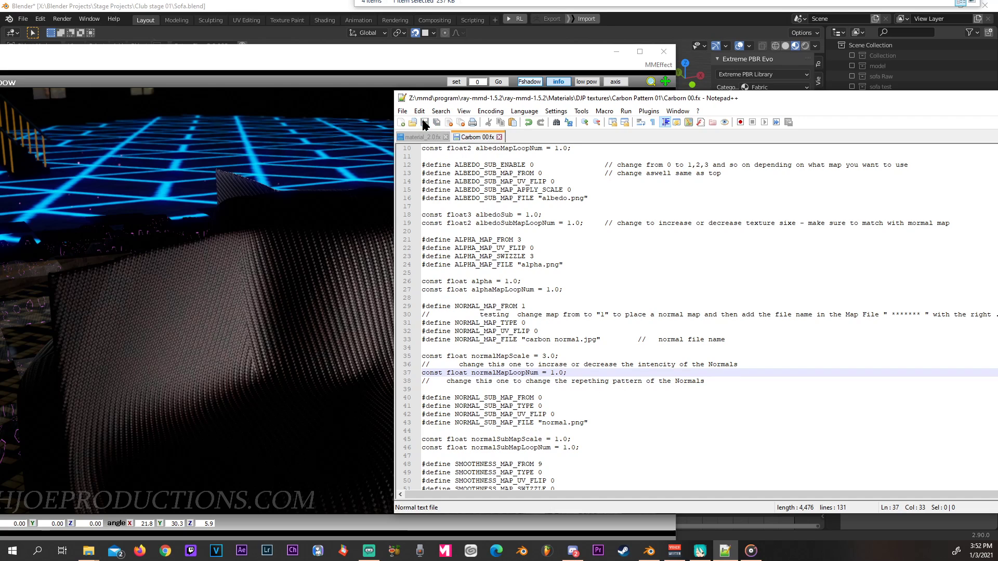
click(545, 356)
key(BackSpace)
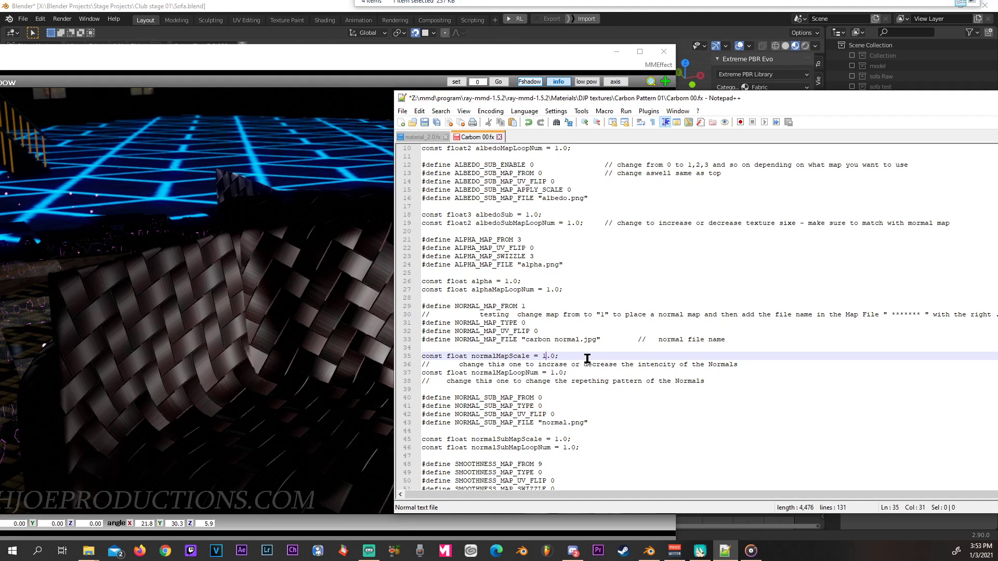
click(425, 122)
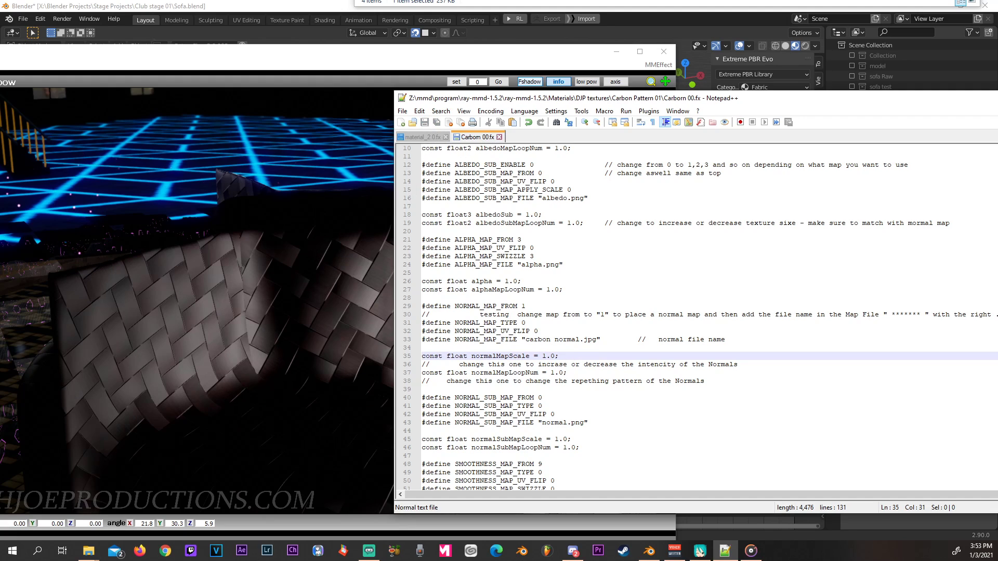
Examine the carbon pattern on the sofa in the MMD viewport and return to the normalMapLoopNum line in Carborn 00.fx.
click(322, 309)
right_drag(323, 308, 209, 265)
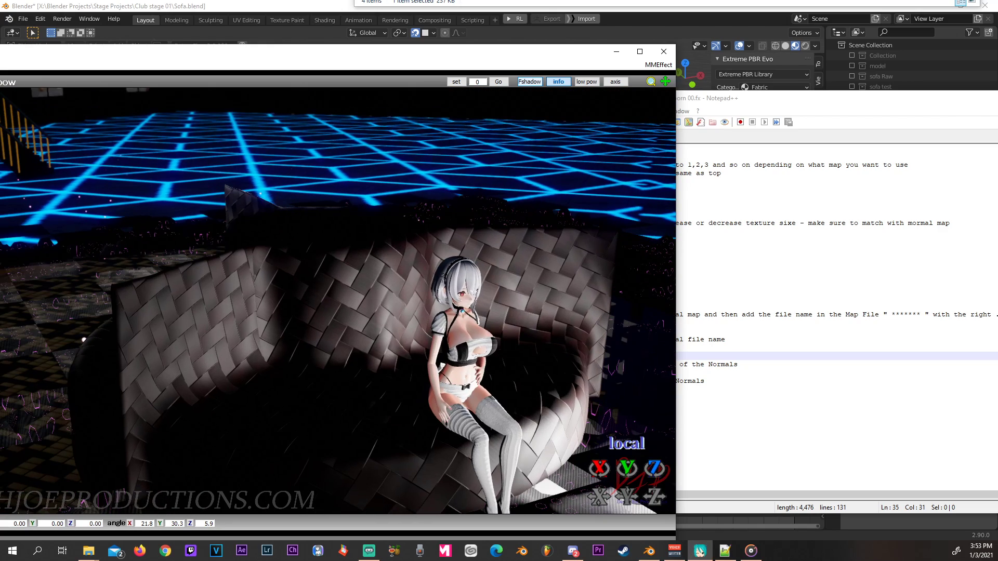
click(738, 97)
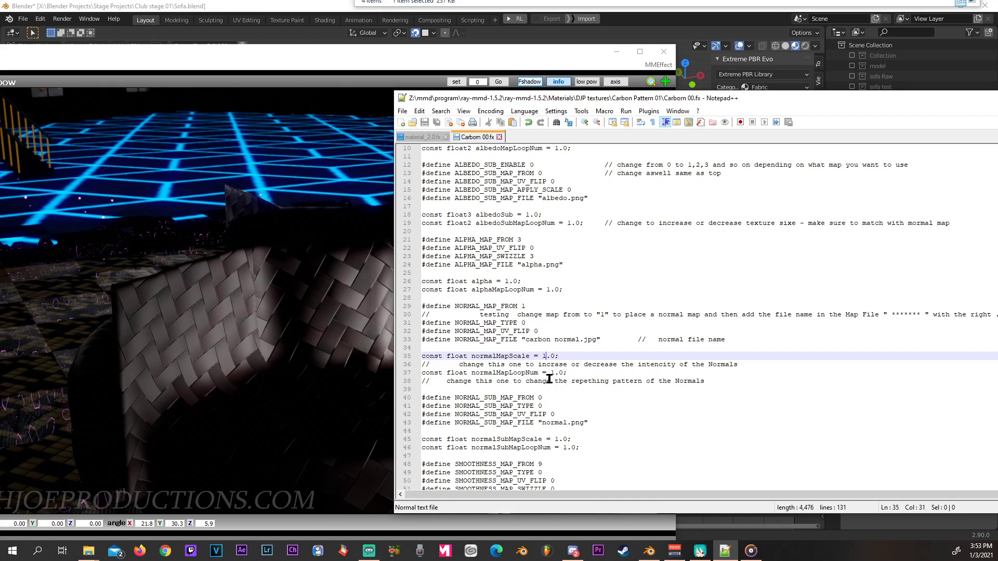
drag(564, 388, 550, 376)
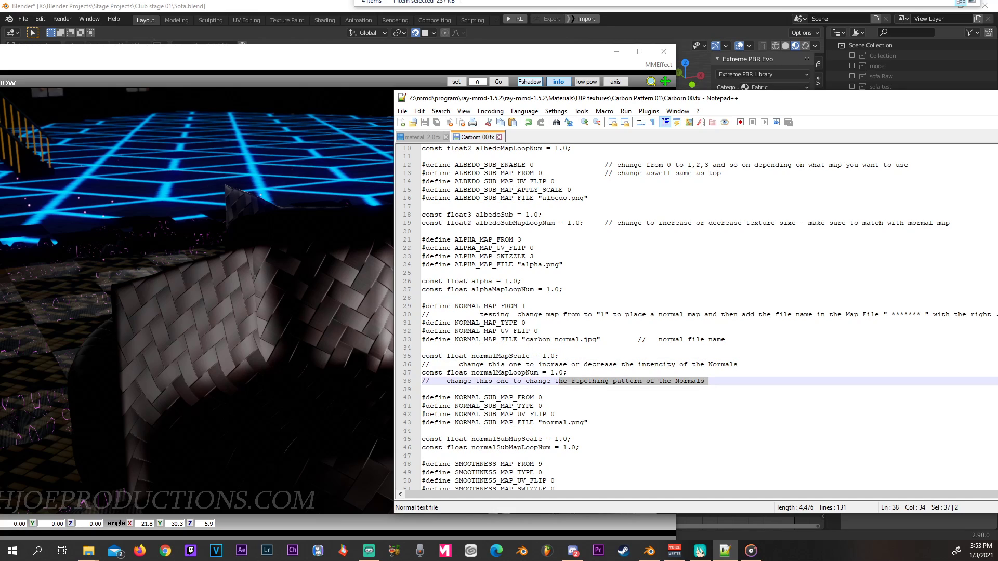
click(585, 372)
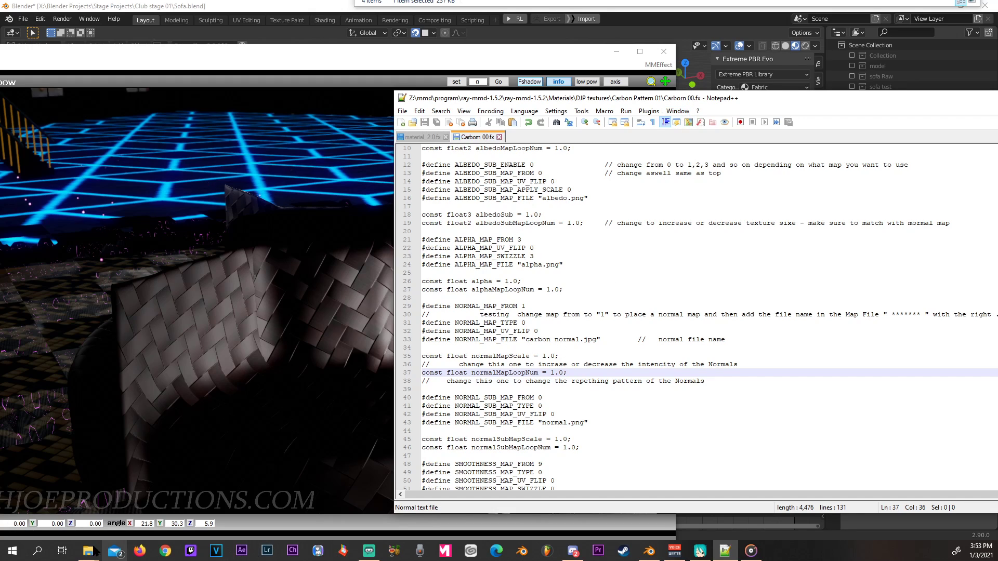
Bring up the Carbon Pattern 01 folder window and duplicate Carborn 00.fx inside it.
mouse_move(93, 551)
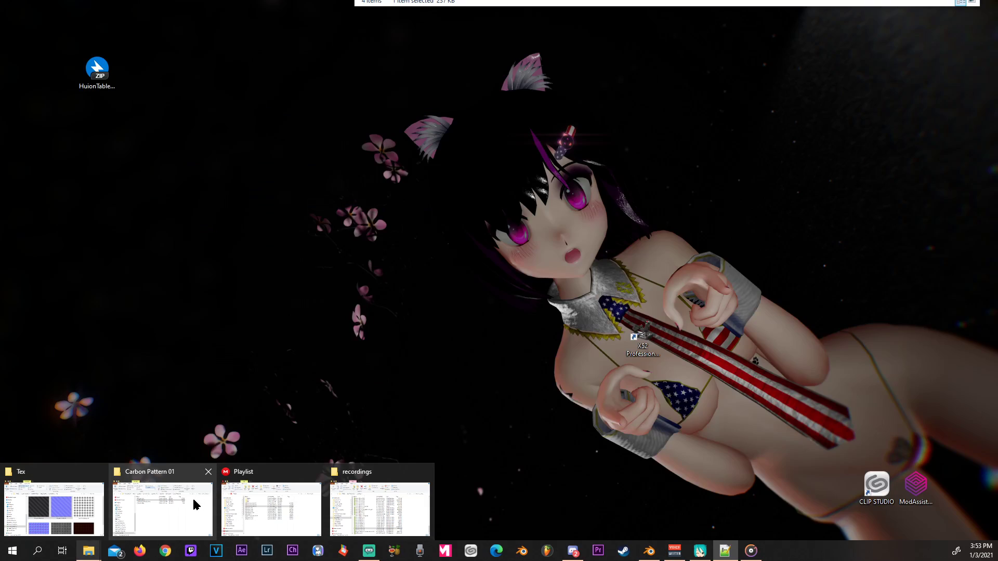
click(193, 500)
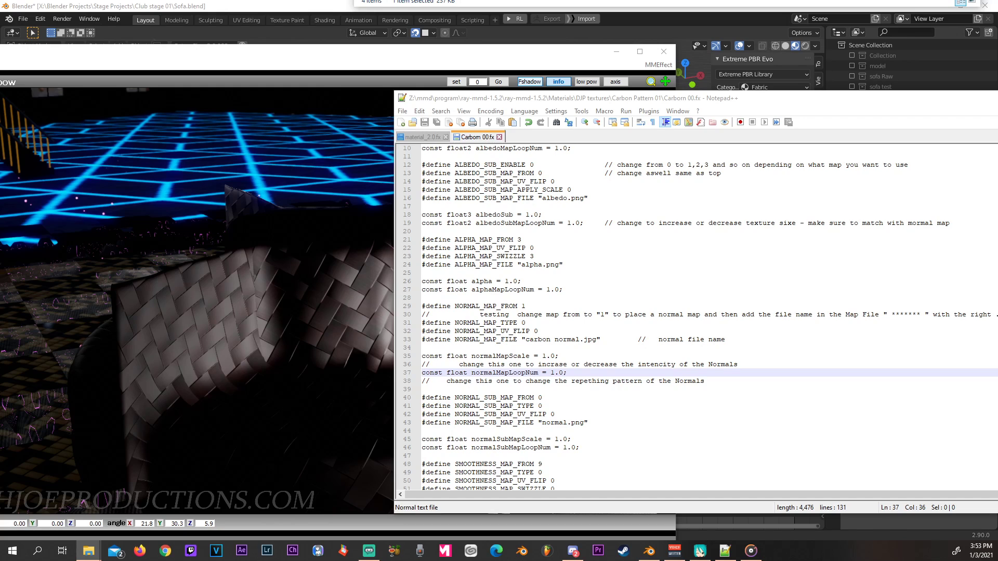
drag(595, 0, 500, 133)
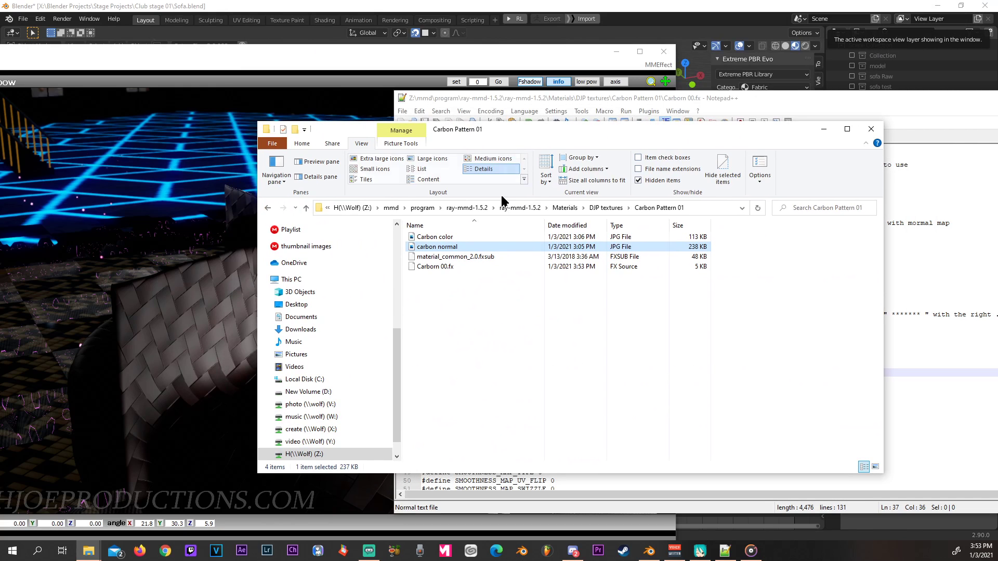
click(466, 289)
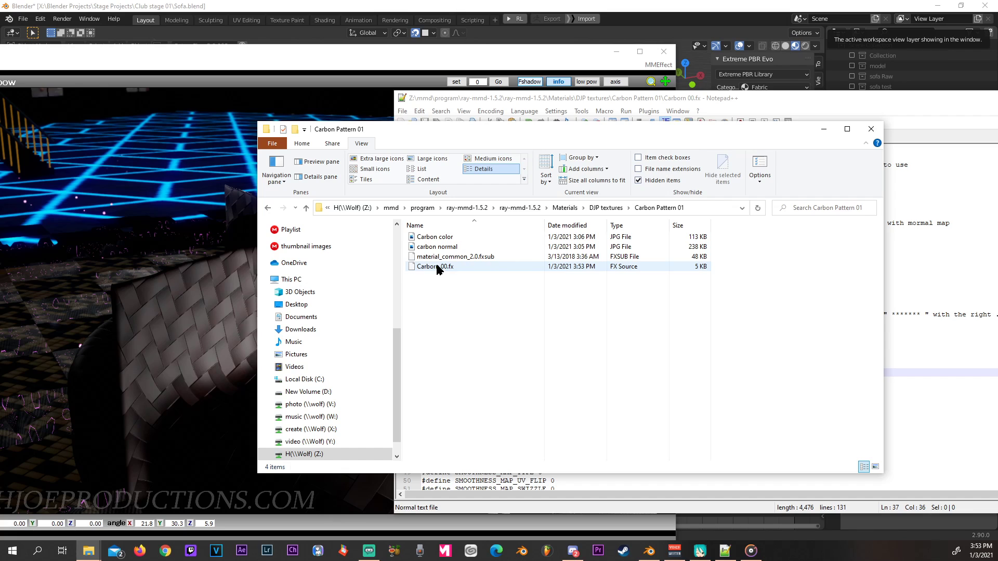
right_drag(425, 271, 446, 303)
click(498, 369)
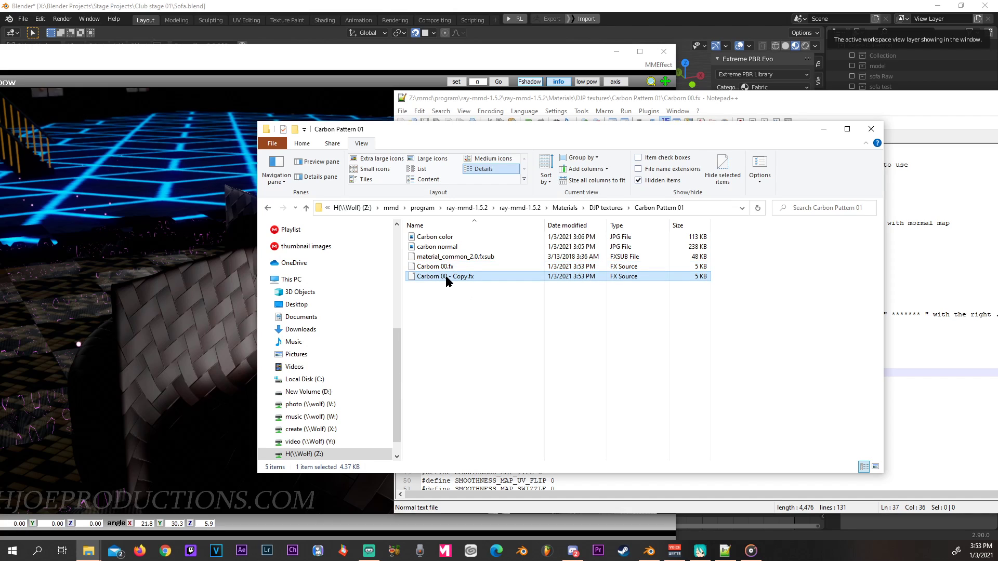
Rename the copied material file to Carborn 02.fx.
click(445, 277)
key(BackSpace)
key(Delete)
key(Delete)
key(Delete)
key(Delete)
key(Delete)
key(Delete)
key(Delete)
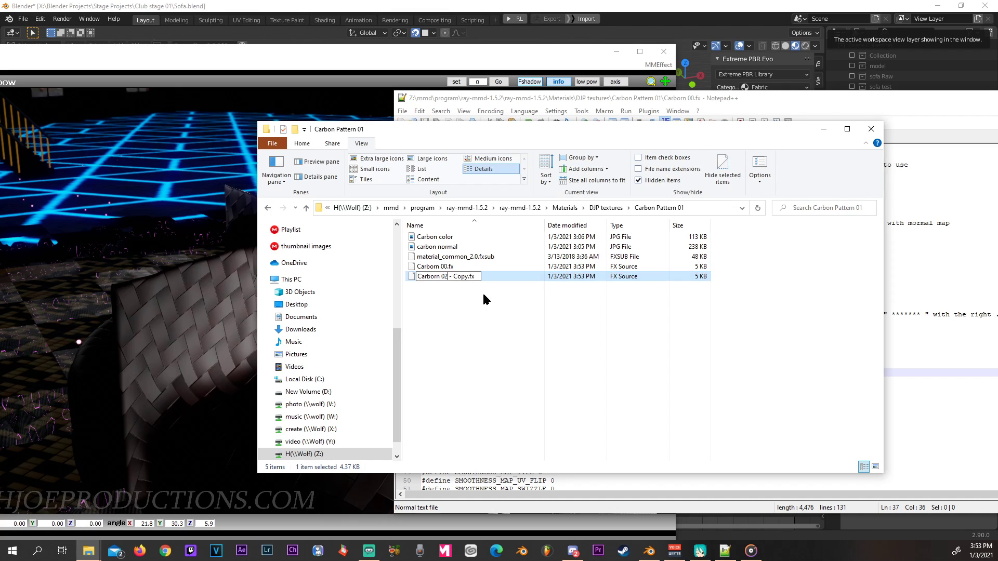
text(02)
key(Delete)
key(Return)
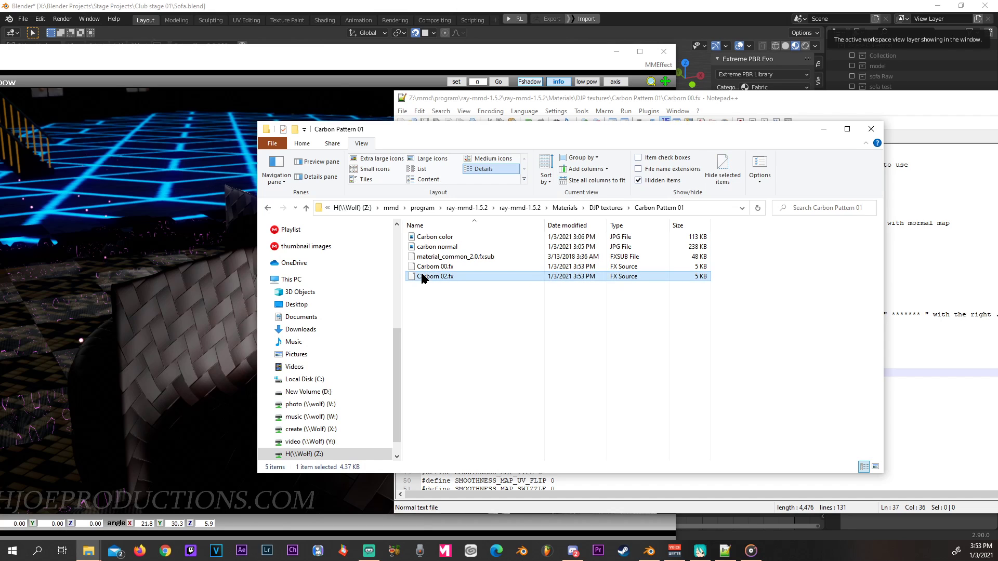
Open Carborn 02.fx in Notepad++, set normalMapLoopNum to 2.0 and save the file.
right_click(421, 272)
click(343, 374)
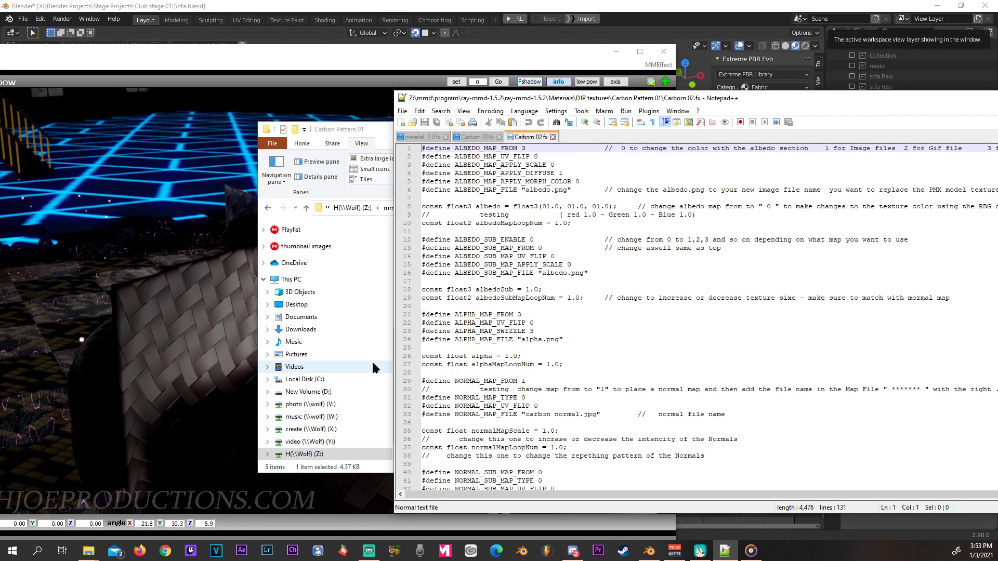
drag(590, 102, 413, 103)
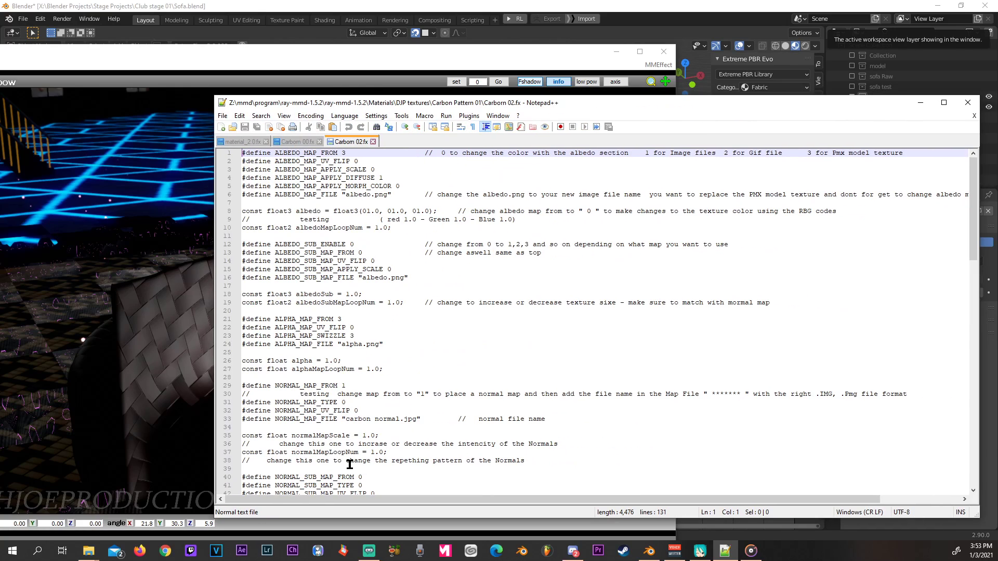
click(375, 452)
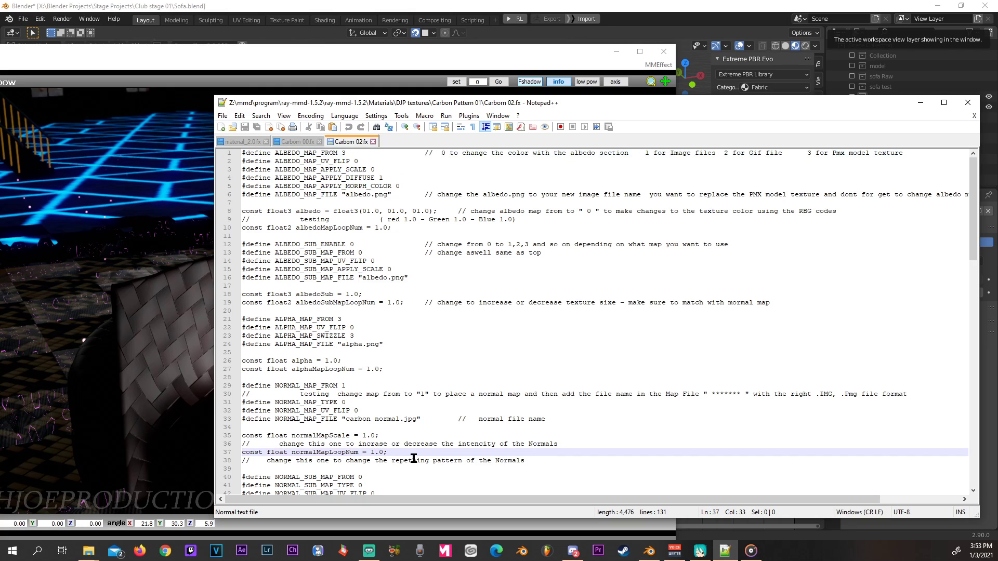
key(BackSpace)
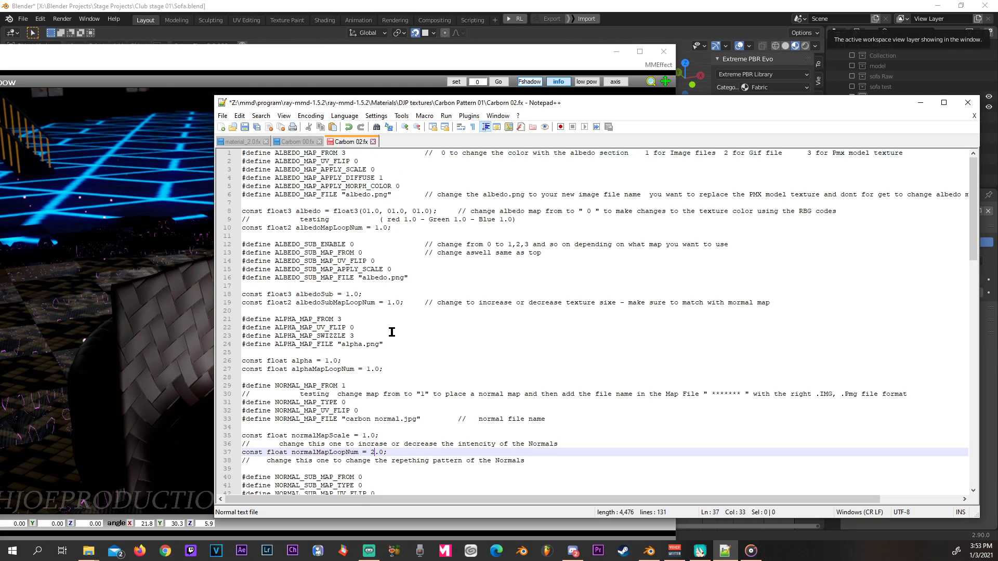
click(245, 128)
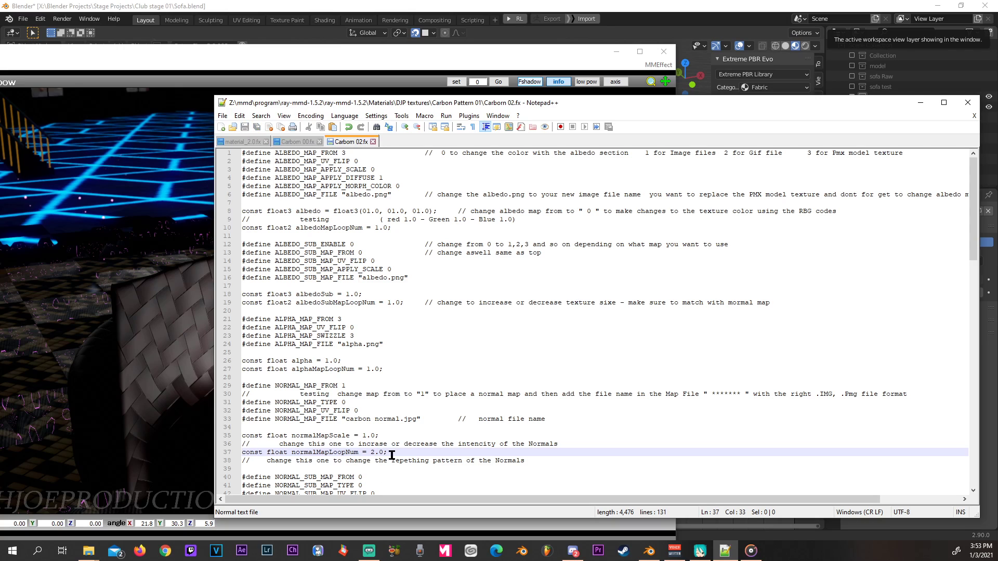
Assign Carborn 02.fx to Sofa 01.pmx in MMD's MaterialMap effect mapping.
drag(0, 210, 583, 250)
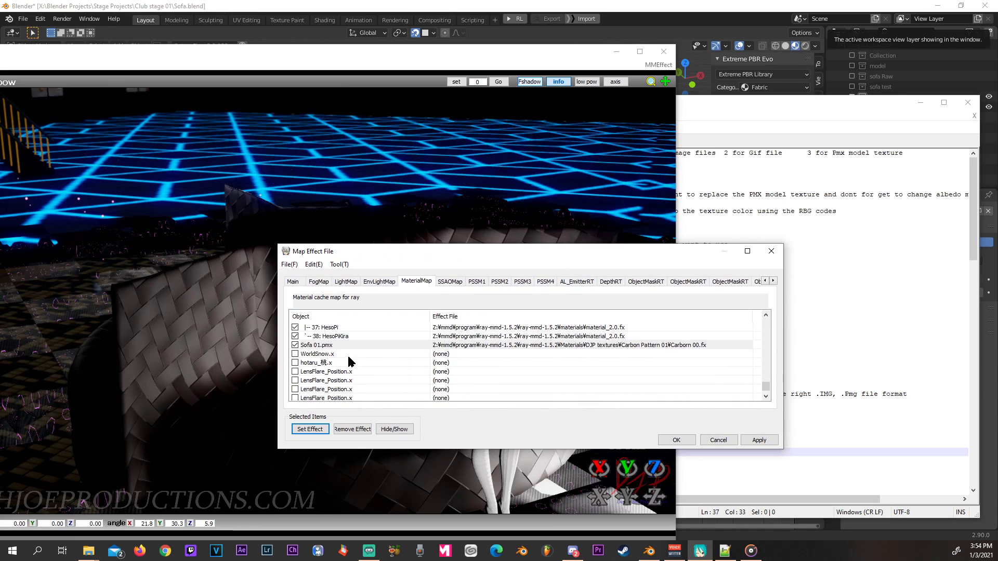
click(309, 429)
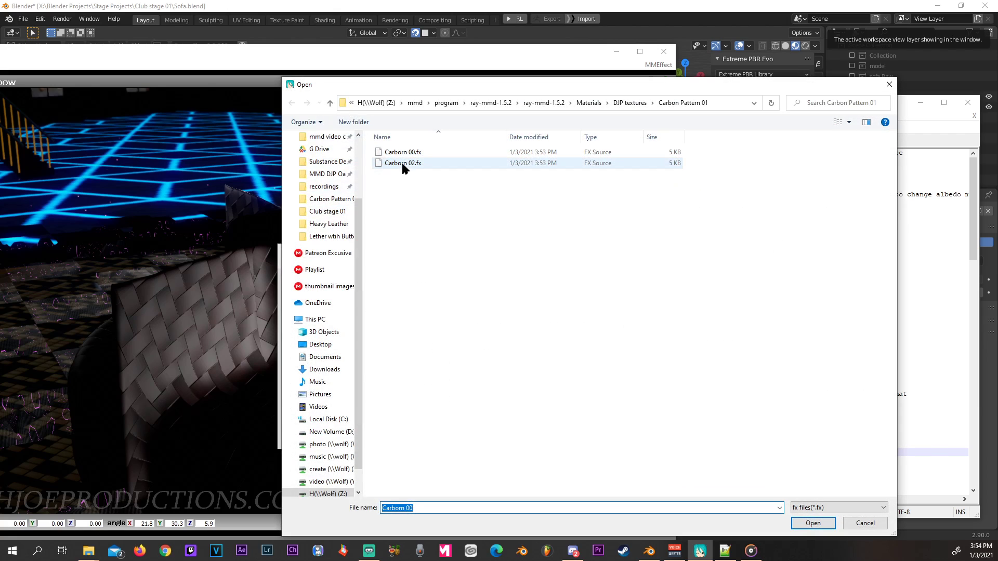
double_click(403, 163)
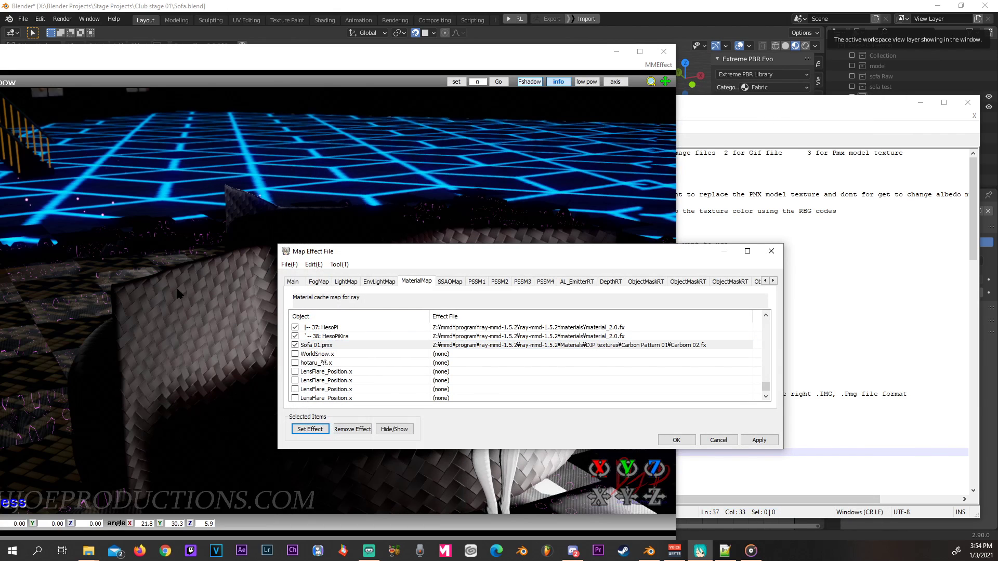
Compare the two patterns by switching Sofa 01.pmx to Carborn 00.fx and back to Carborn 02.fx.
click(310, 430)
double_click(400, 156)
click(317, 430)
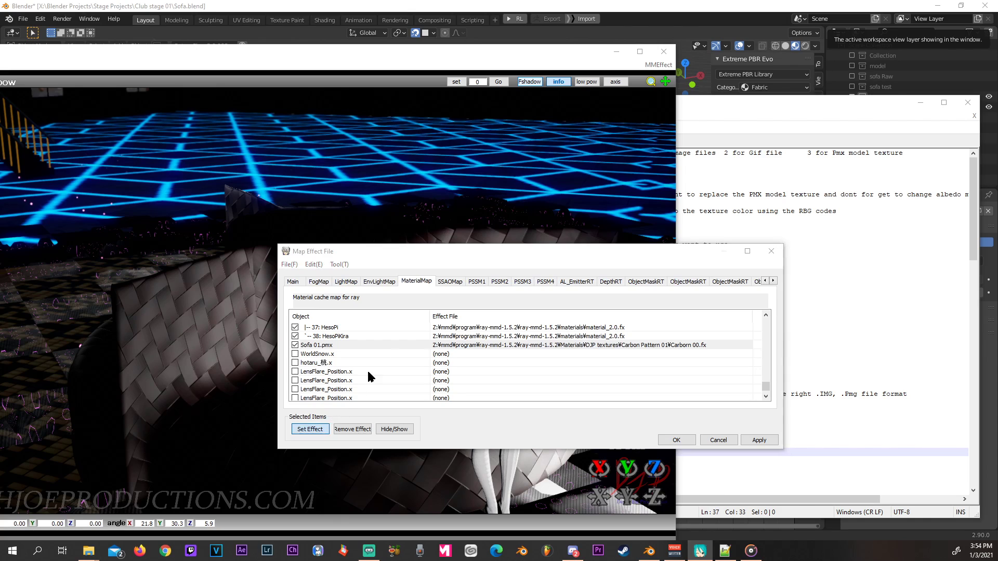
double_click(400, 163)
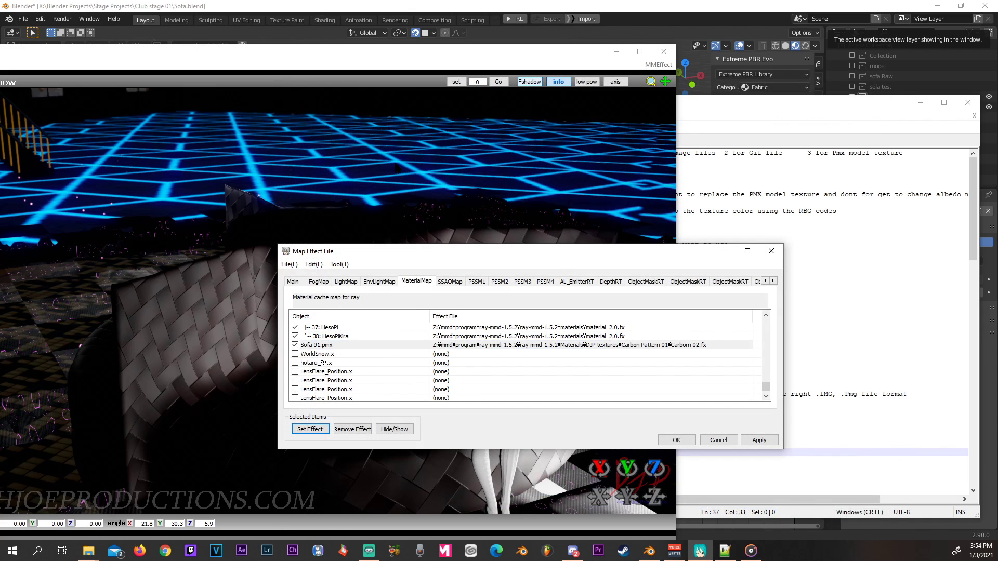
Move the Map Effect File dialog aside and confirm the sofa's effect assignment.
drag(456, 258, 436, 258)
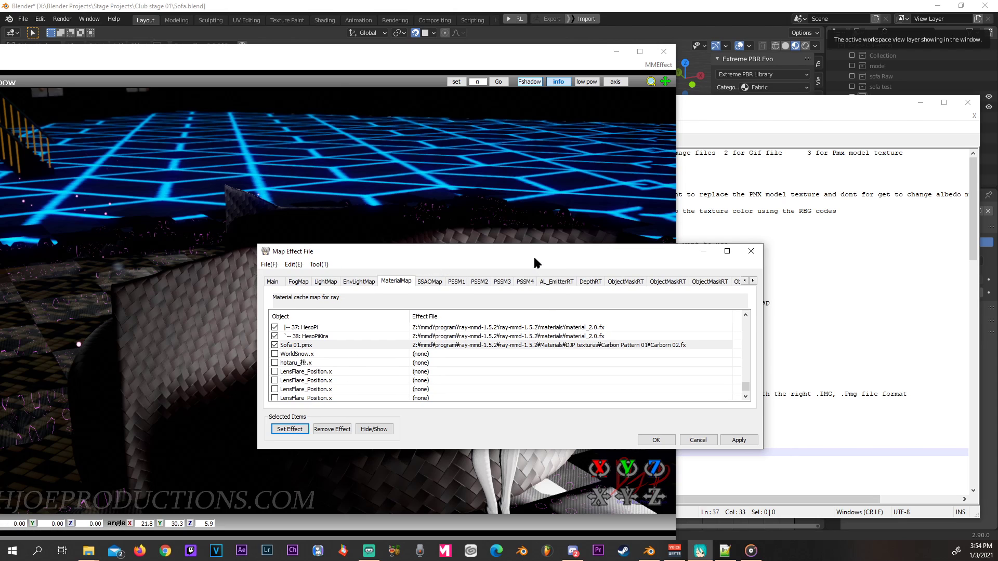
drag(534, 259, 505, 255)
click(627, 437)
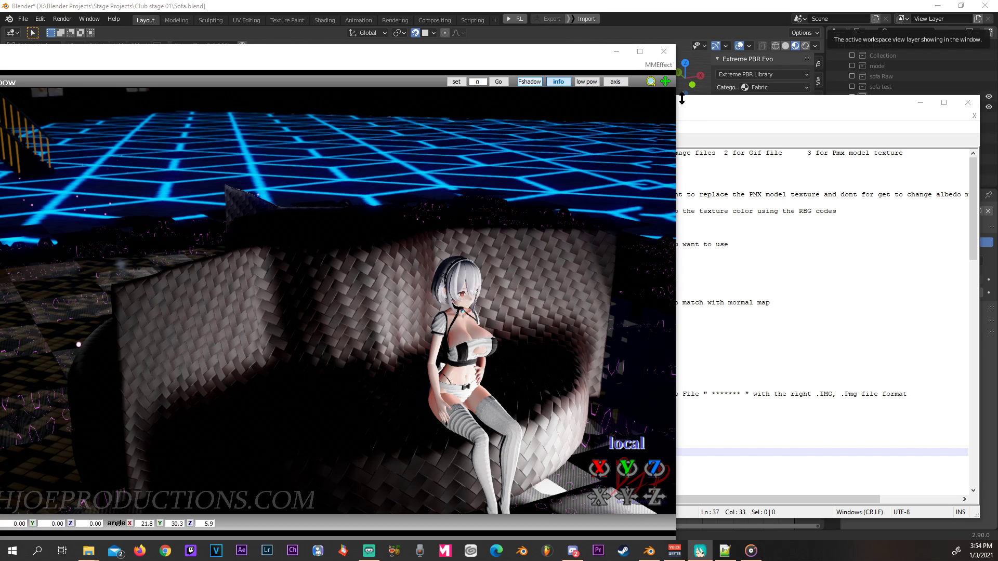
Bring the Carbon Pattern 01 folder window forward and make another copy of Carborn 00.fx in it.
click(727, 109)
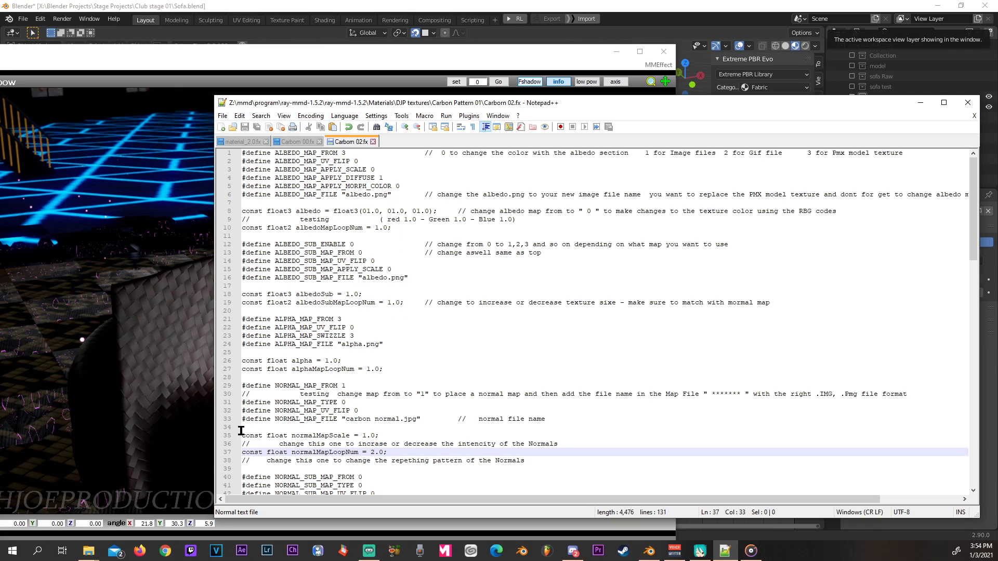
mouse_move(89, 555)
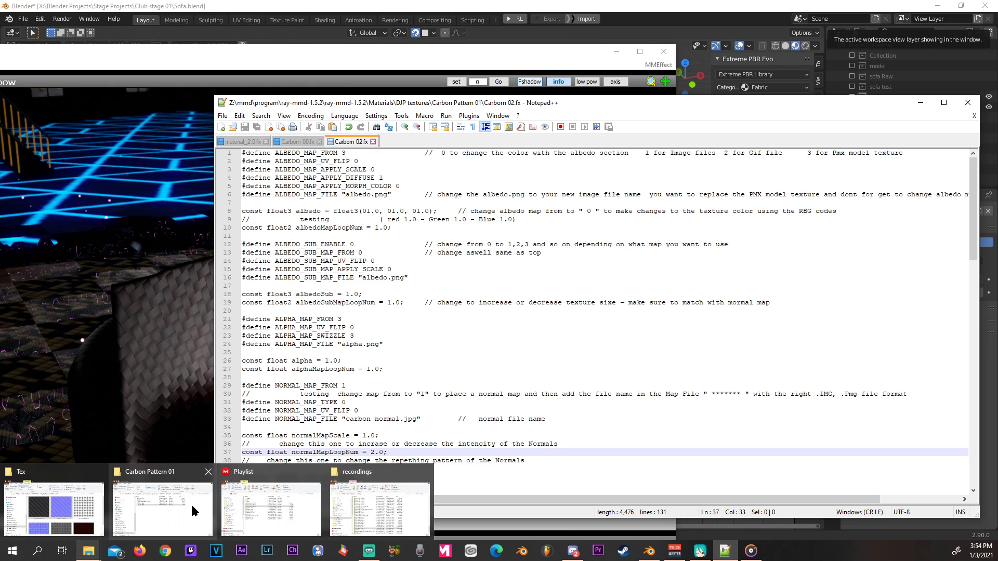
click(193, 507)
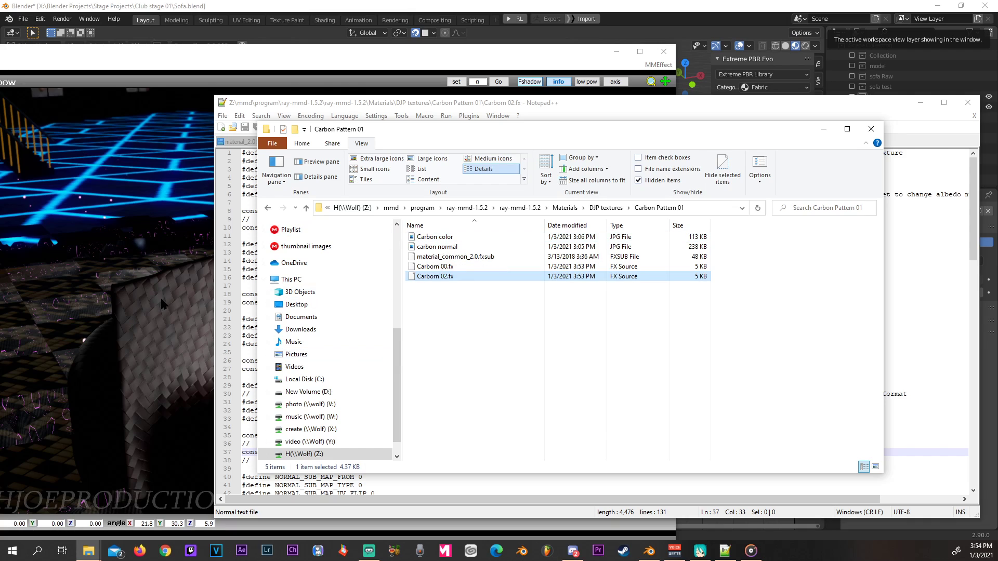
click(458, 301)
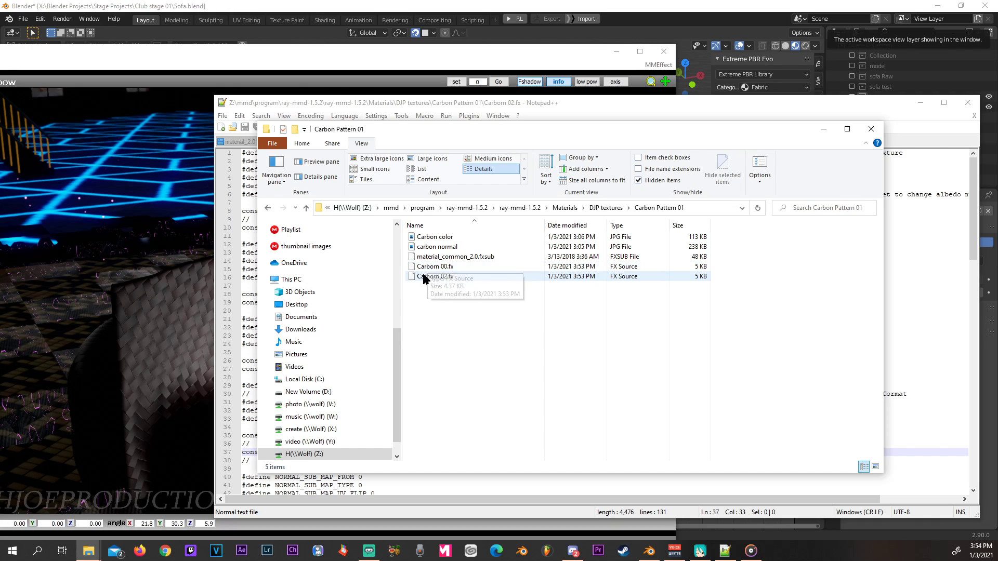
right_drag(432, 270, 434, 310)
click(460, 373)
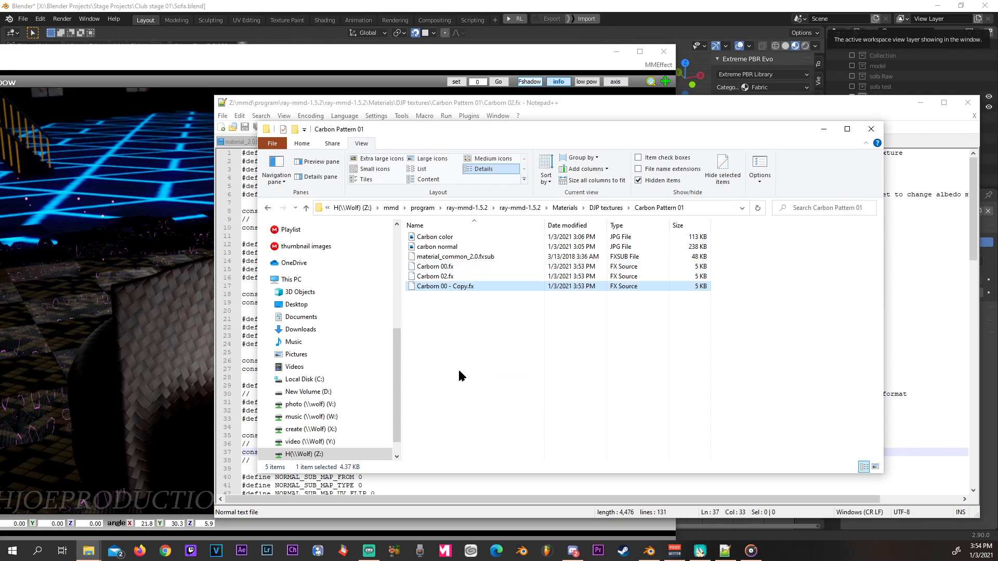
Rename the new copy of Carborn 00.fx as "Carborn color 00 .fx".
click(443, 288)
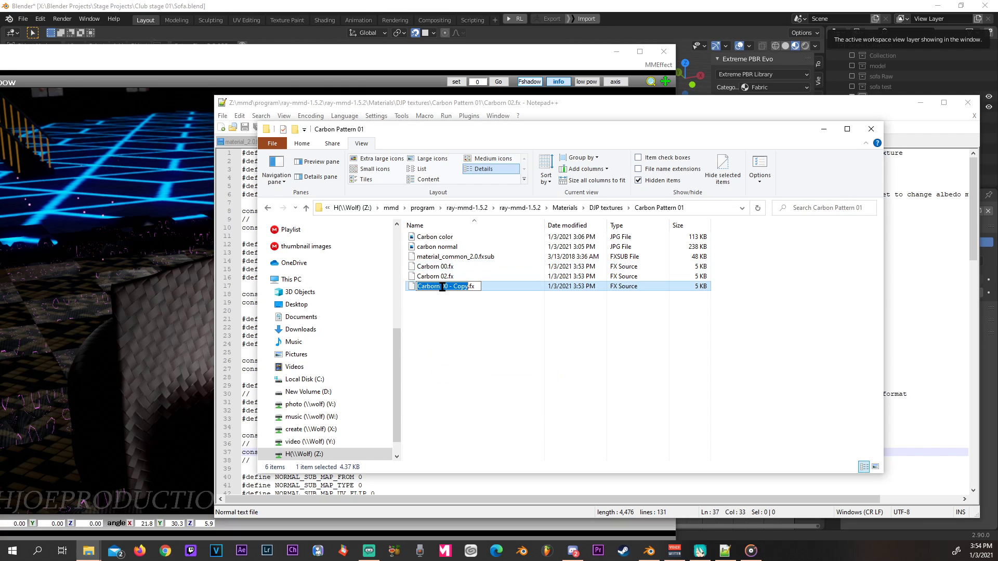
click(442, 287)
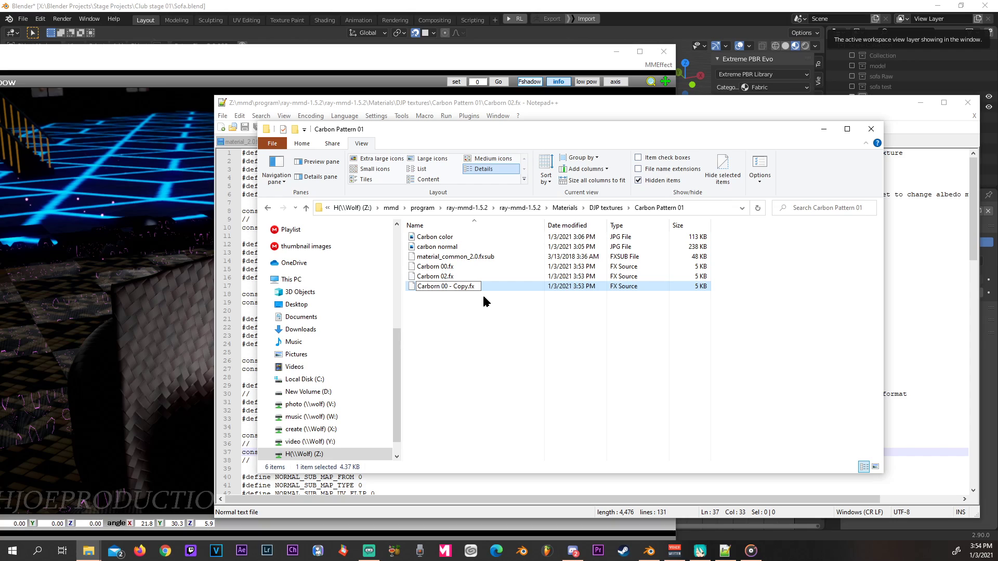
text(colr)
key(BackSpace)
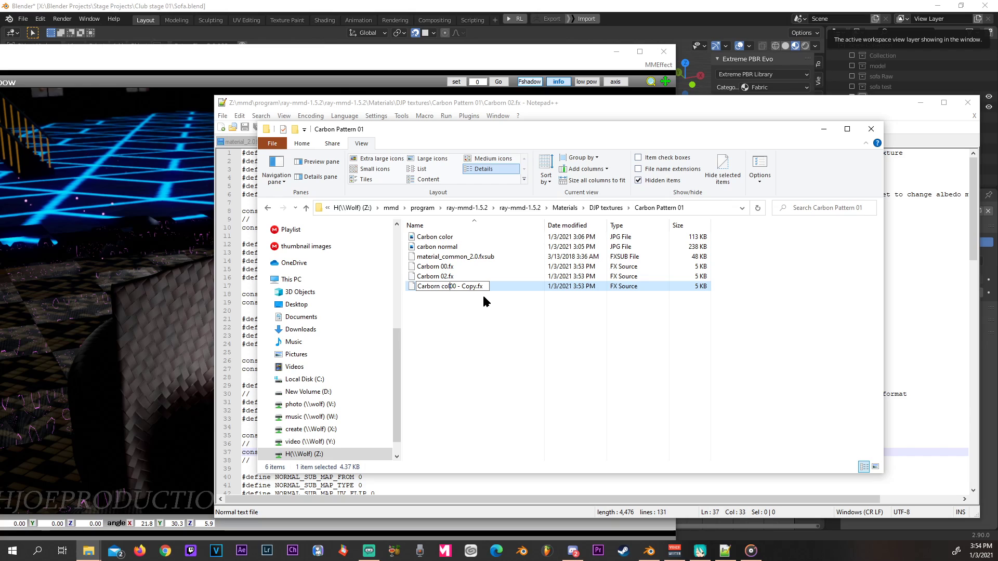
text(or)
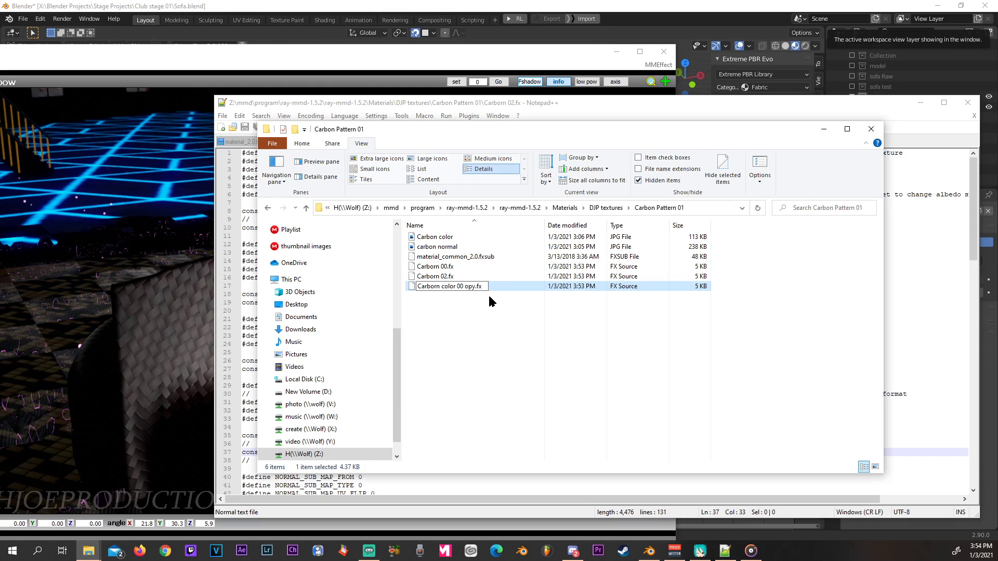
key(BackSpace)
click(434, 307)
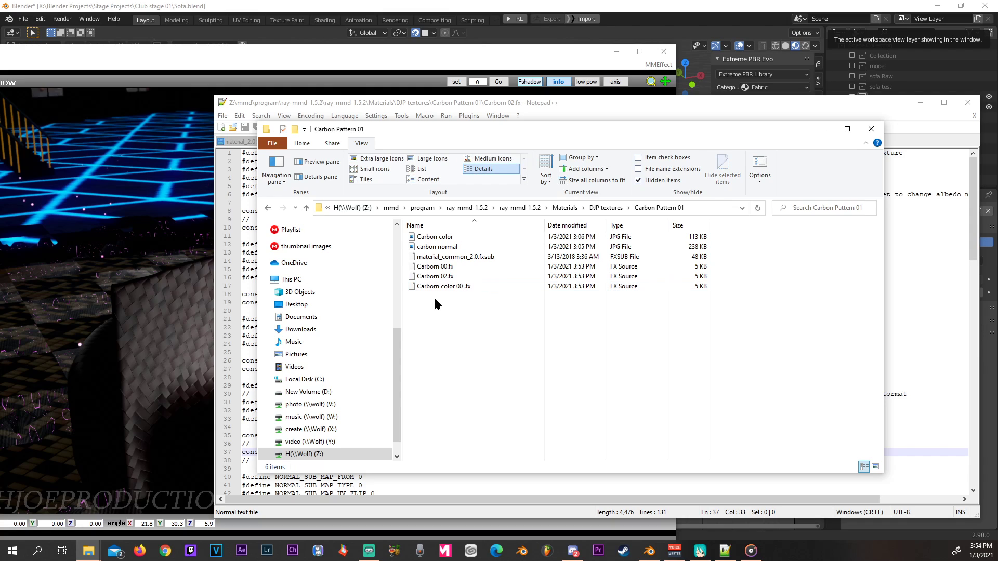
Open Carborn color 00 .fx in Notepad++ and close the Carborn 00.fx and Carborn 02.fx documents.
right_click(436, 289)
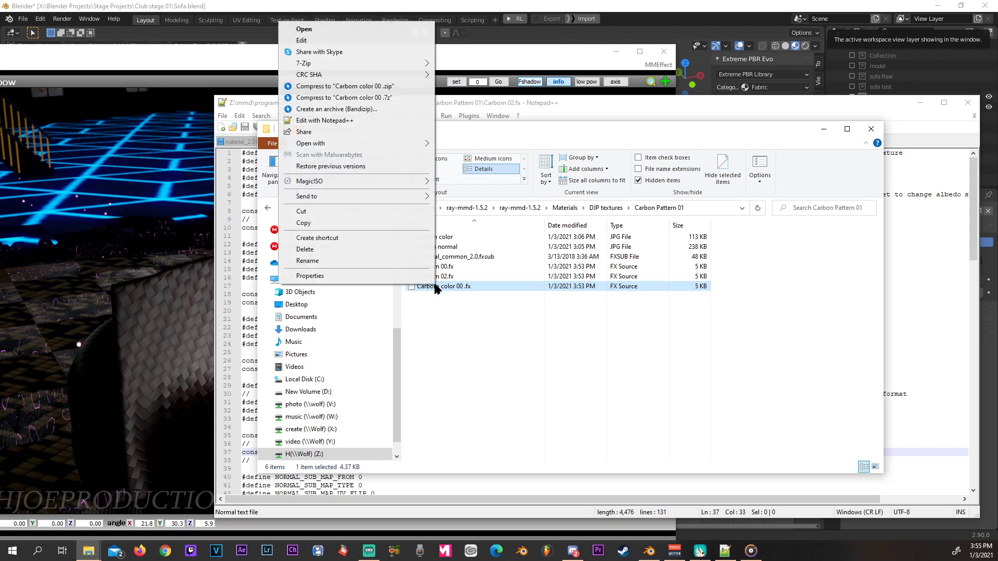
click(348, 124)
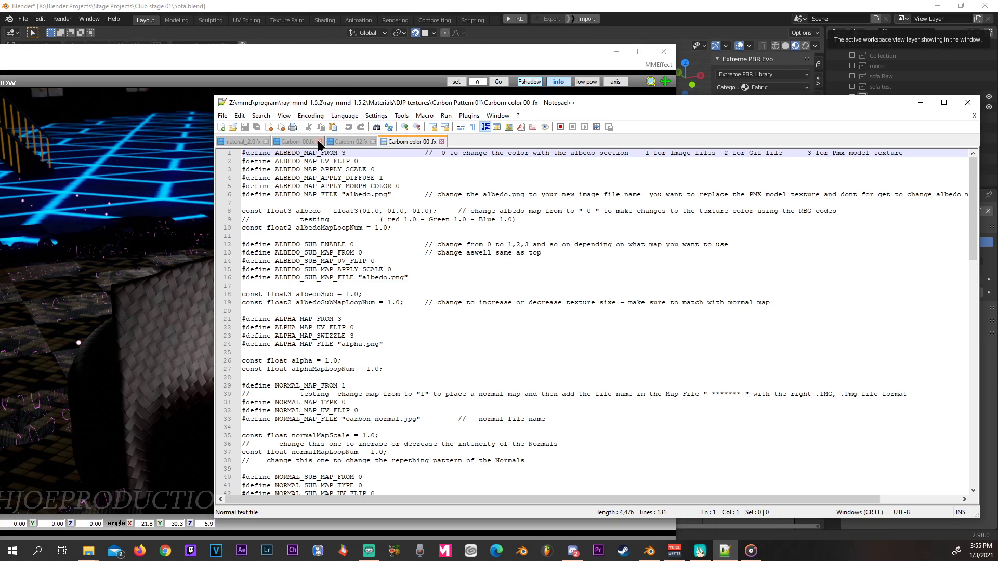
click(319, 141)
click(319, 141)
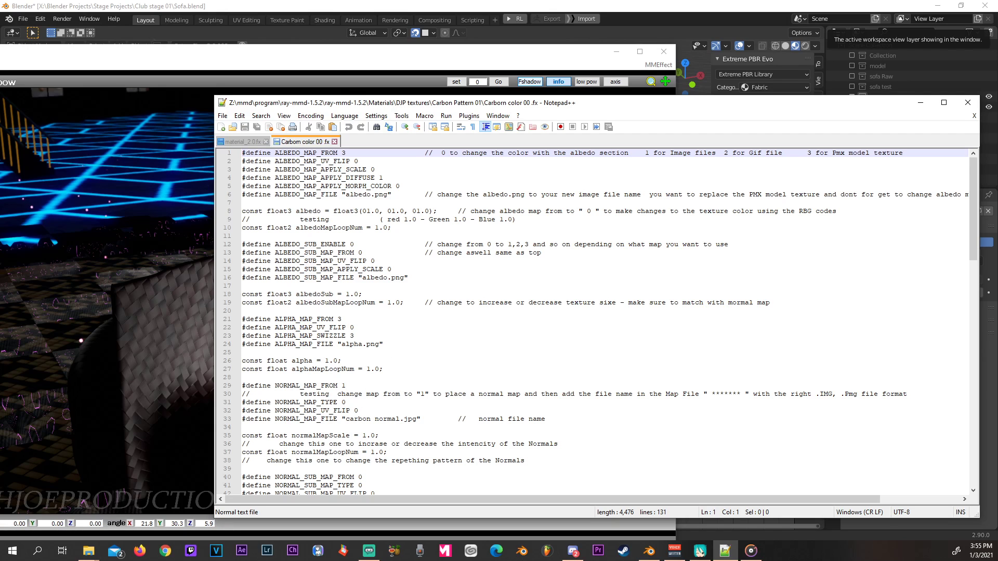
Assign Carborn color 00 .fx to Sofa 01.pmx in MMD's MaterialMap and move the mapping dialog off the sofa.
key(alt+Tab)
drag(0, 327, 435, 267)
click(206, 441)
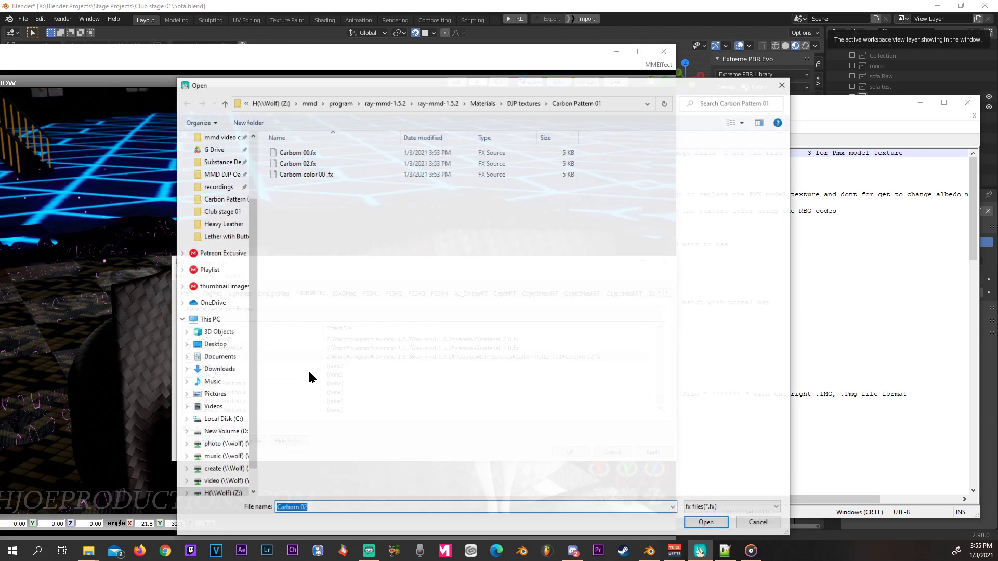
click(298, 175)
double_click(297, 176)
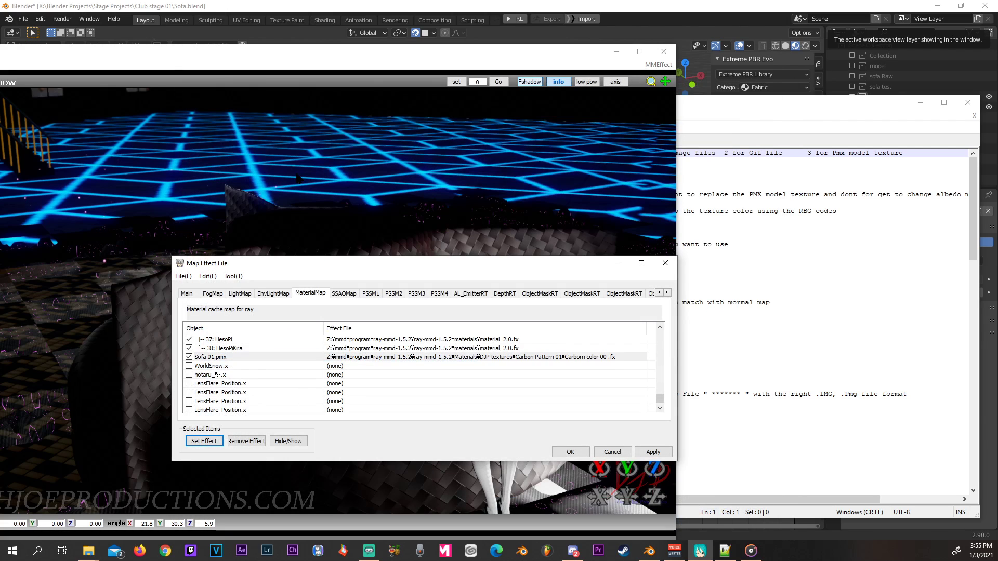
drag(417, 270, 0, 229)
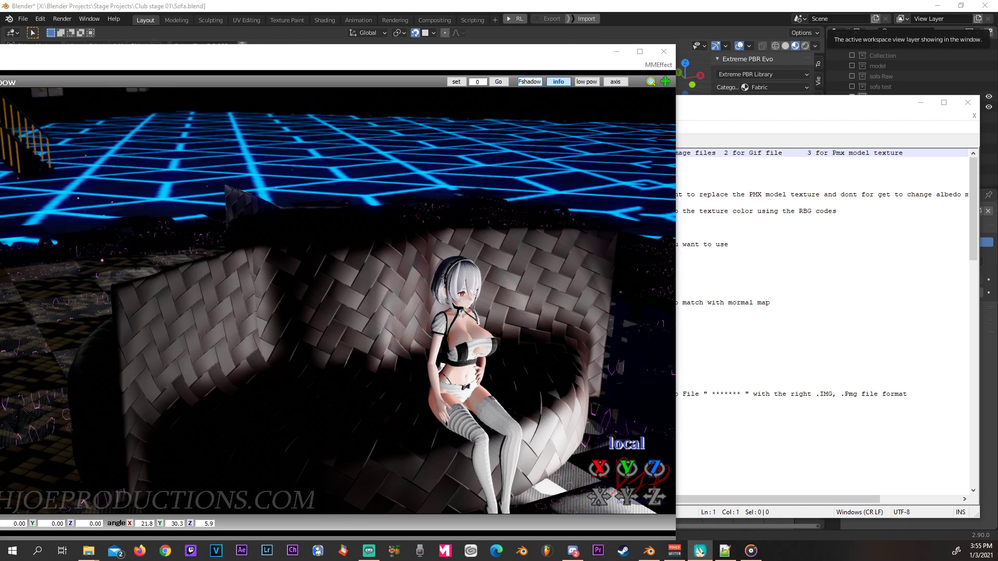
Copy the Carbon color image's file name in the Carbon Pattern 01 folder and display the files as extra large icons.
click(714, 108)
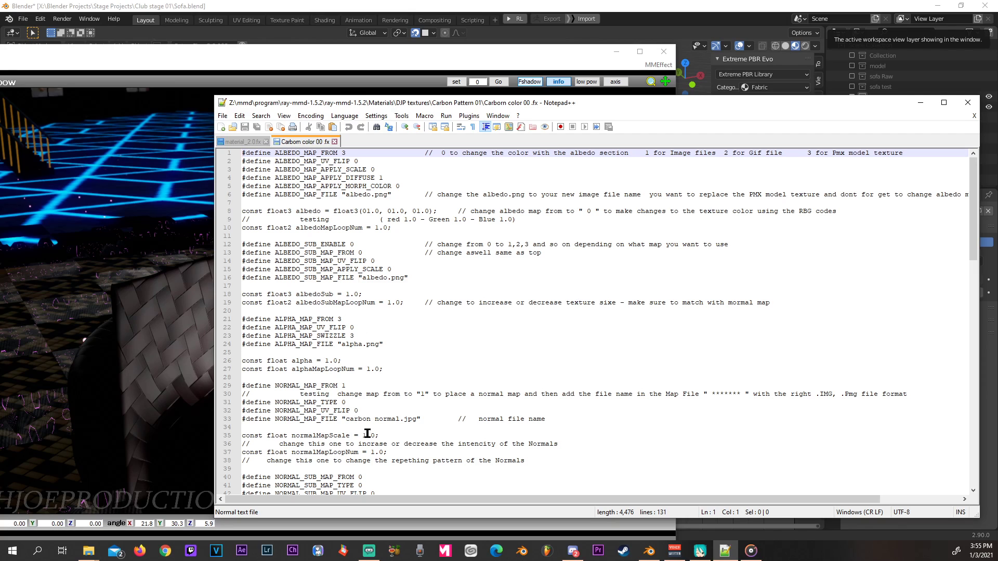
drag(415, 105, 430, 100)
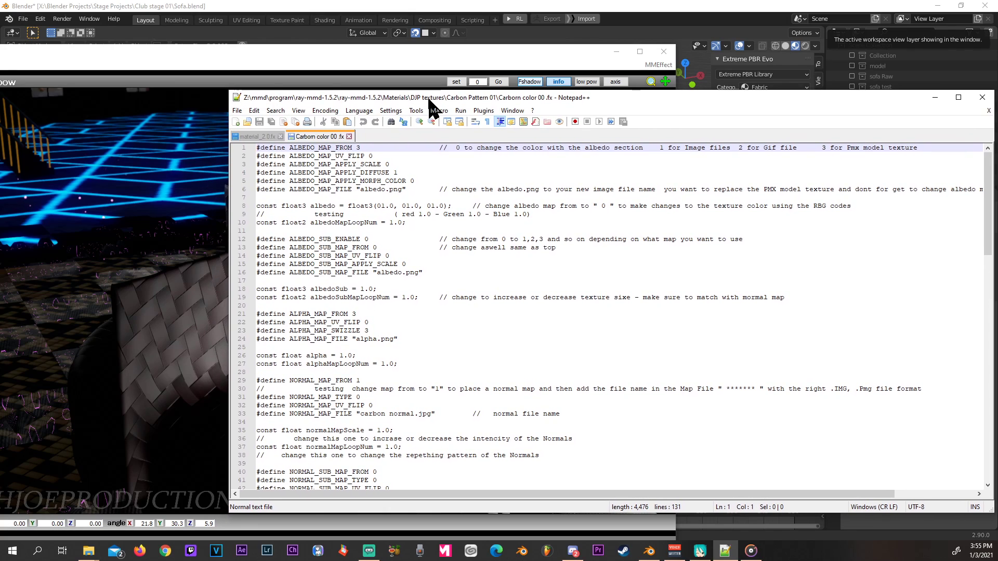
mouse_move(88, 553)
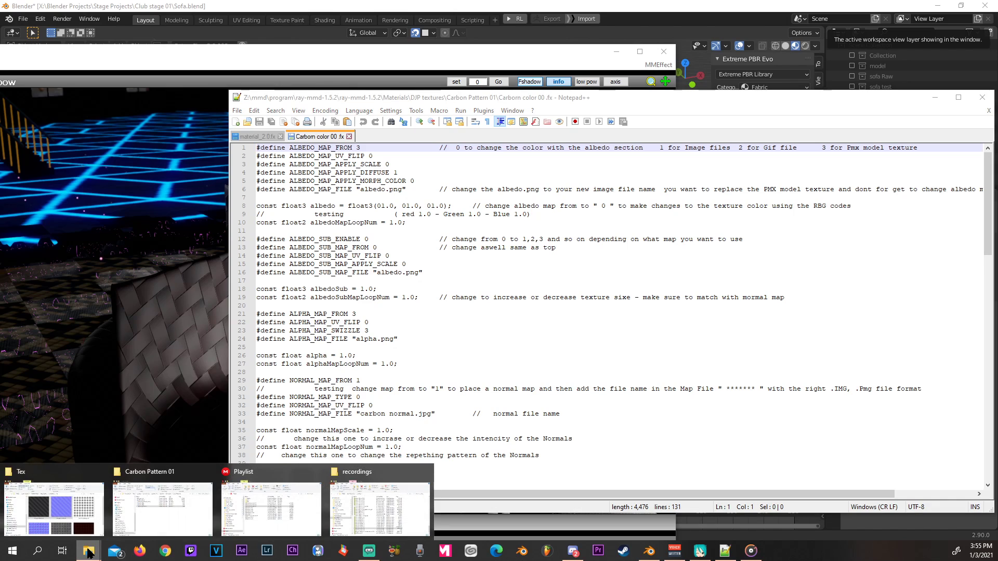
click(149, 511)
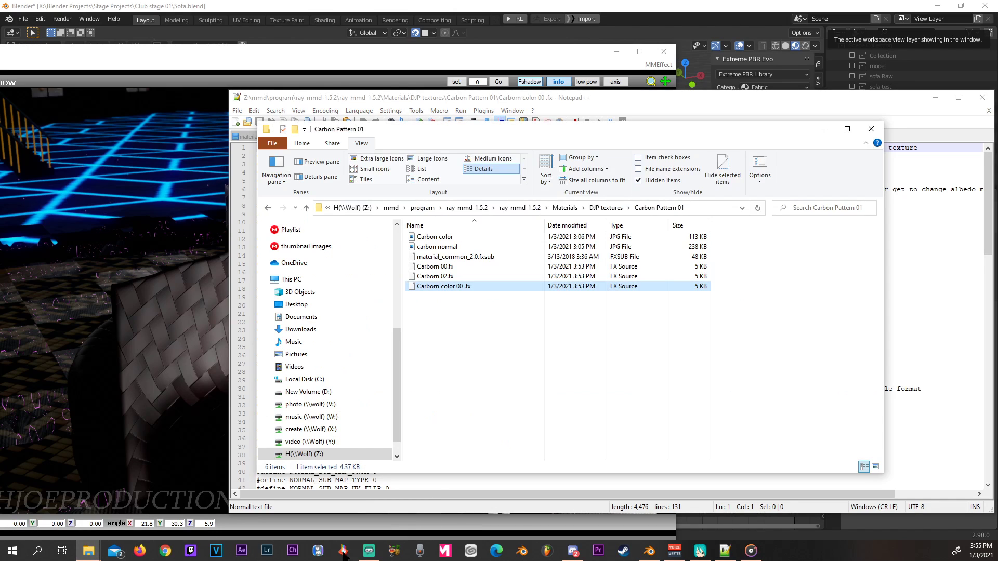
click(433, 238)
click(433, 238)
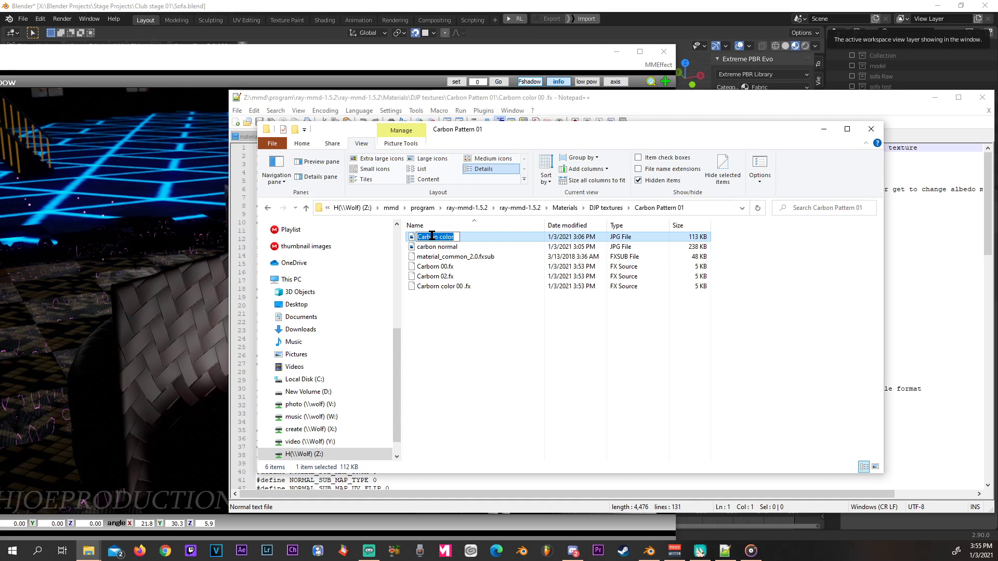
right_click(432, 237)
click(351, 266)
click(425, 306)
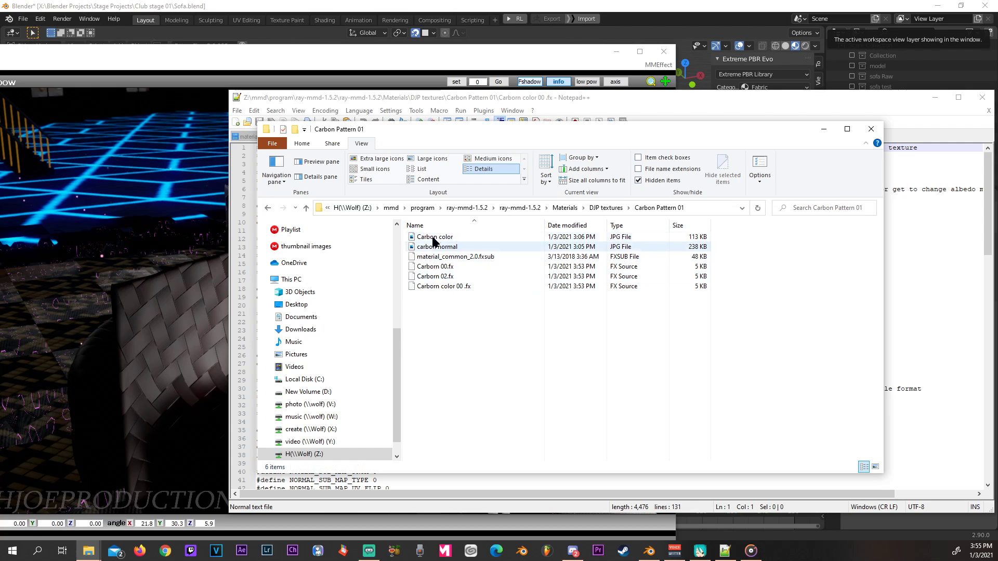
click(378, 159)
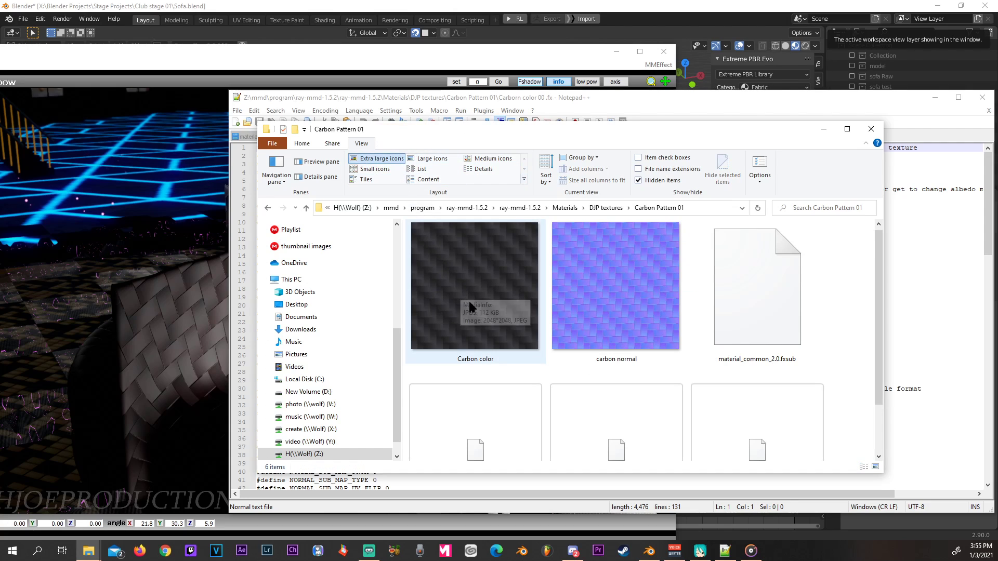
Compare the sofa's current material in MMD with the Carbon color image in the Carbon Pattern 01 folder.
click(178, 327)
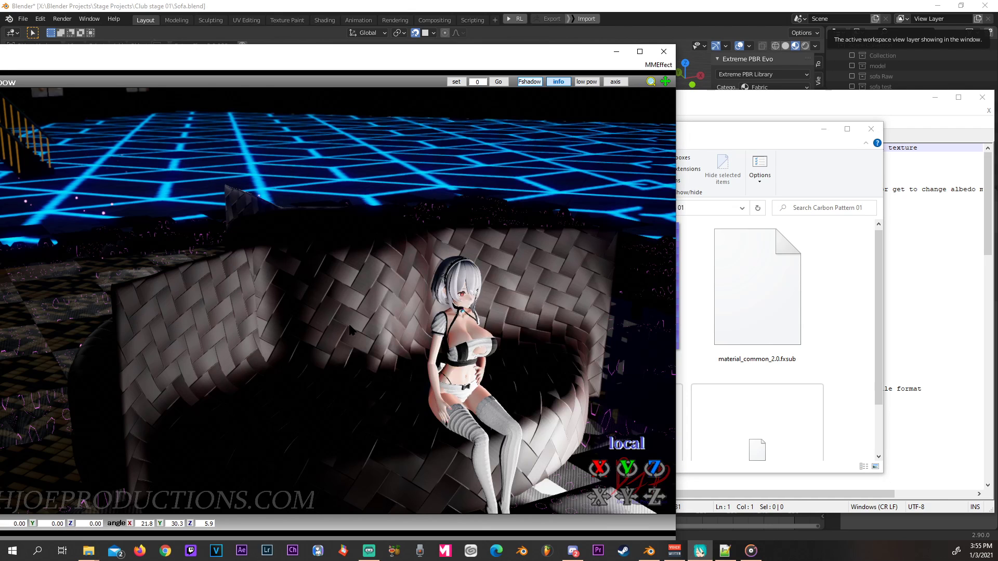
right_drag(365, 323, 729, 290)
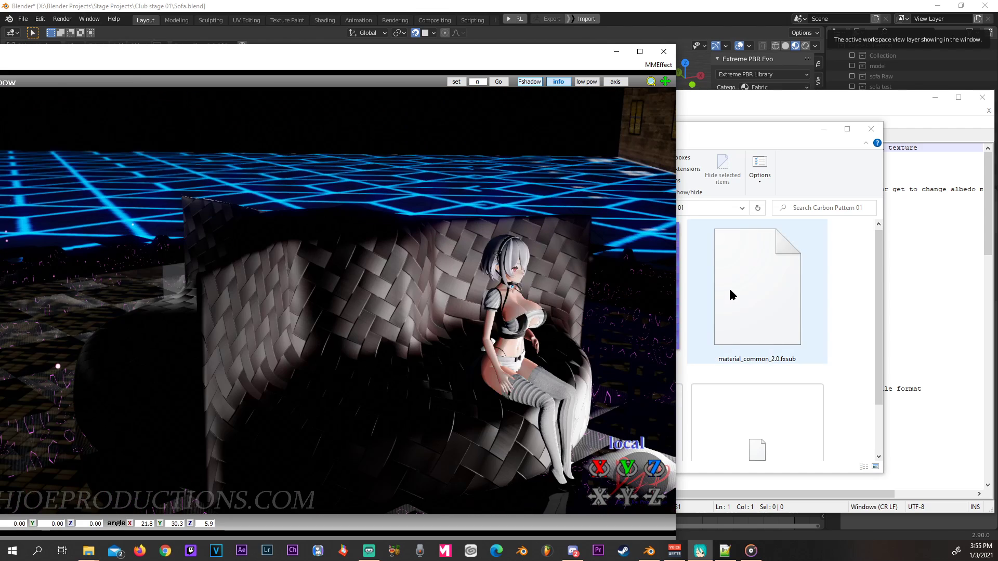
click(727, 140)
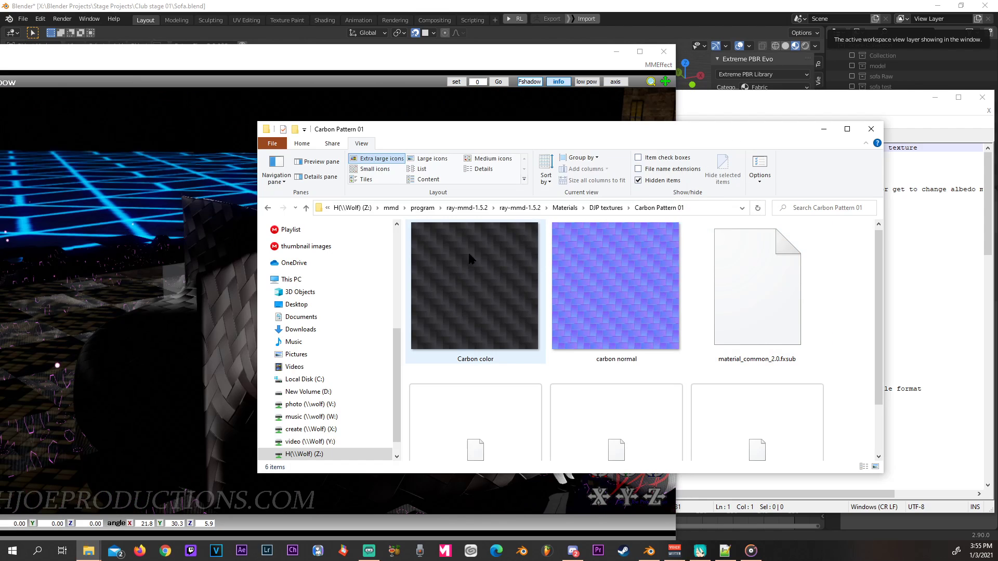
mouse_move(480, 268)
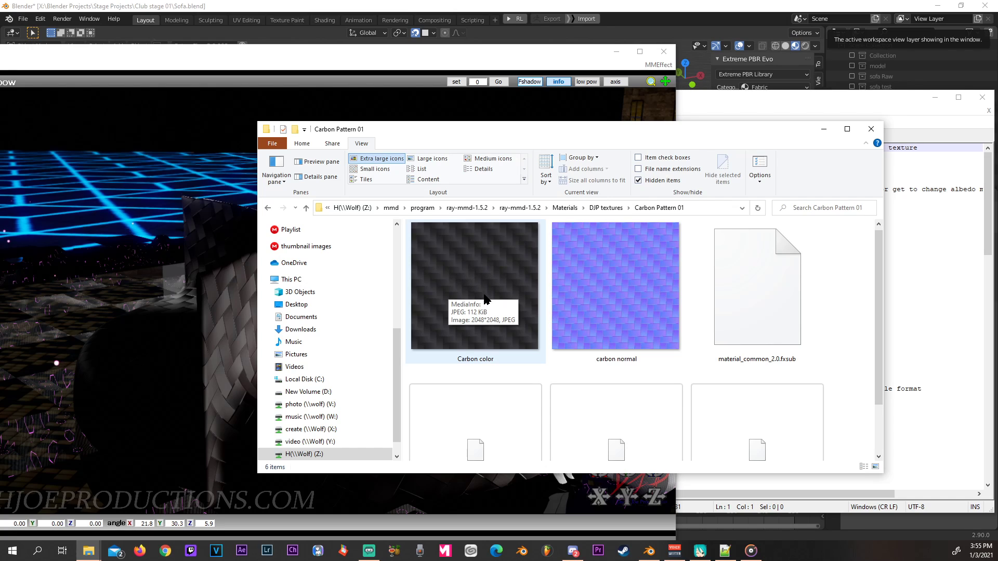
click(226, 327)
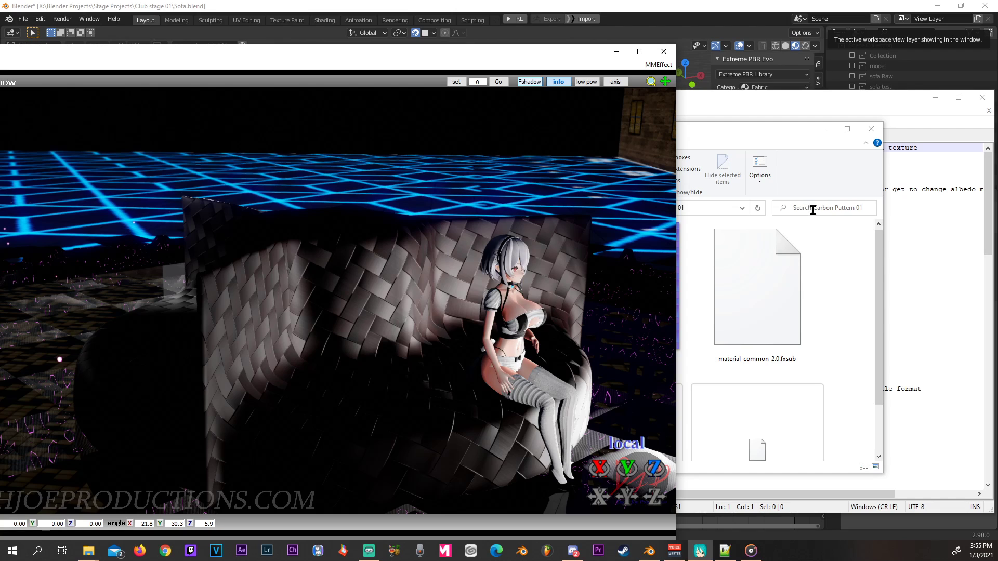
click(749, 141)
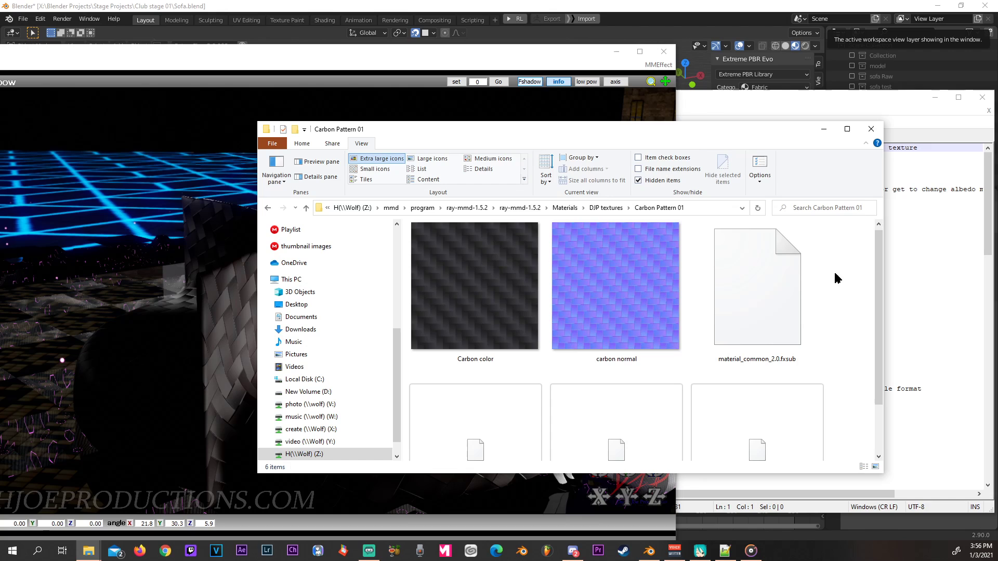
Switch to Notepad++ and set ALBEDO_MAP_FROM to 1 in Carborn color 00 .fx.
click(738, 93)
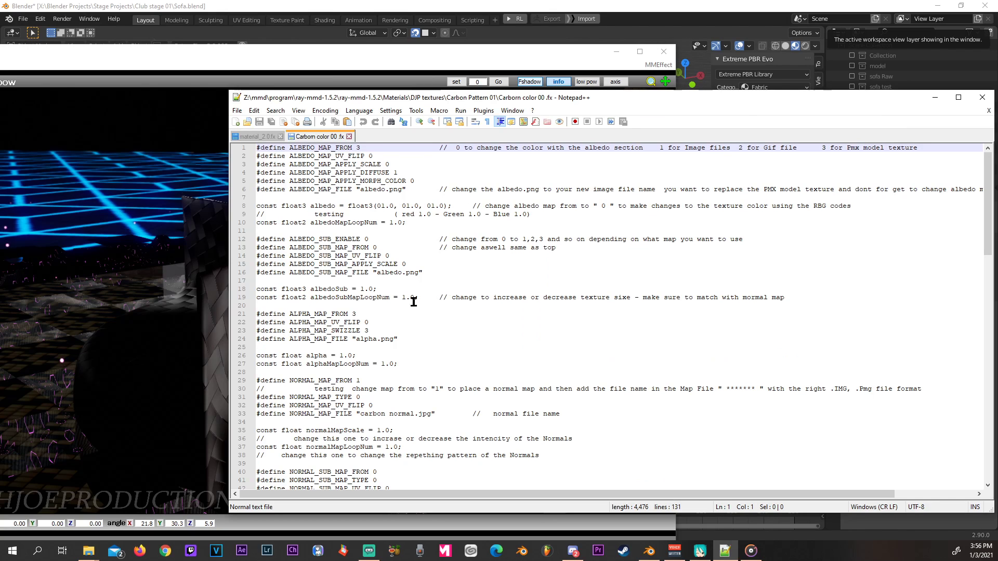
click(412, 326)
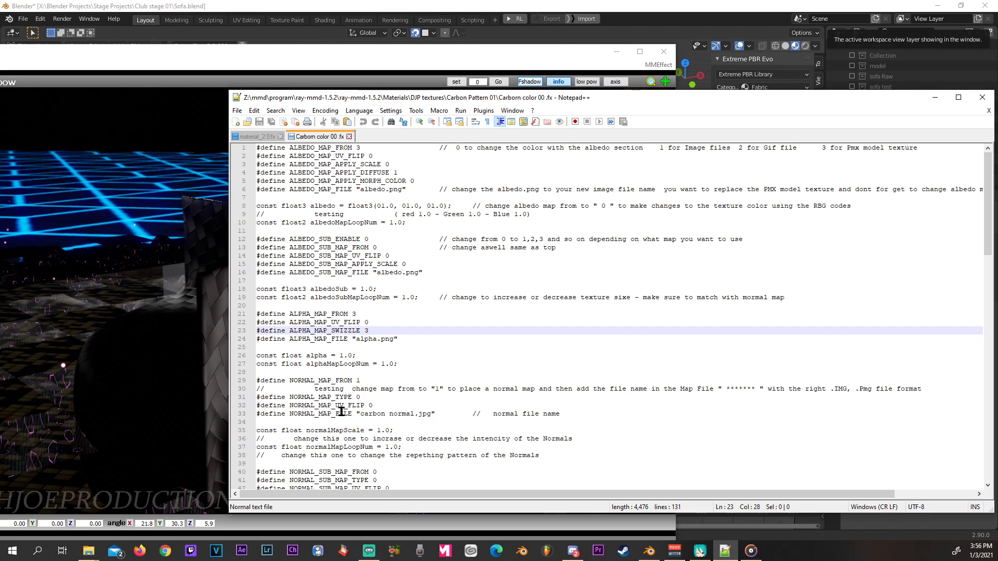
drag(289, 413, 436, 416)
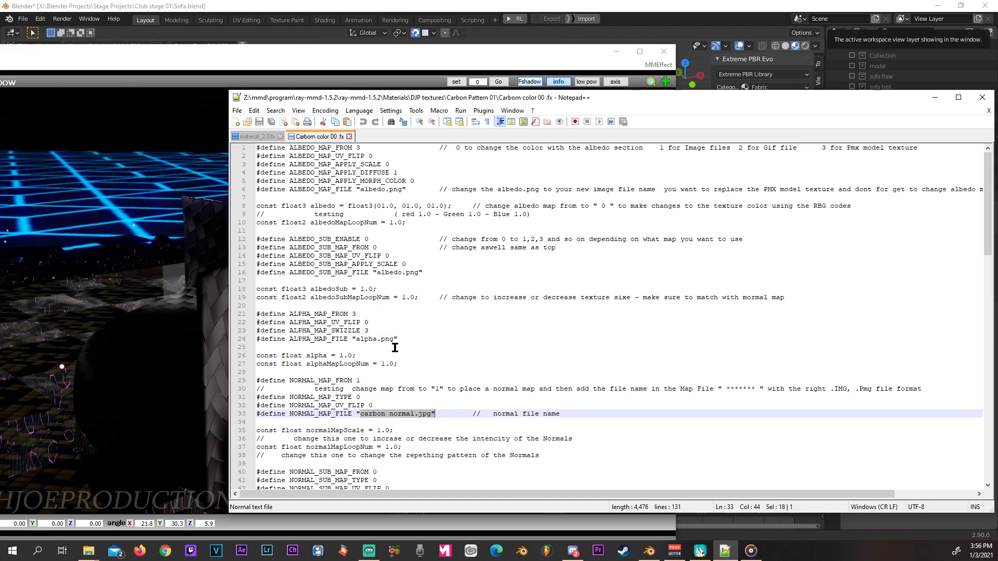
click(372, 148)
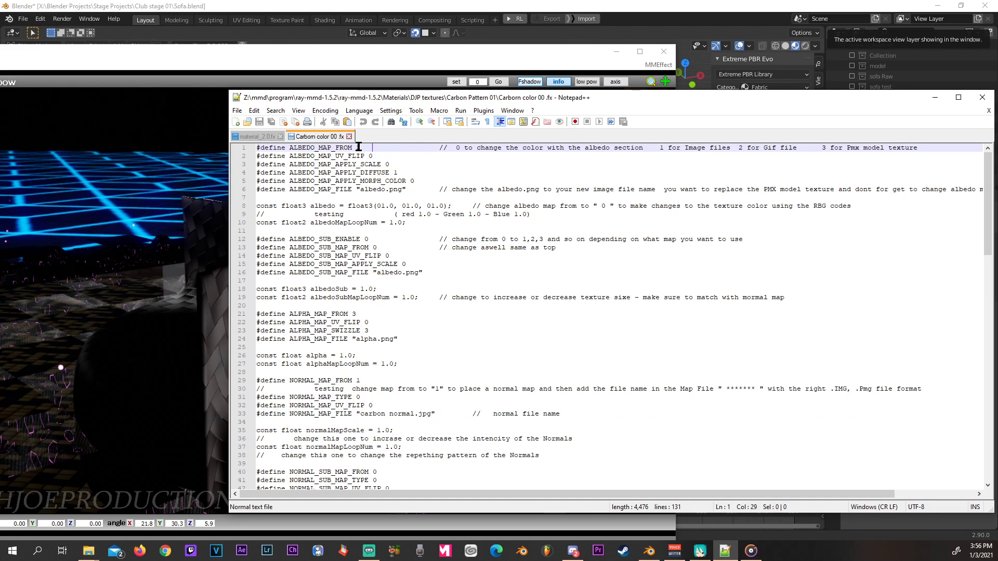
key(BackSpace)
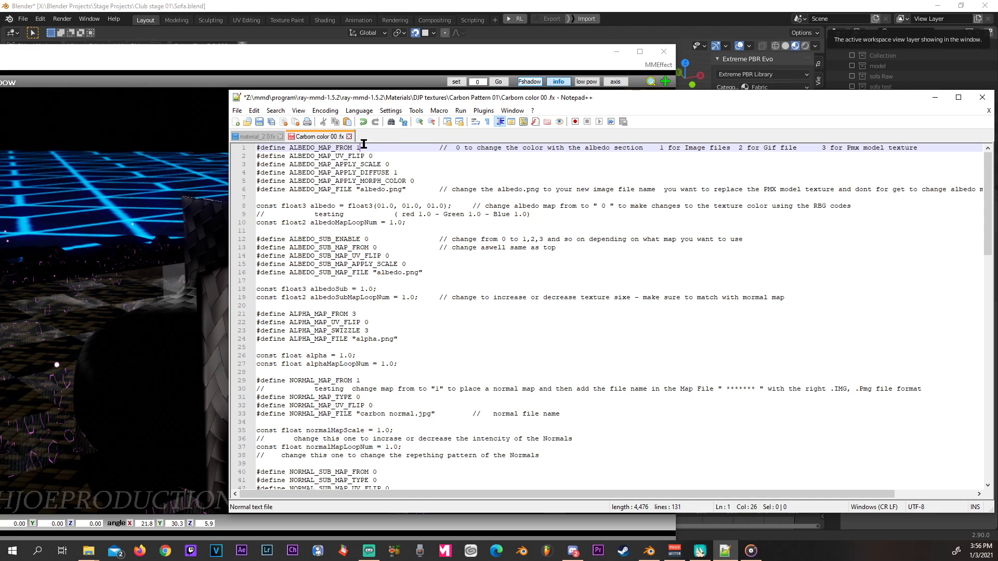
drag(356, 191, 403, 193)
click(401, 190)
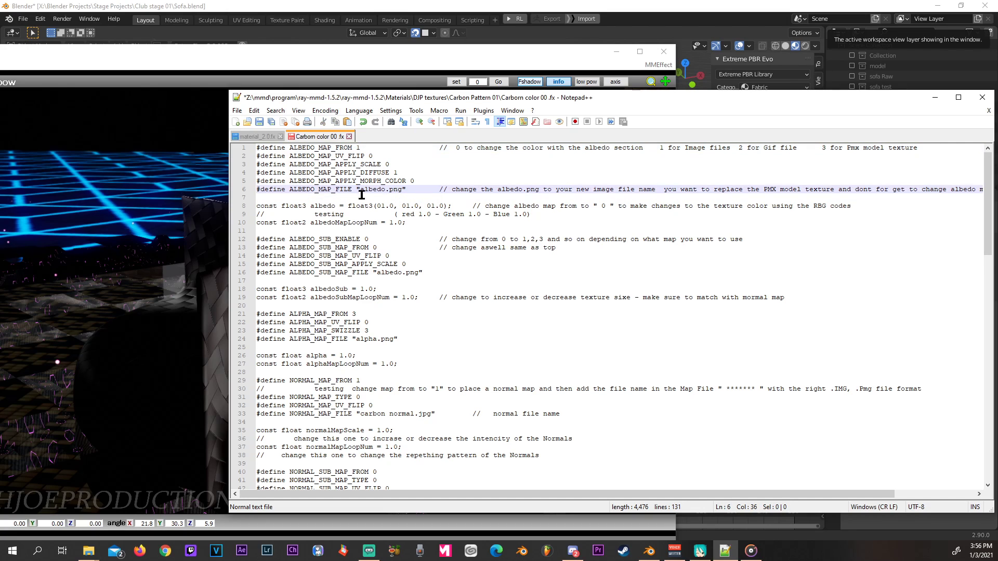
Set both ALBEDO_SUB_ENABLE and ALBEDO_SUB_MAP_FROM to 1.
click(379, 239)
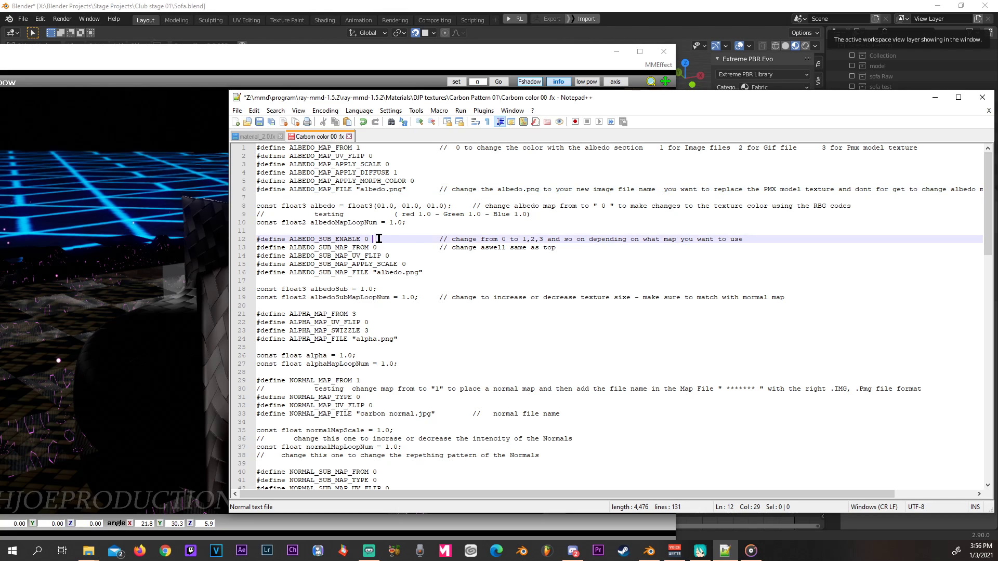
key(BackSpace)
key(BackSpace)
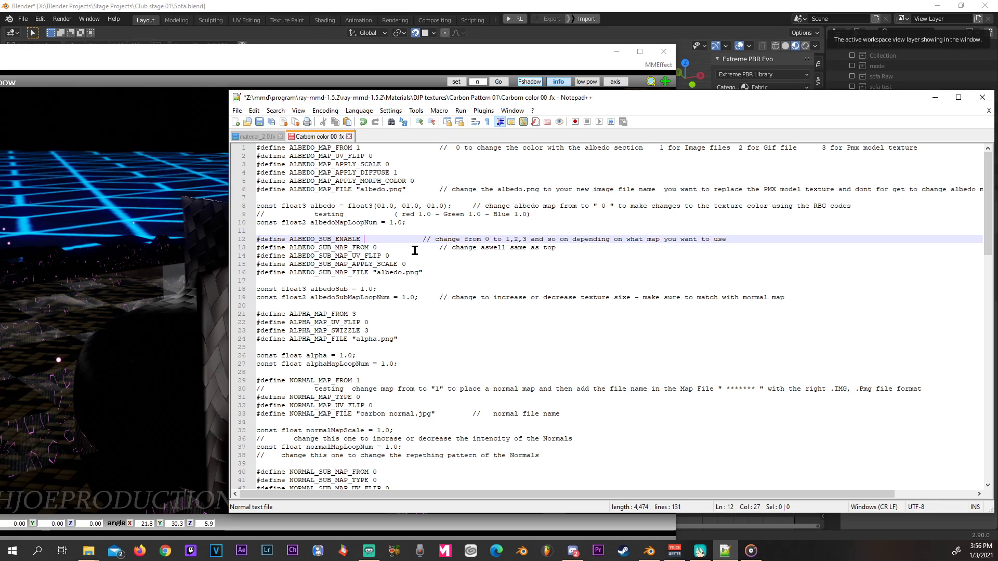
text(1)
click(379, 248)
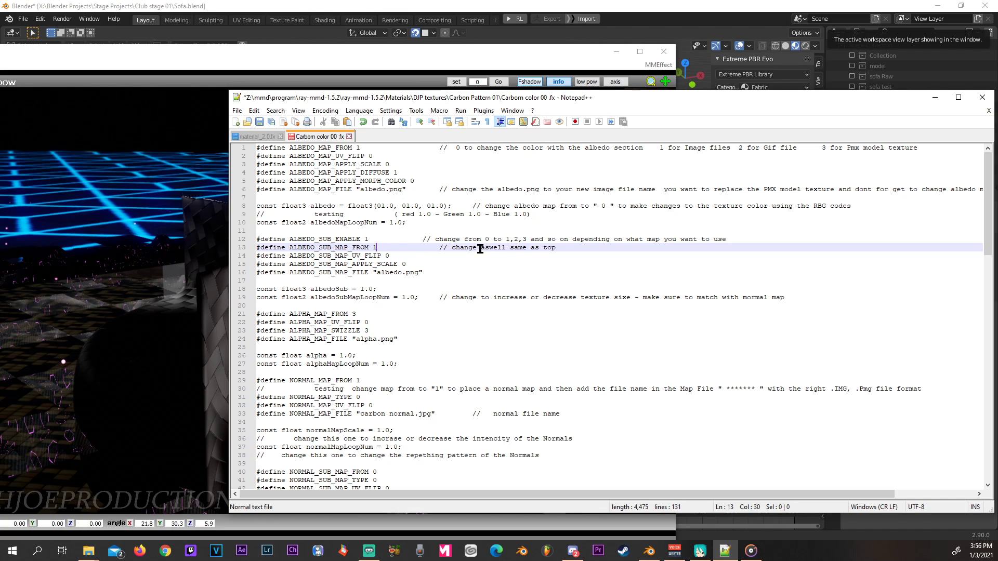
drag(480, 248, 562, 249)
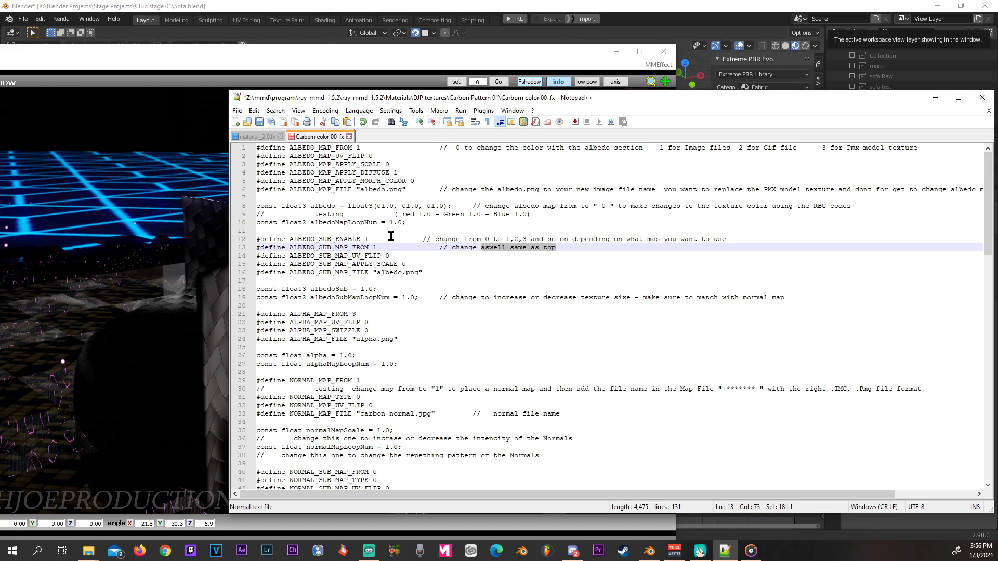
drag(376, 248, 363, 234)
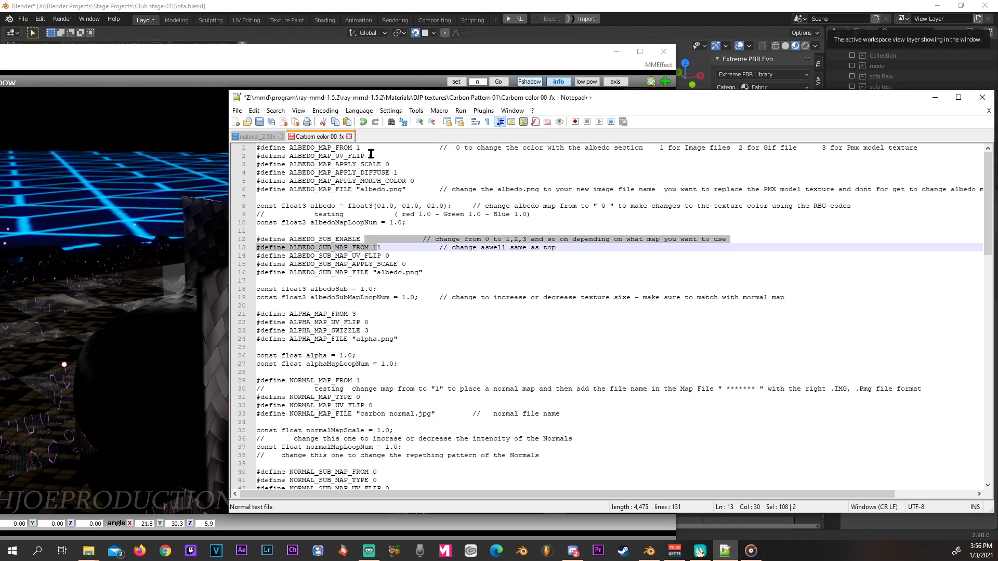
drag(372, 150, 347, 149)
click(383, 204)
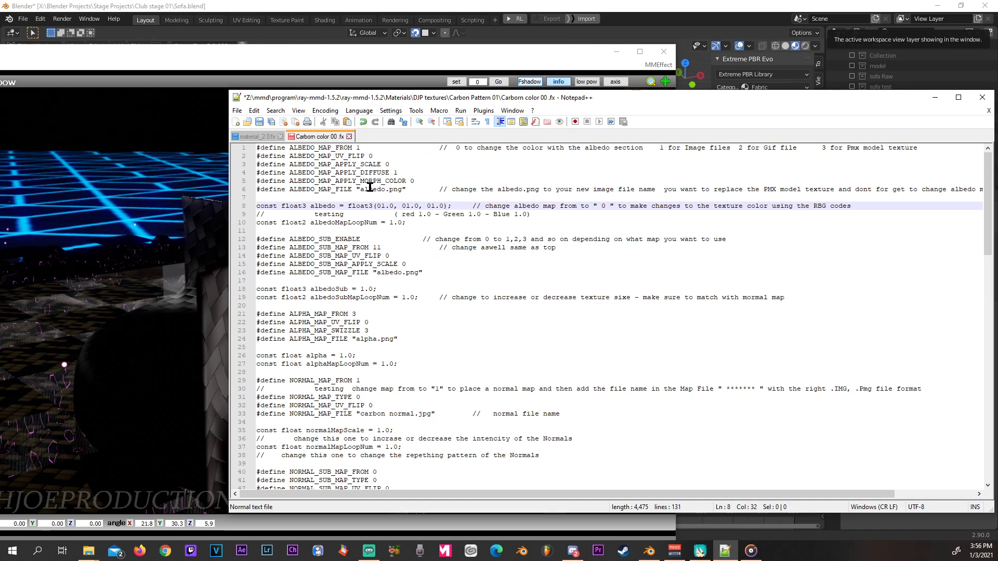
Replace the ALBEDO_MAP_FILE image name with "Carbon color.jpg".
click(369, 187)
drag(360, 189, 401, 190)
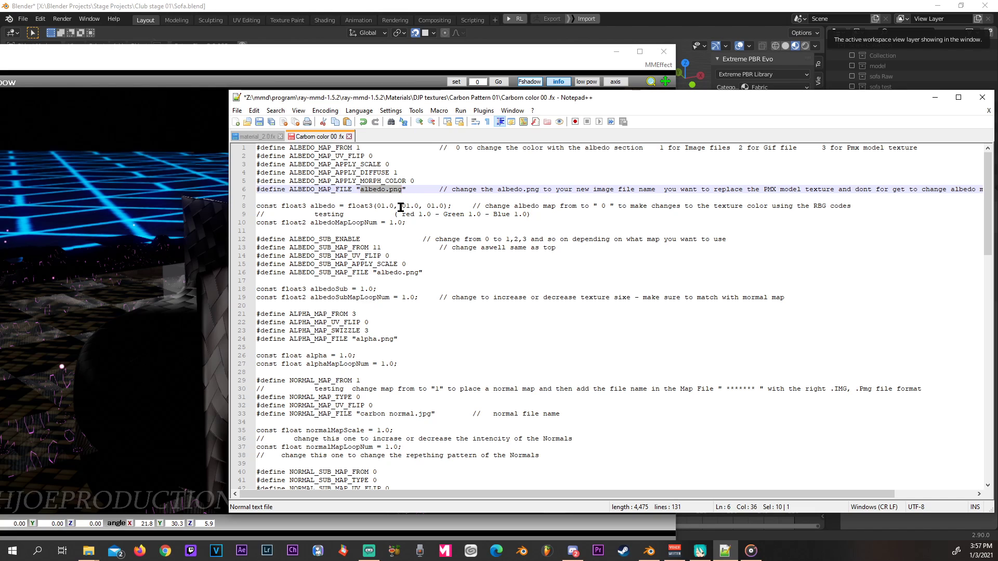
text(Carbon color)
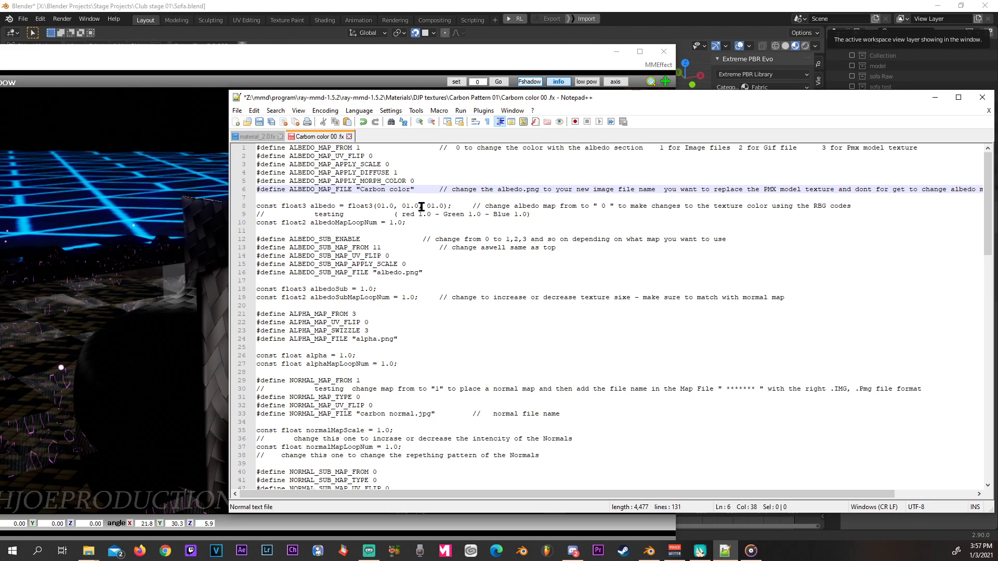
text(.)
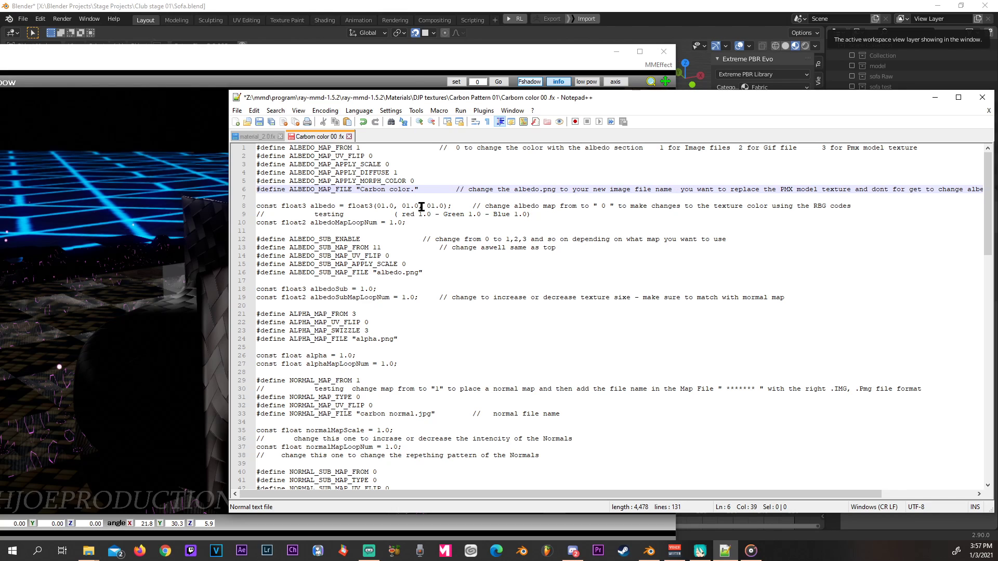
text(jpg)
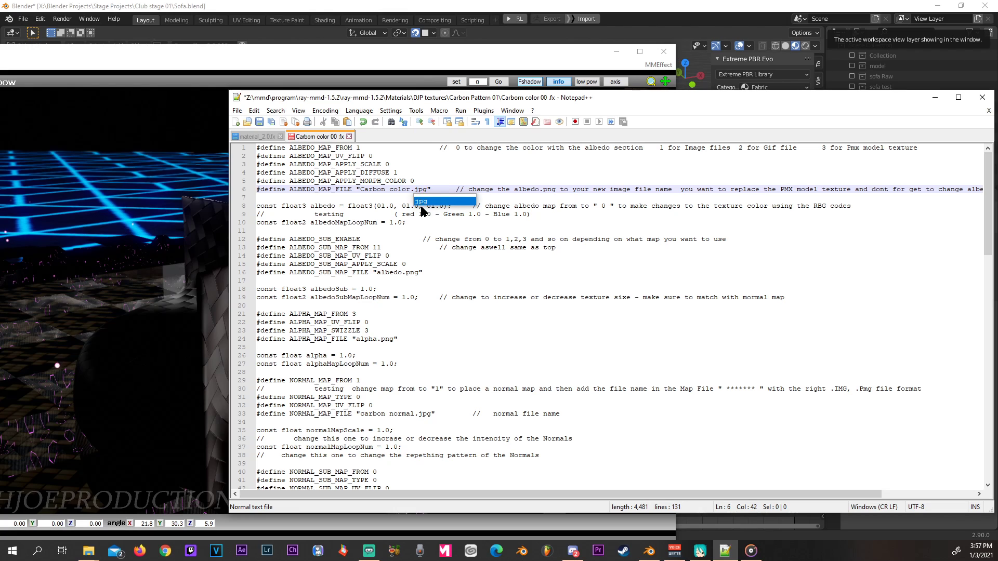
Replace the ALBEDO_SUB_MAP_FILE image name with "Carbon color.jpg".
click(393, 274)
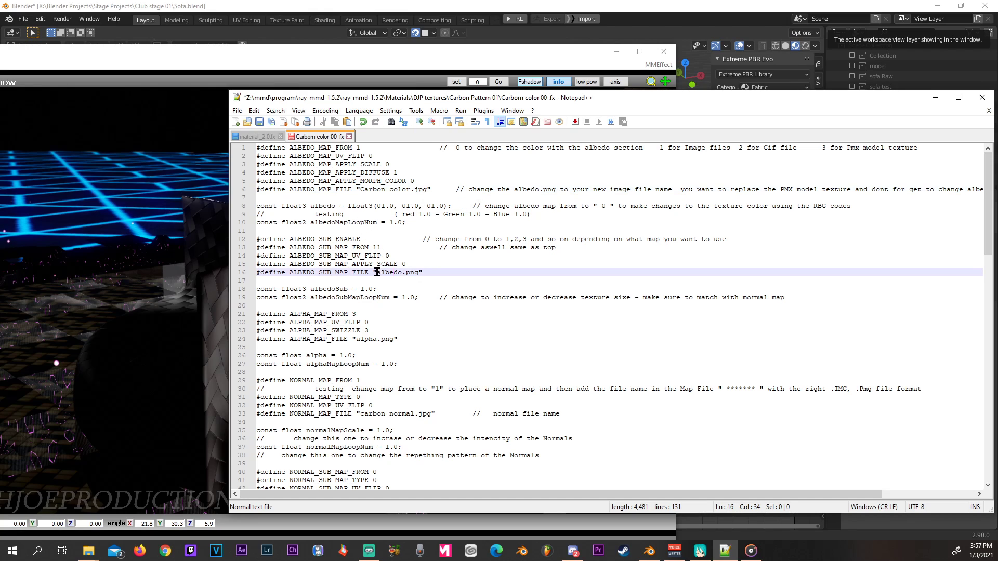
drag(376, 272, 418, 273)
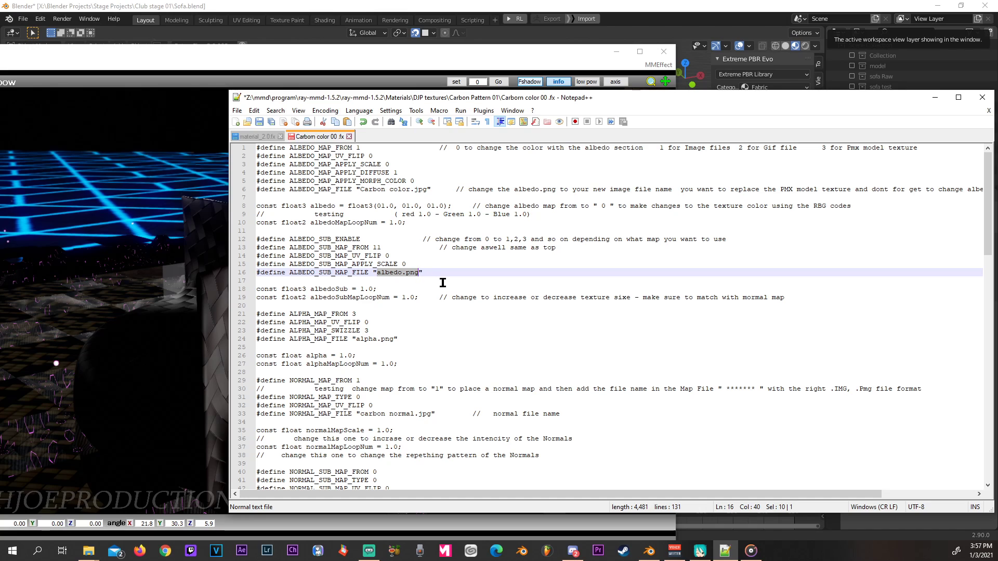
text(Carbon color)
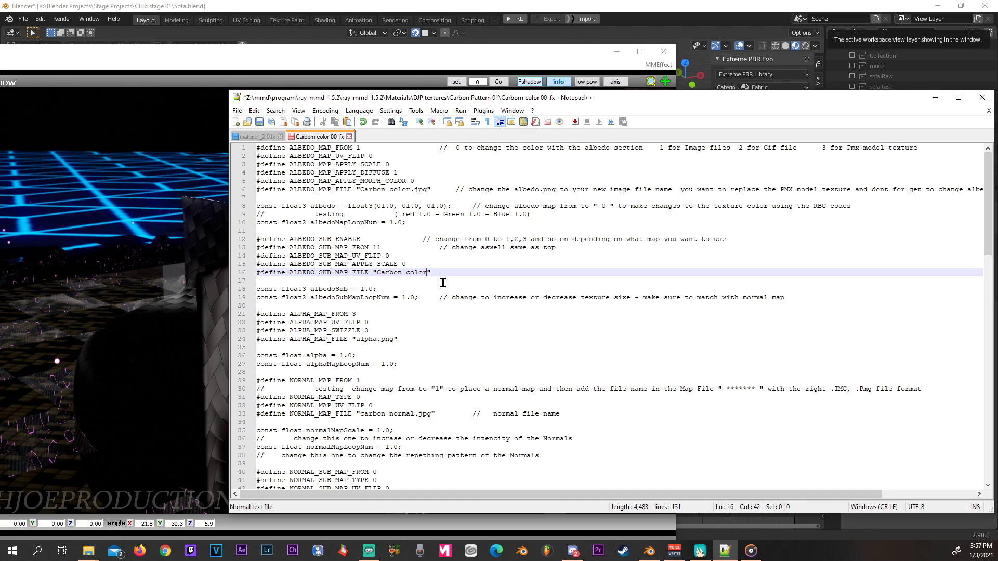
text(.)
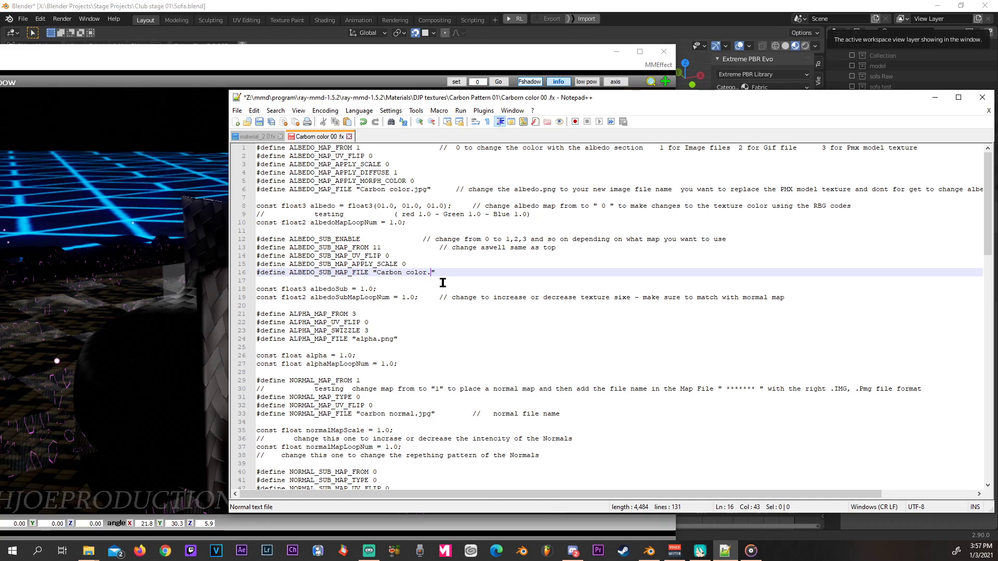
text(jpg)
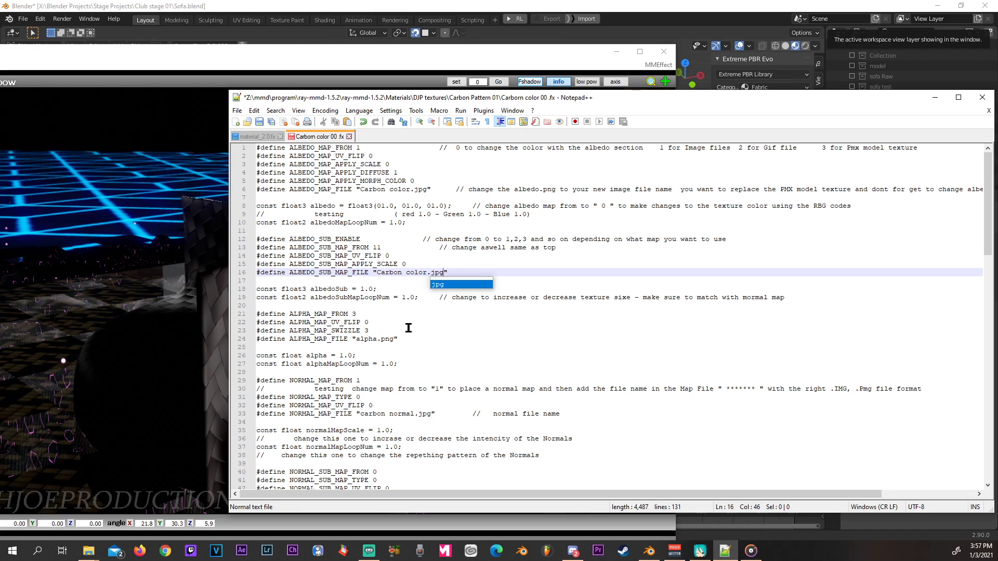
Enter the missing 1 for ALBEDO_SUB_ENABLE, correct ALBEDO_SUB_MAP_FROM to 1, and save the file.
click(372, 239)
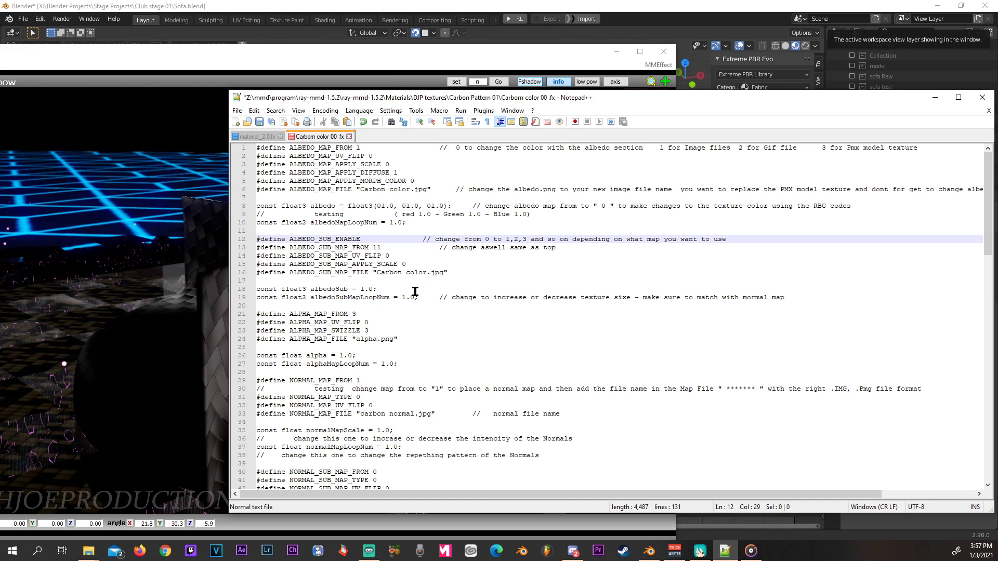
click(364, 240)
text(1)
click(387, 248)
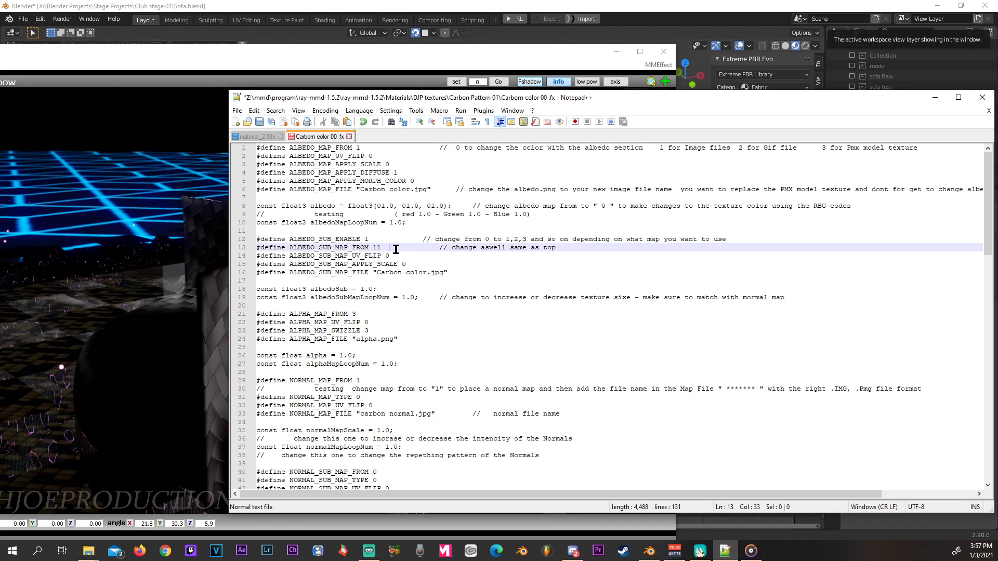
key(BackSpace)
click(259, 122)
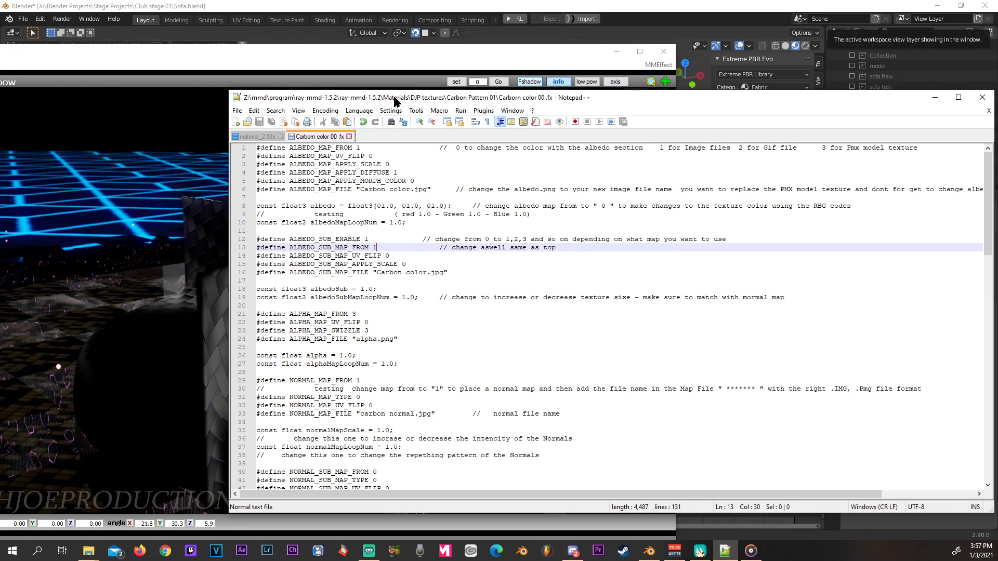
Move the Notepad++ window off the sofa and minimize the Carbon Pattern 01 folder window.
drag(396, 101, 533, 103)
click(333, 131)
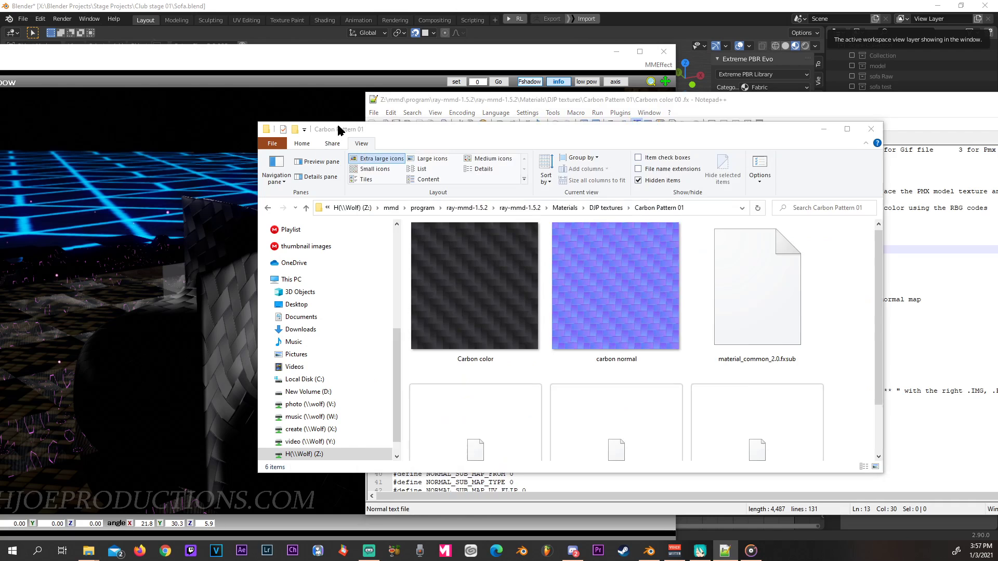
click(823, 130)
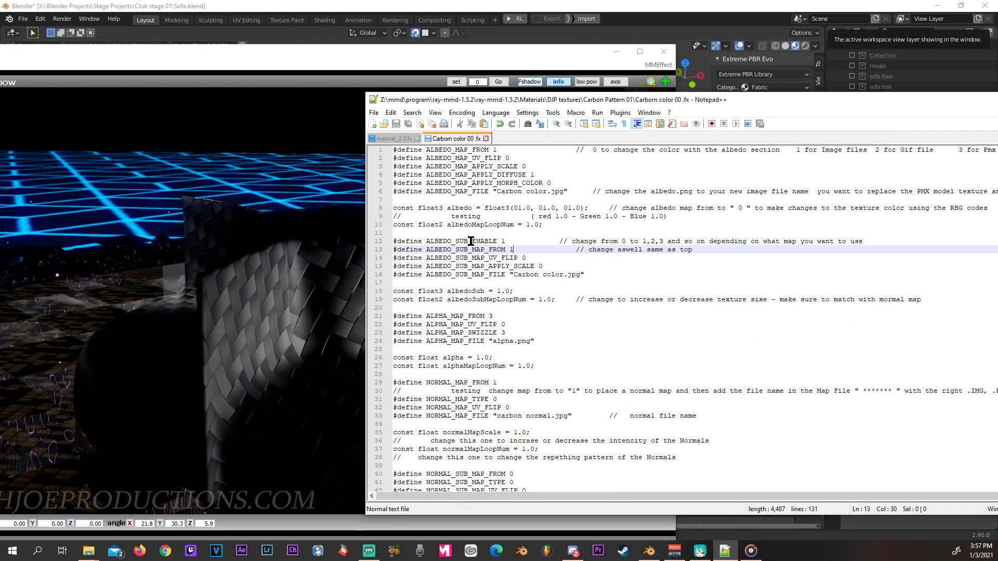
Examine the carbon color texture on the sofa in MMD from several angles, and return to Carborn color 00 .fx in Notepad++.
click(260, 295)
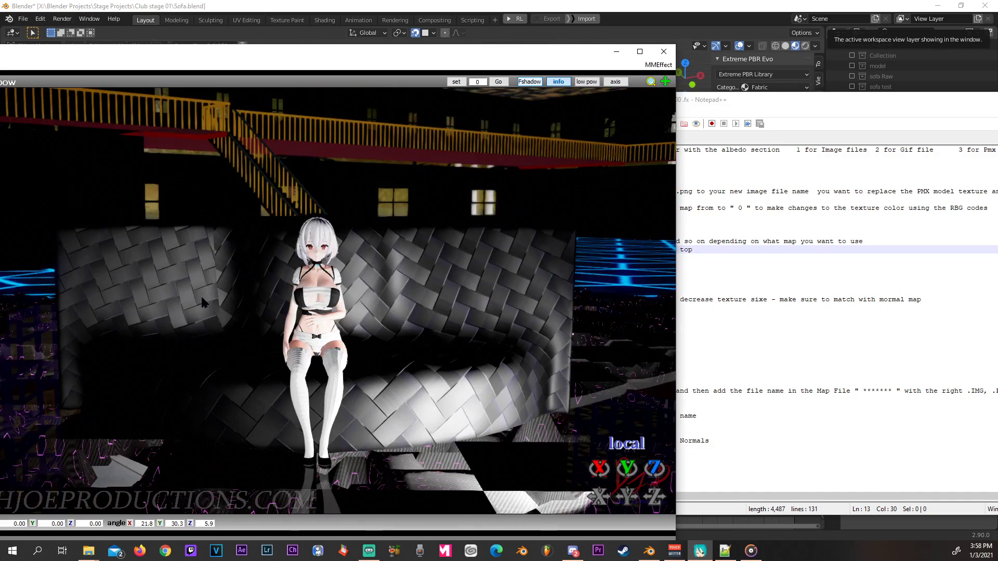
right_drag(200, 294, 185, 297)
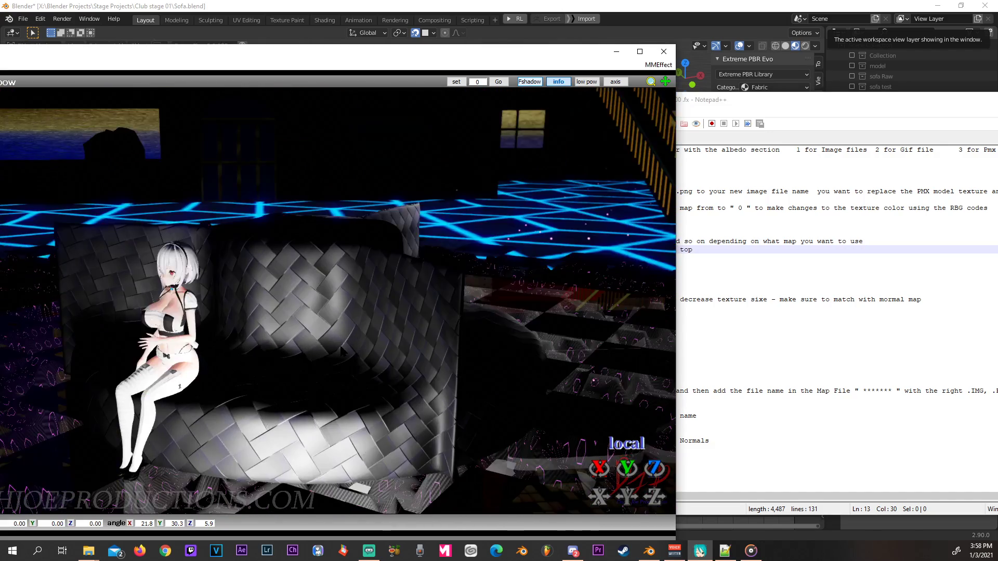
mouse_move(340, 348)
right_down()
mouse_move(357, 358)
mouse_move(358, 323)
mouse_move(322, 342)
right_up()
scroll(338, 300, up, 3)
scroll(358, 323, down, 2)
scroll(322, 341, down, 2)
click(730, 97)
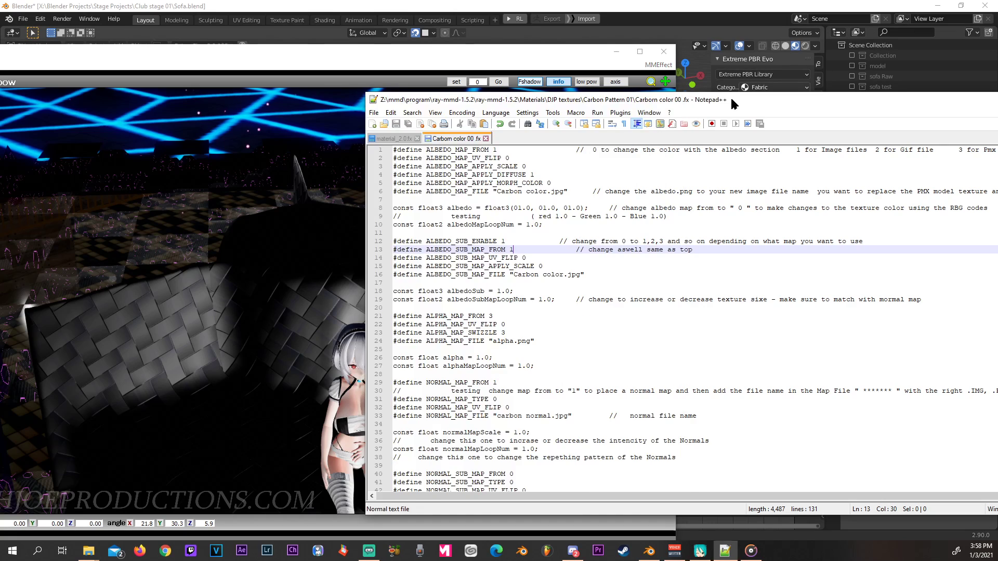
Set ALBEDO_SUB_ENABLE and ALBEDO_SUB_MAP_FROM to 0, saving the file after each change.
click(506, 242)
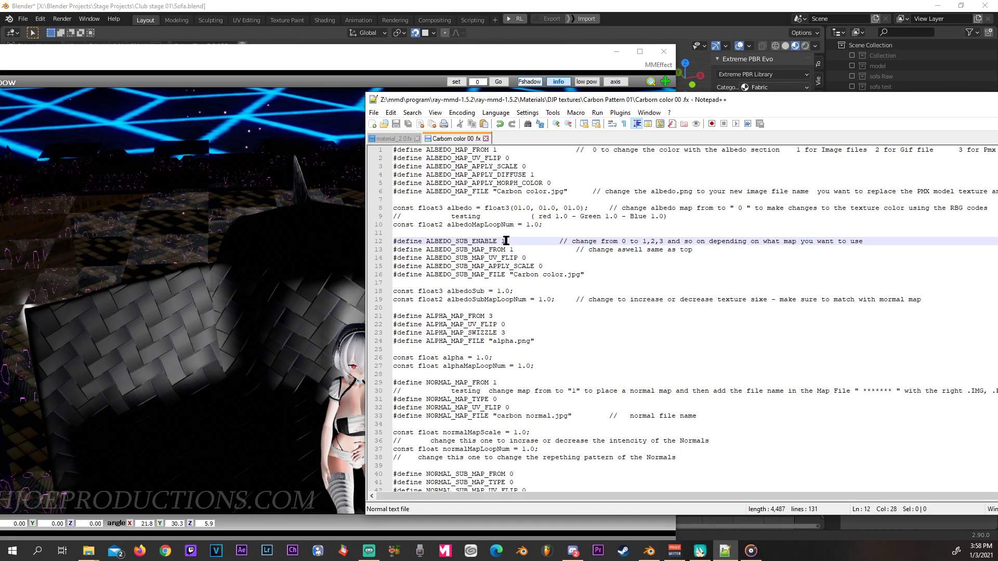
key(BackSpace)
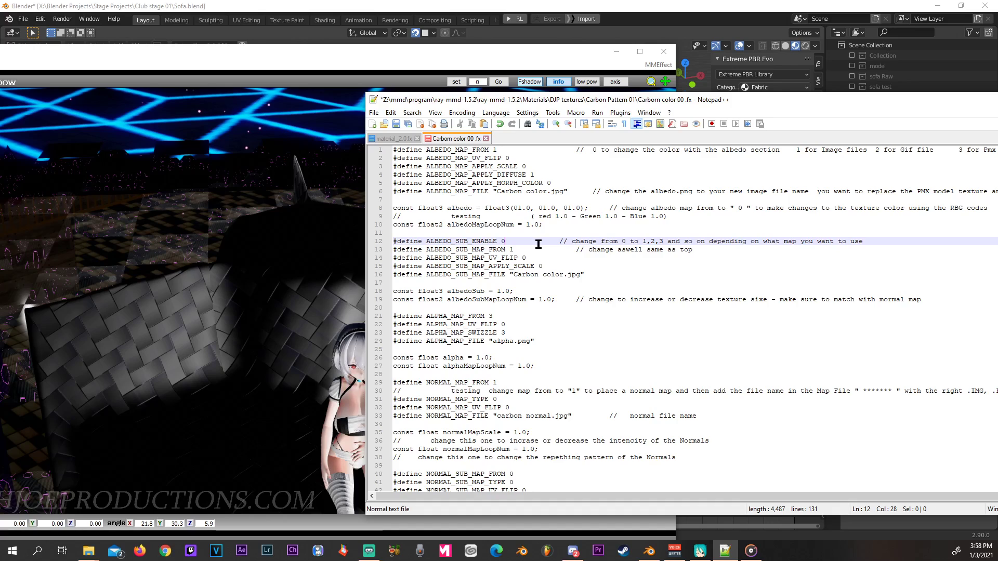
click(396, 124)
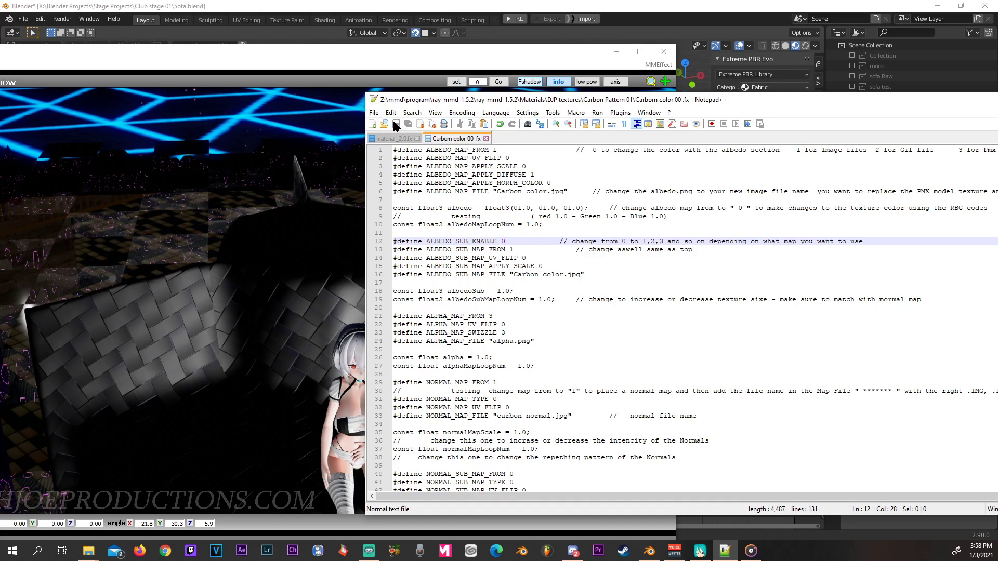
click(514, 249)
key(BackSpace)
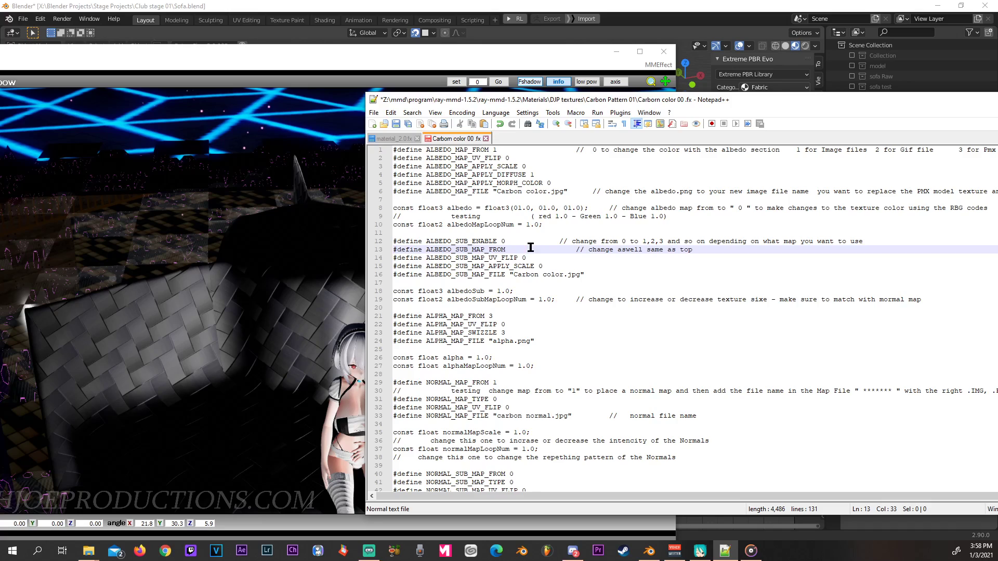
key(BackSpace)
click(396, 124)
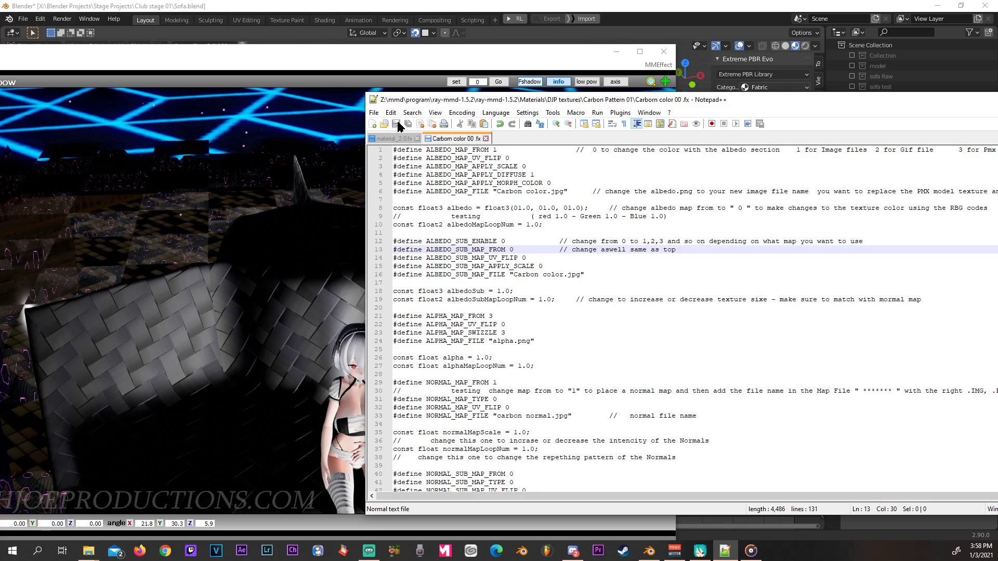
Switch to MMD and examine the sofa's carbon surface up close with the sub albedo map disabled.
scroll(283, 302, down, 3)
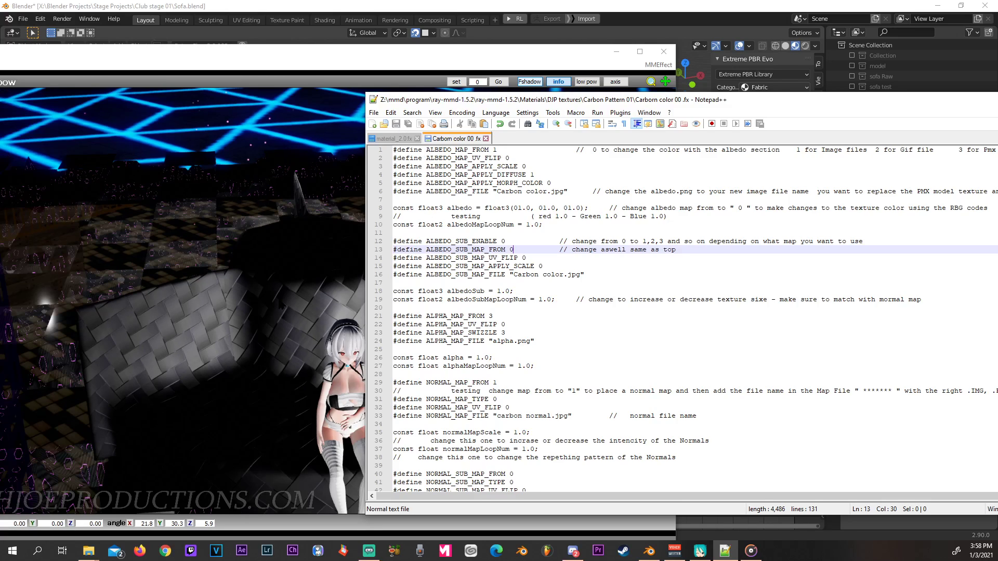
click(281, 299)
right_drag(300, 292, 330, 265)
scroll(333, 281, up, 3)
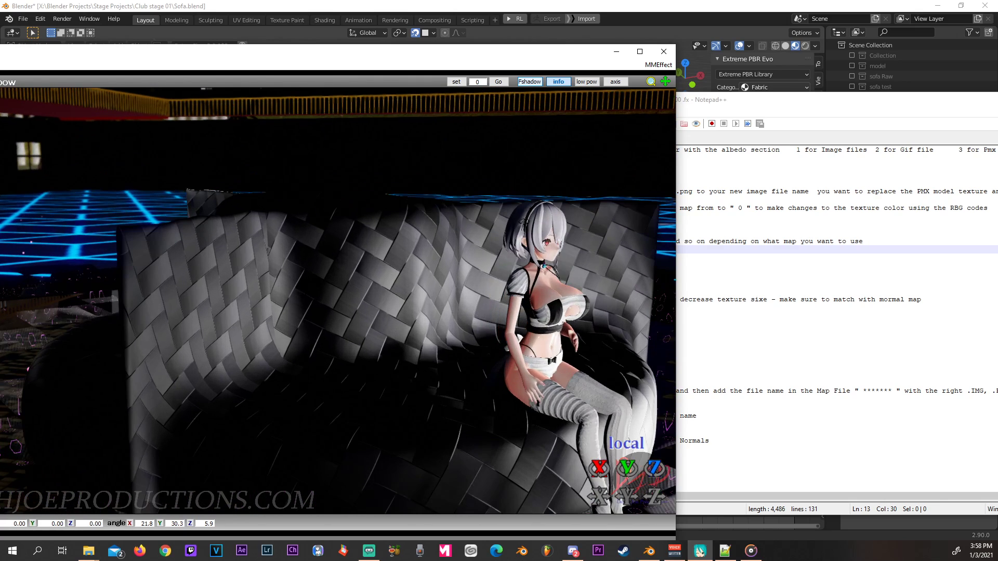
scroll(332, 281, up, 2)
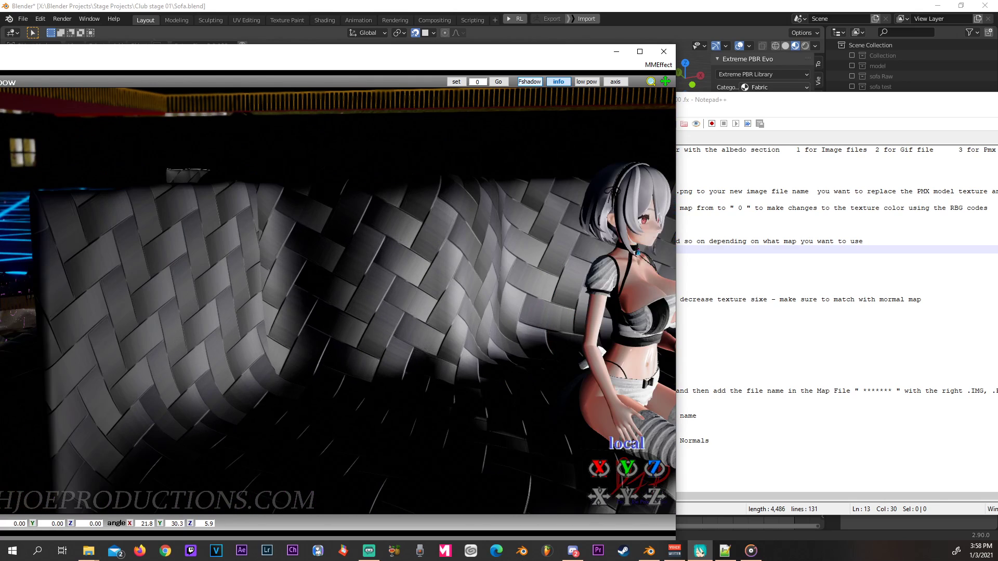
Return to Notepad++, set ALBEDO_SUB_ENABLE and ALBEDO_SUB_MAP_FROM back to 1, and save the file.
click(769, 103)
click(507, 241)
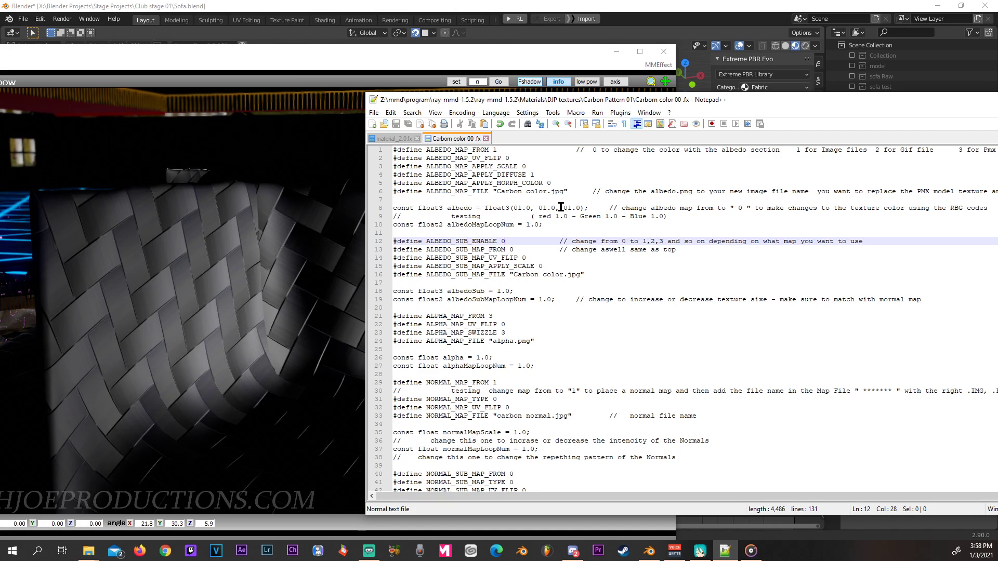
key(BackSpace)
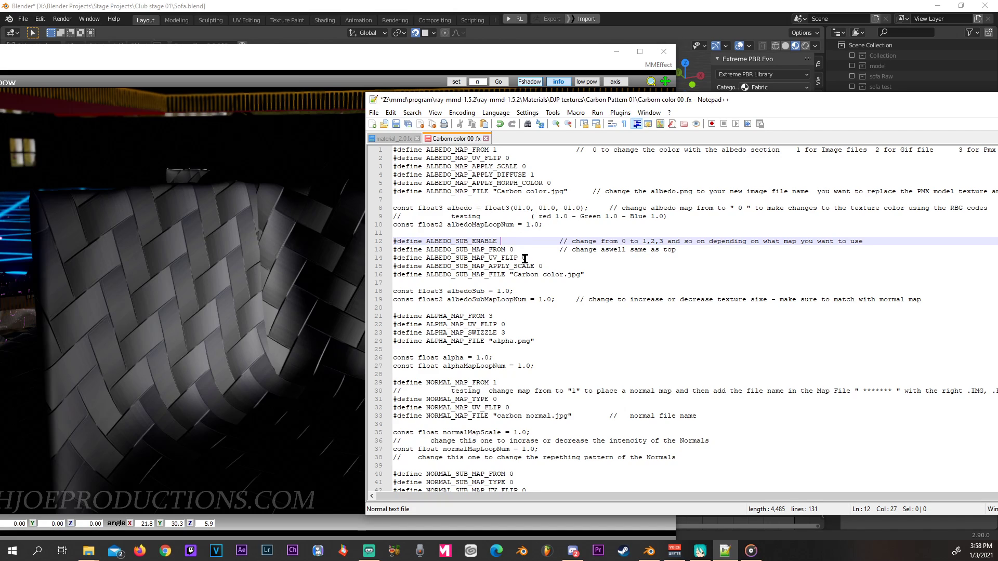
click(516, 249)
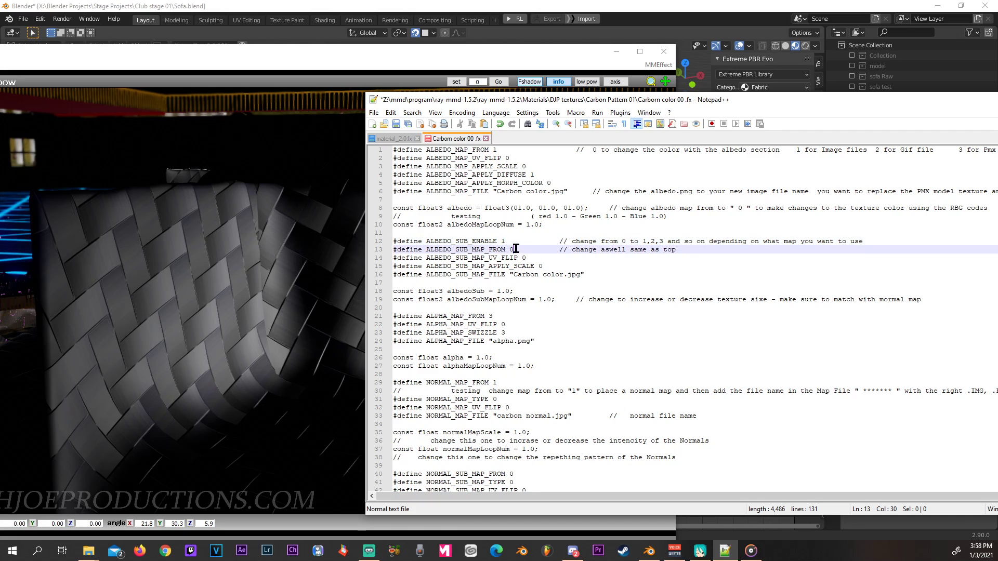
click(396, 124)
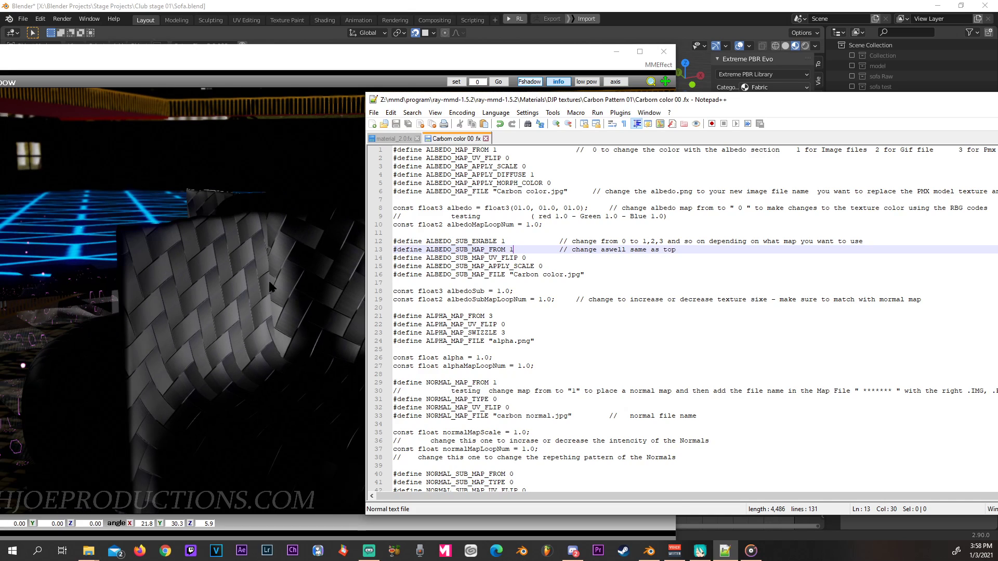
Check the sofa in MMD with the sub albedo map enabled, and return to Notepad++.
click(269, 279)
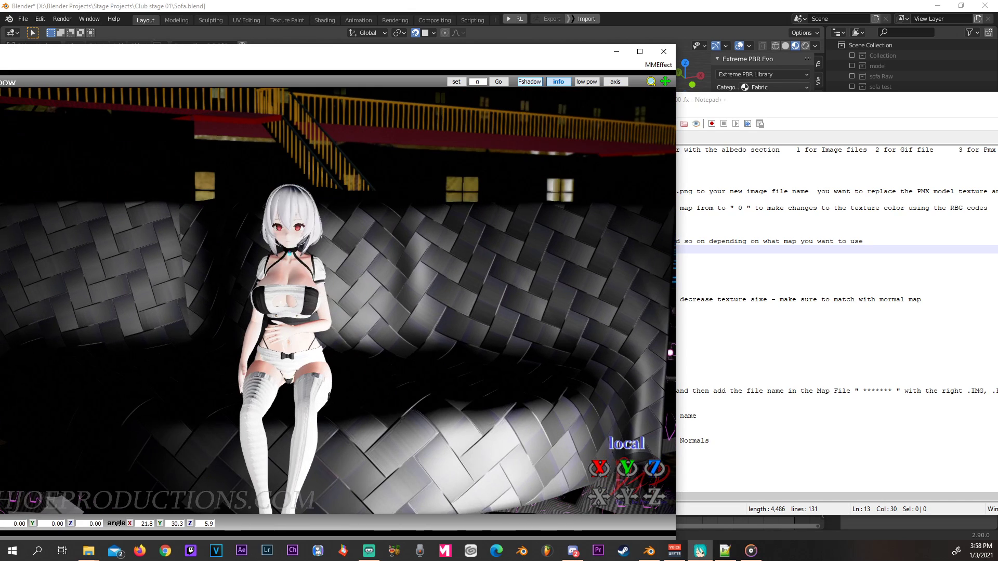
right_drag(251, 283, 406, 325)
click(731, 101)
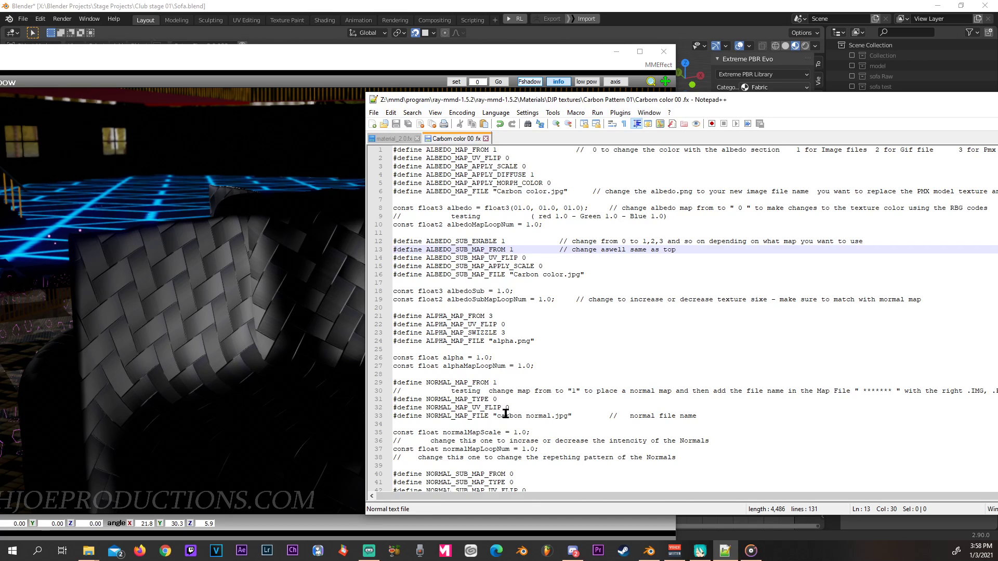
Set normalMapLoopNum to 10.0 and save the file.
scroll(510, 430, down, 1)
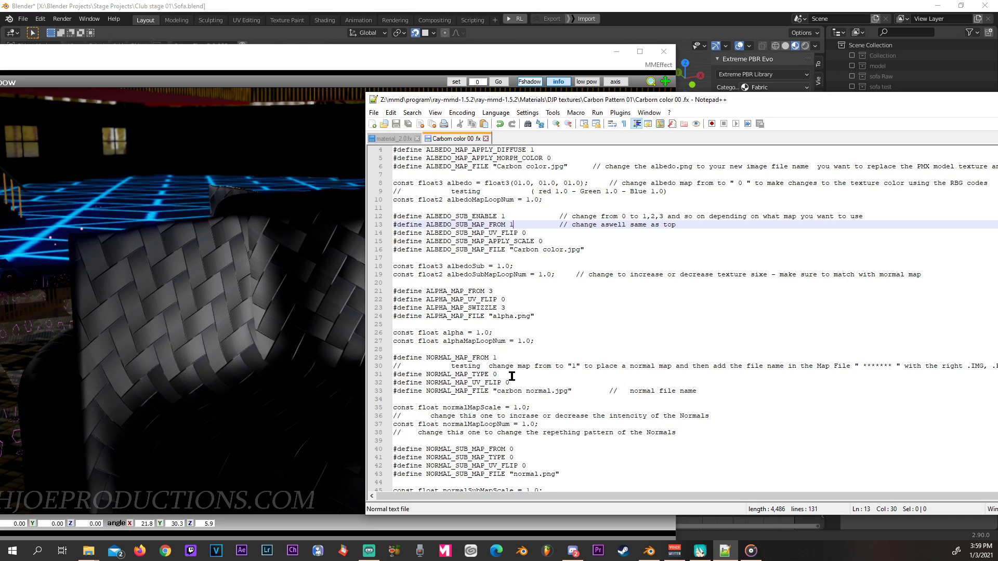
click(525, 424)
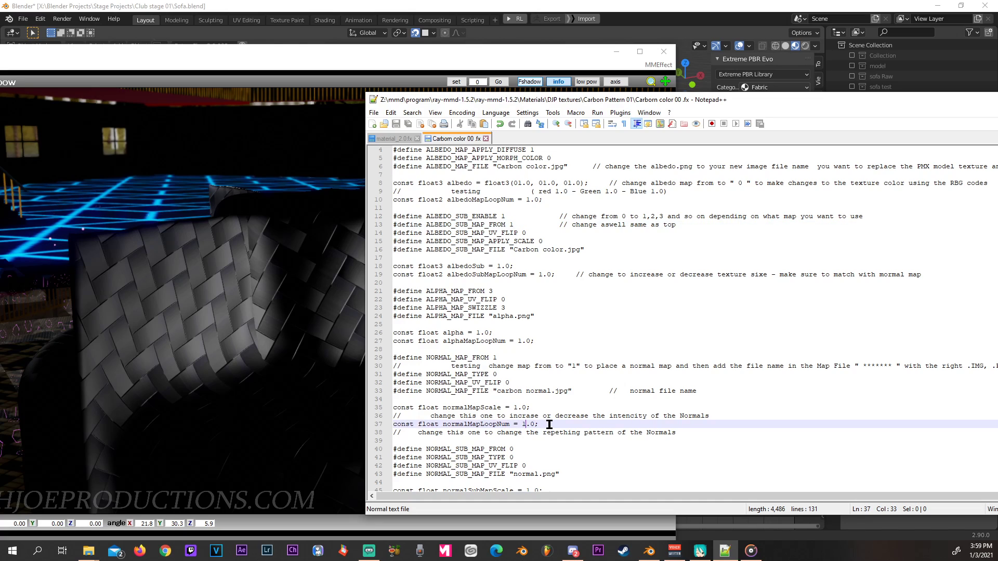
text(0)
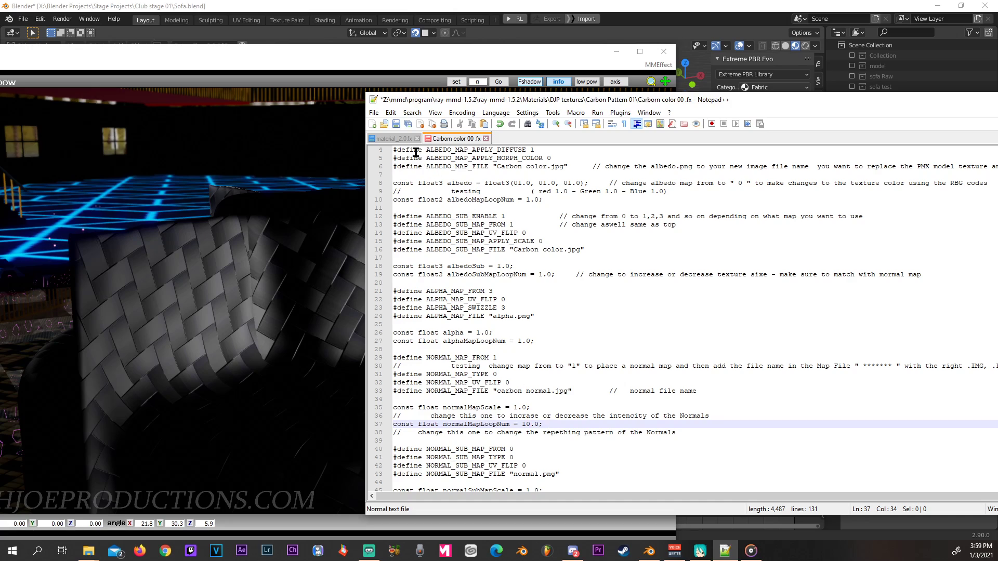
click(396, 124)
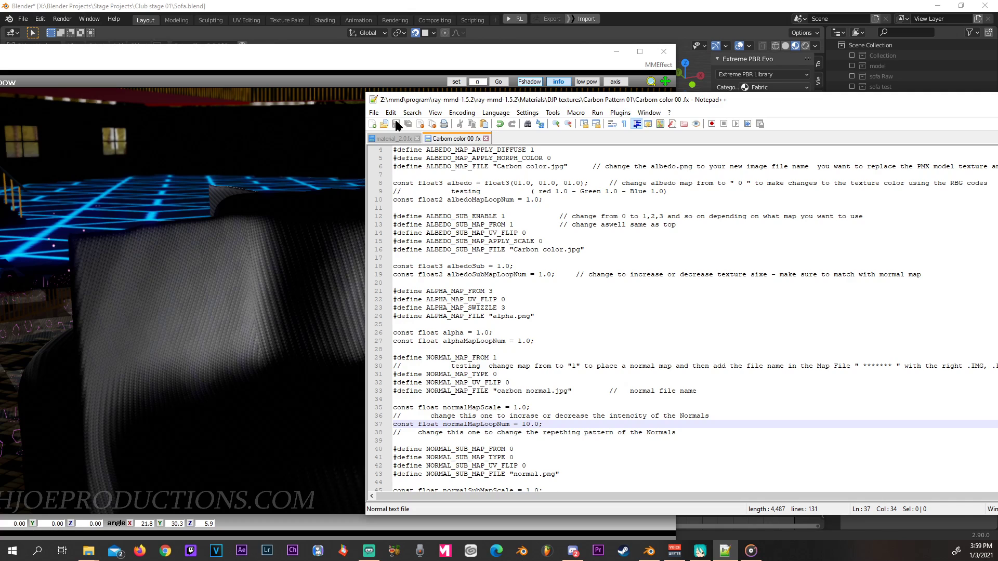
Inspect the denser normal pattern on the sofa in MMD from afar and up close, and return to Notepad++.
scroll(232, 266, down, 3)
right_drag(263, 276, 187, 279)
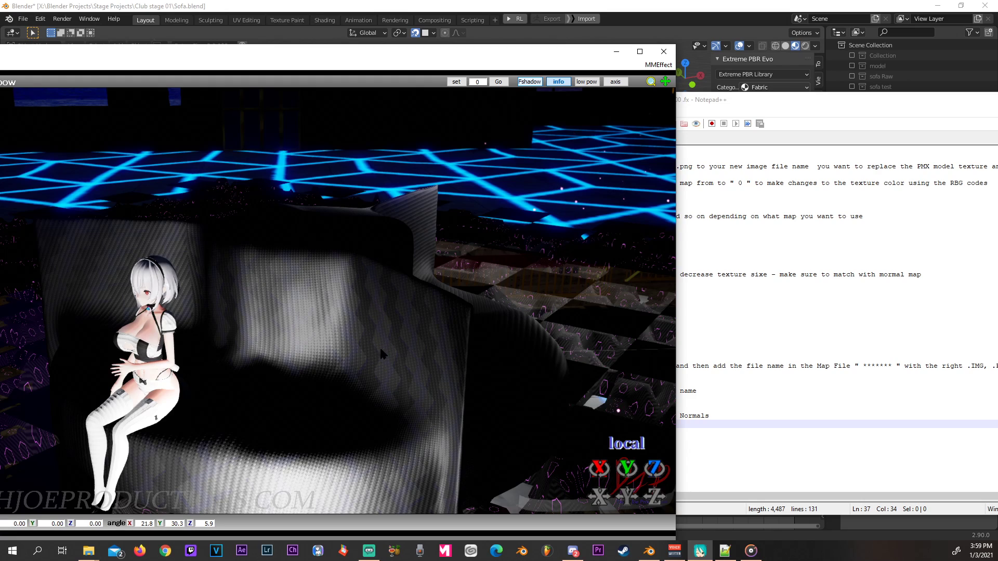
scroll(363, 378, up, 8)
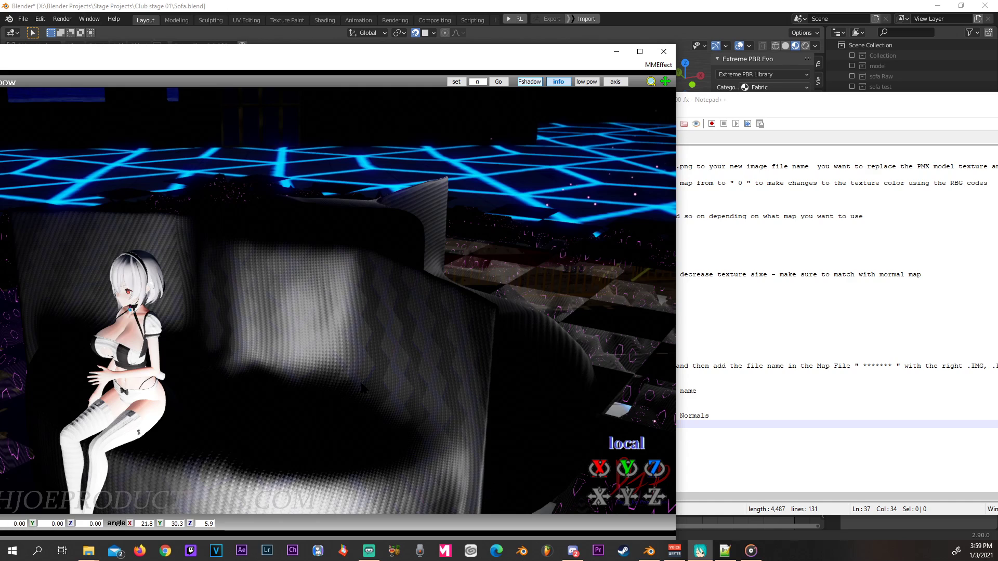
scroll(364, 383, down, 5)
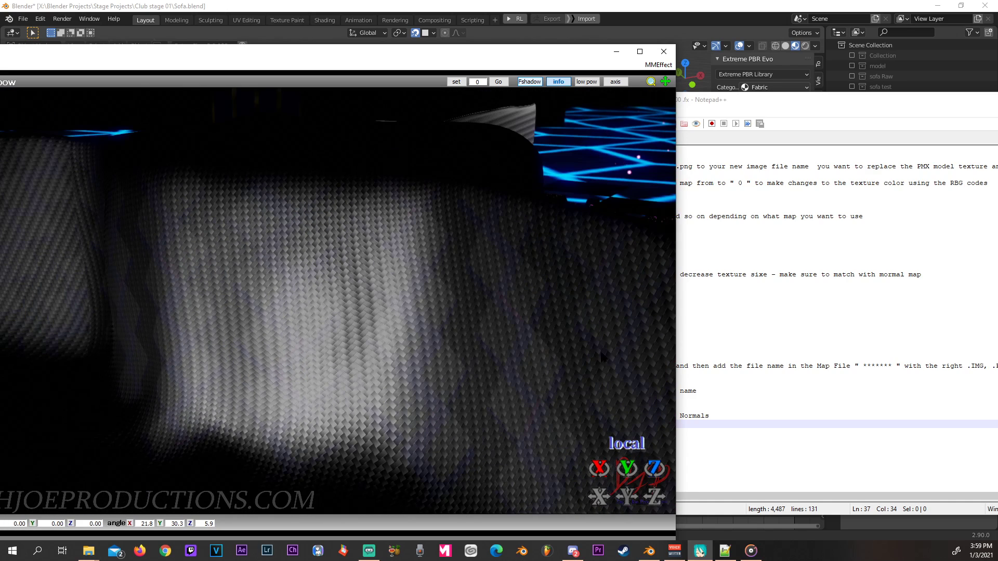
click(743, 106)
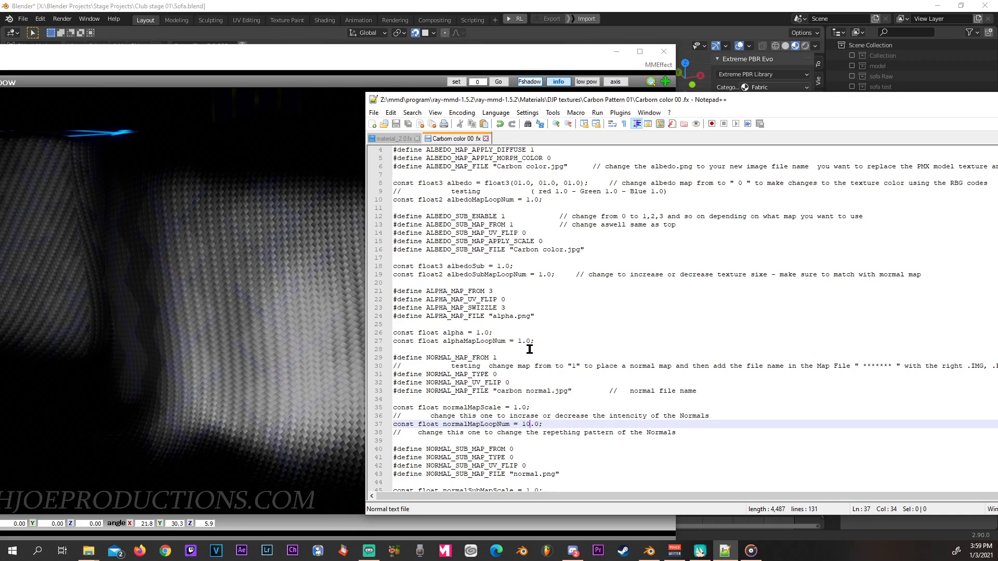
Set albedoSubMapLoopNum to 10.0 to match the normal map's loop value, and save the file.
click(541, 273)
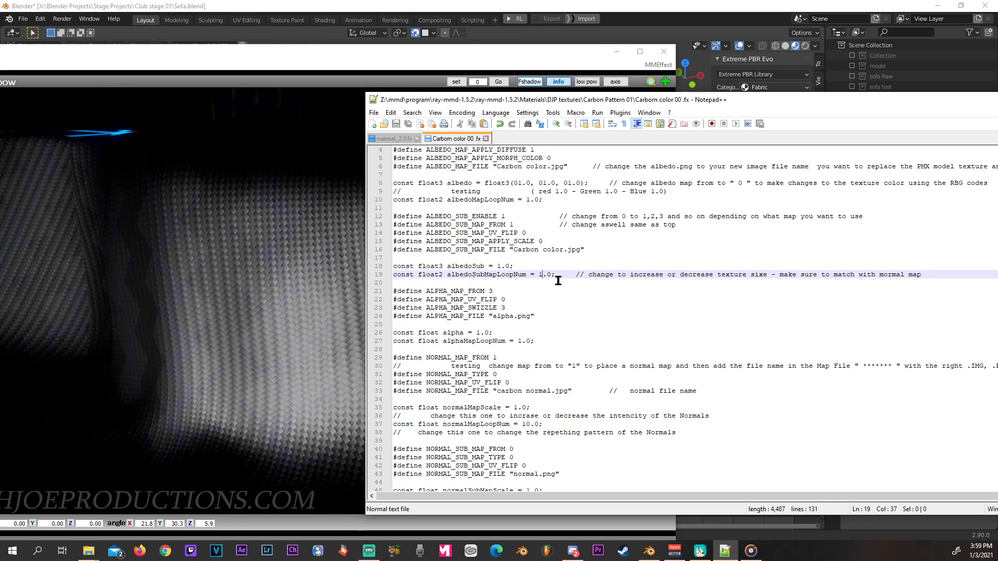
text(0)
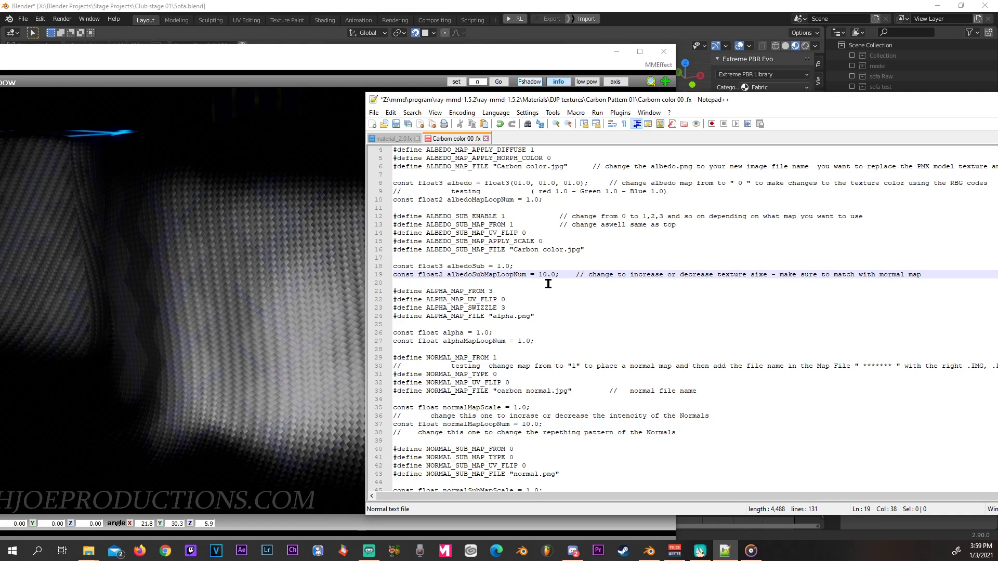
drag(535, 274, 565, 275)
drag(519, 425, 542, 425)
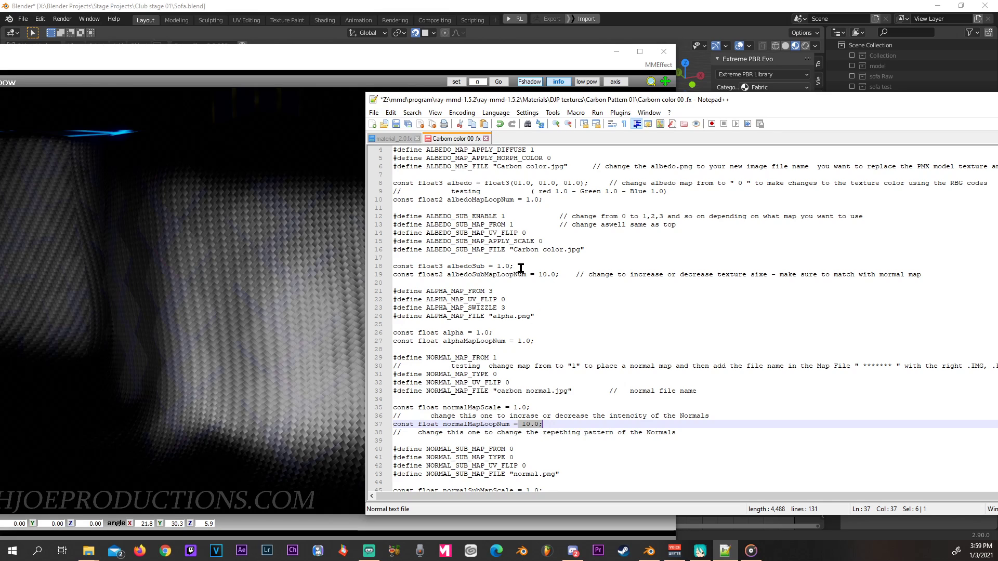
click(395, 125)
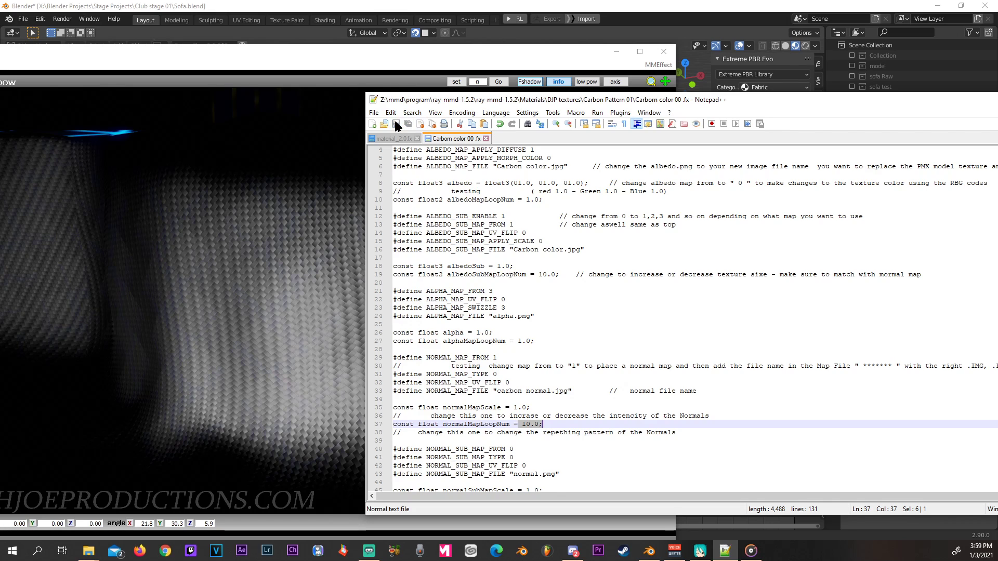
Examine the sofa in MMD with matching albedo and normal repetition, and return to Notepad++.
scroll(237, 285, down, 6)
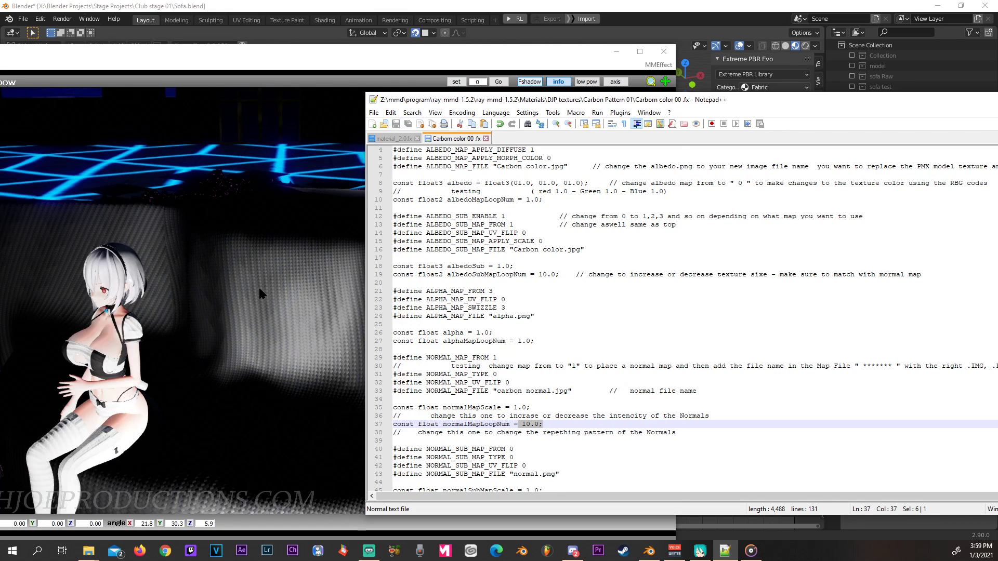
right_drag(259, 286, 305, 283)
mouse_move(485, 284)
right_down()
mouse_move(454, 285)
mouse_move(474, 289)
right_up()
click(764, 94)
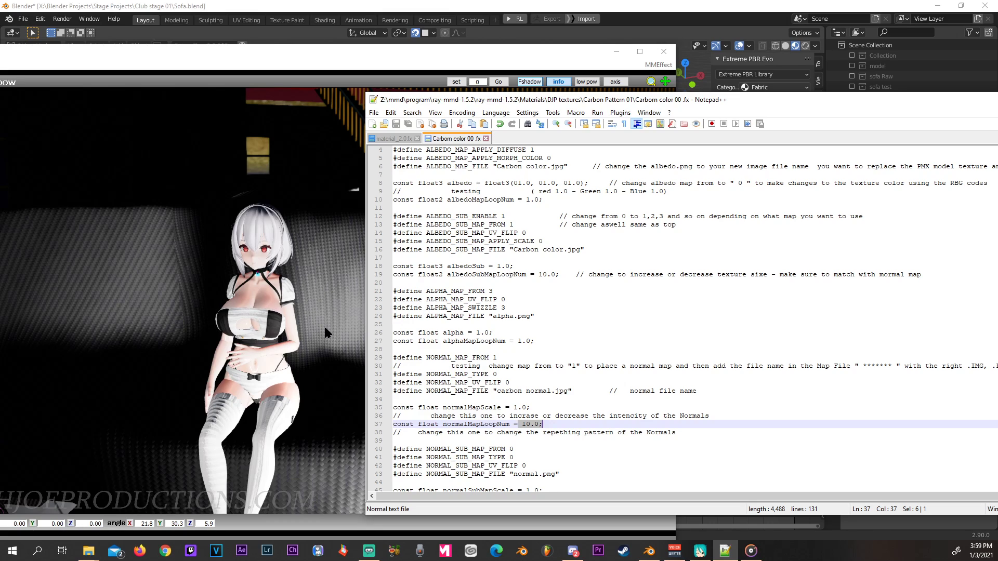
Set albedoSubMapLoopNum and normalMapLoopNum back to 1.0, saving the file after each change.
click(546, 275)
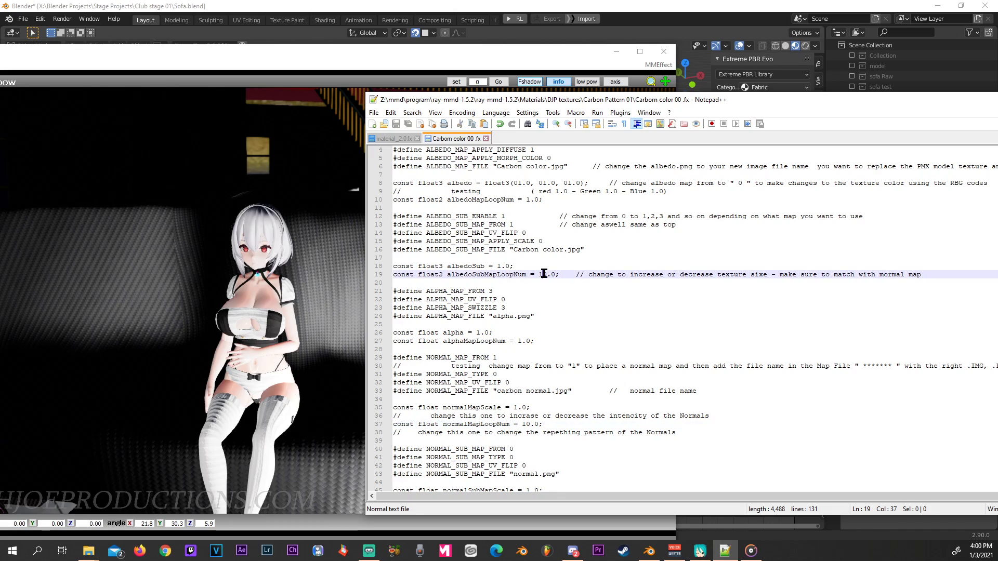
key(BackSpace)
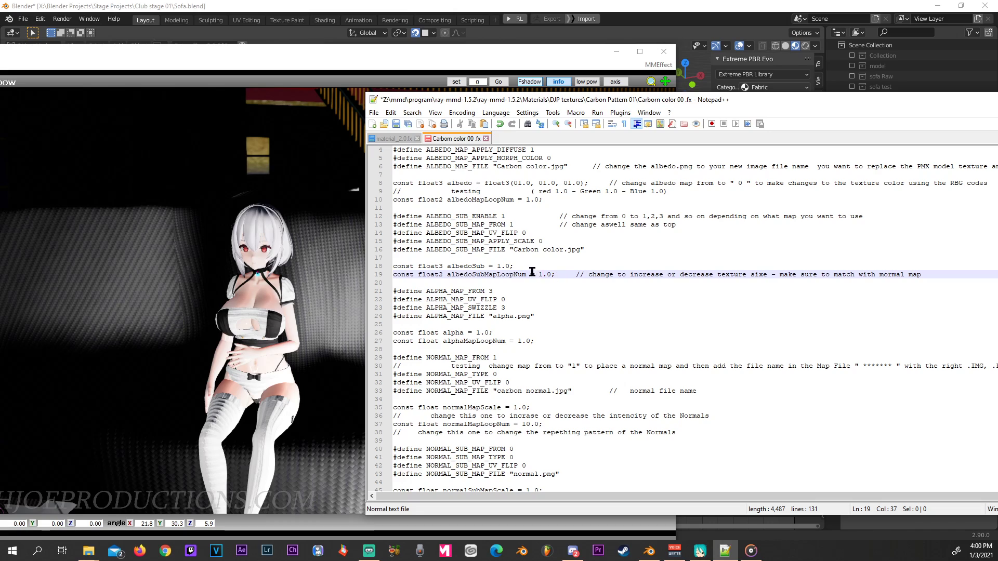
click(396, 125)
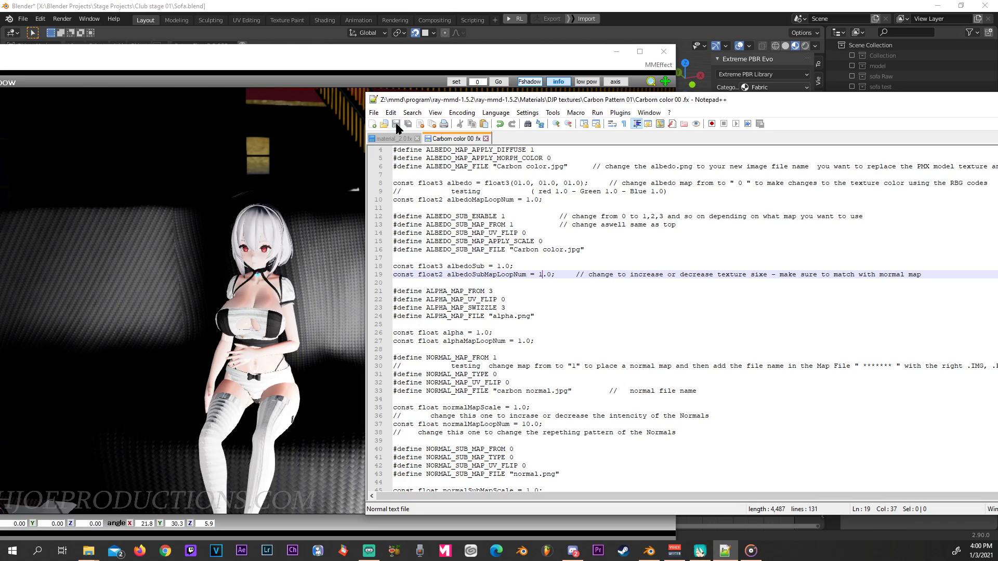
double_click(524, 425)
text(1)
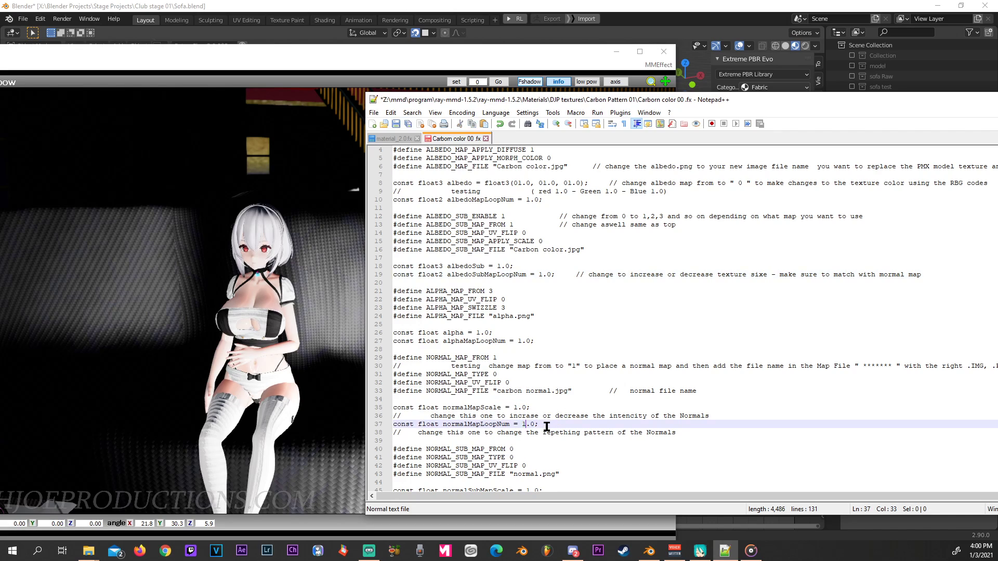
click(396, 124)
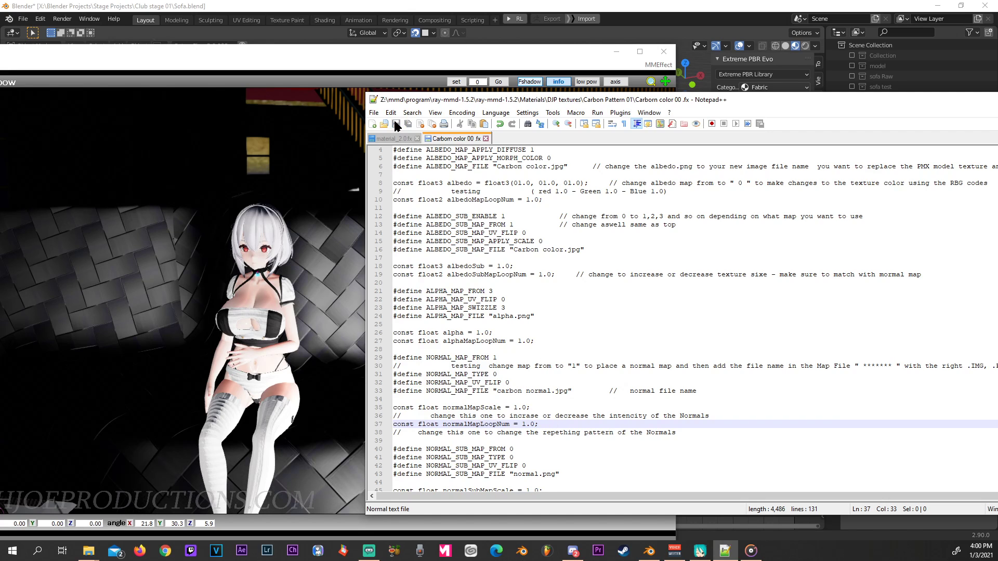
View the large carbon weave on the sofa in MMD from another angle, and return to Notepad++.
scroll(293, 266, down, 3)
click(270, 288)
right_drag(269, 284, 511, 263)
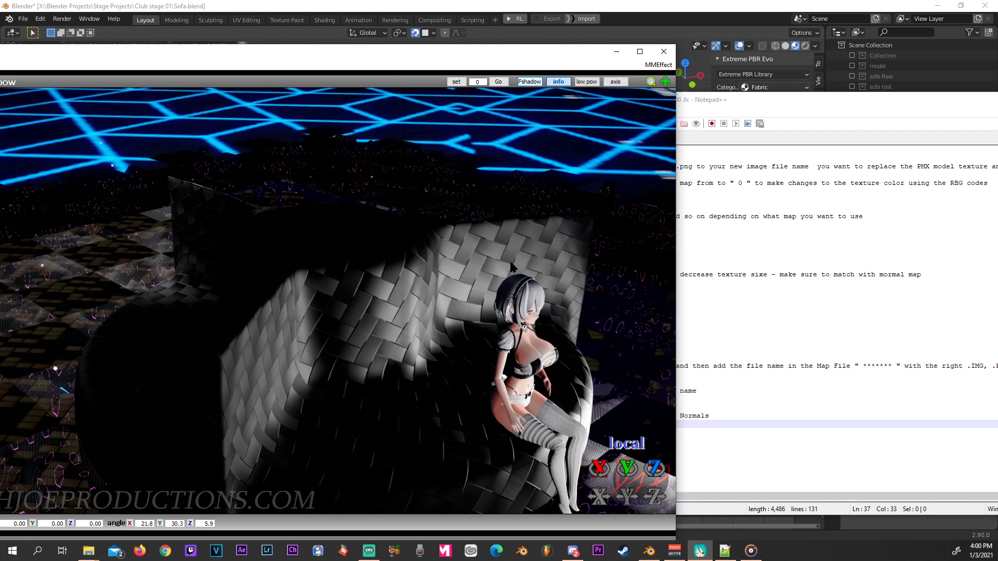
click(722, 104)
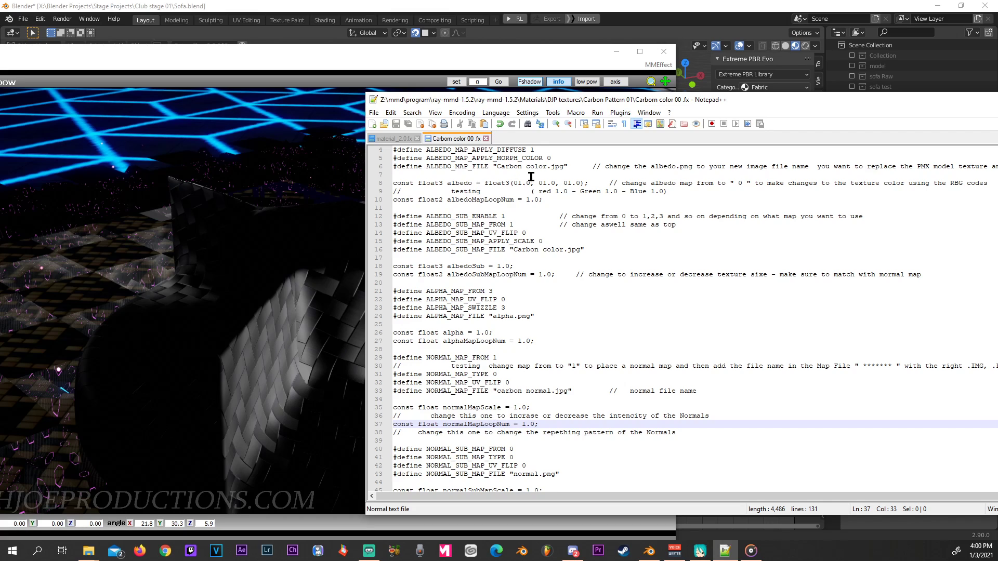
Review the ALBEDO_MAP_FILE and NORMAL_MAP_FILE entries in the Carbon color material, comparing them with the sofa's weave in MMD.
drag(501, 165, 551, 163)
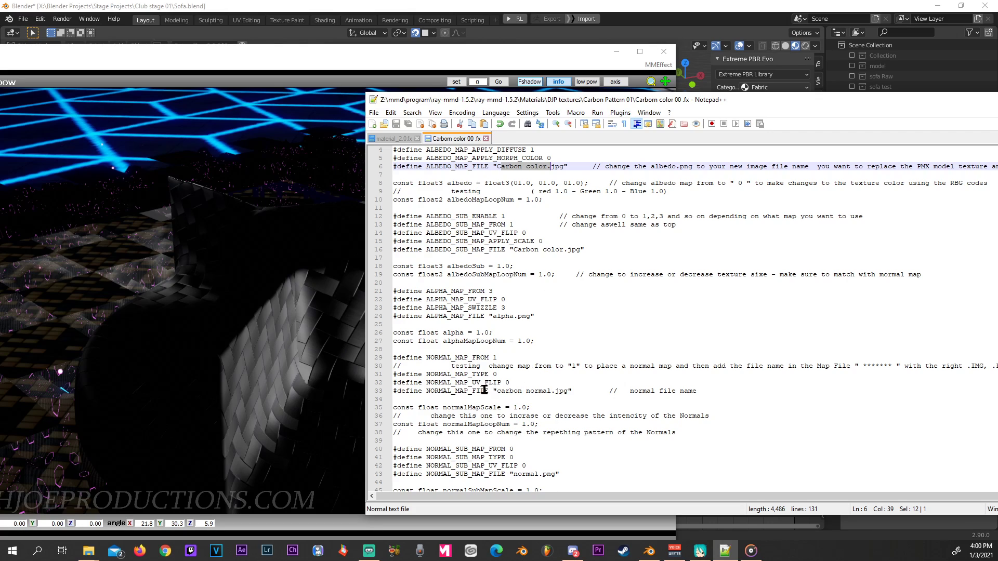
drag(414, 391, 583, 398)
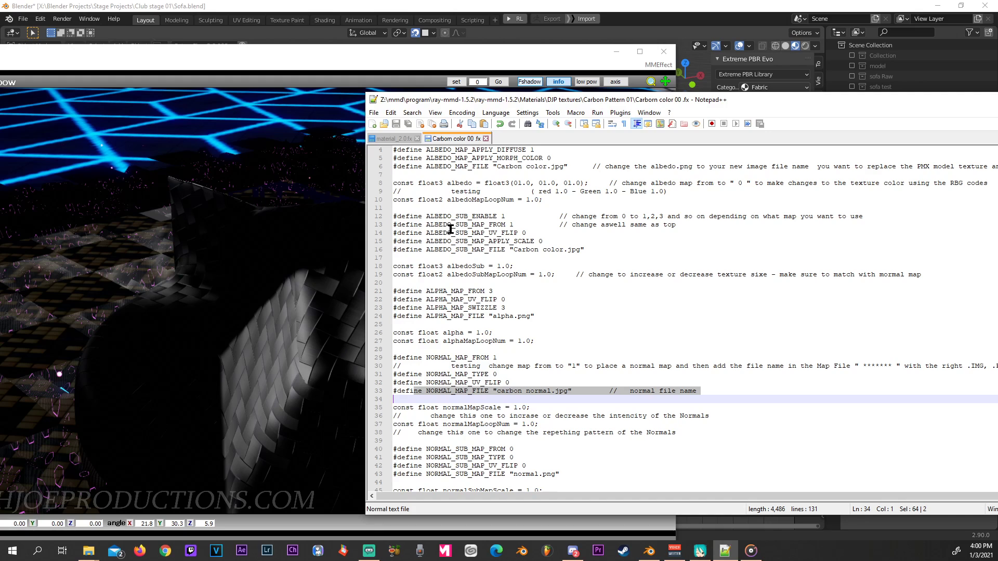
click(283, 288)
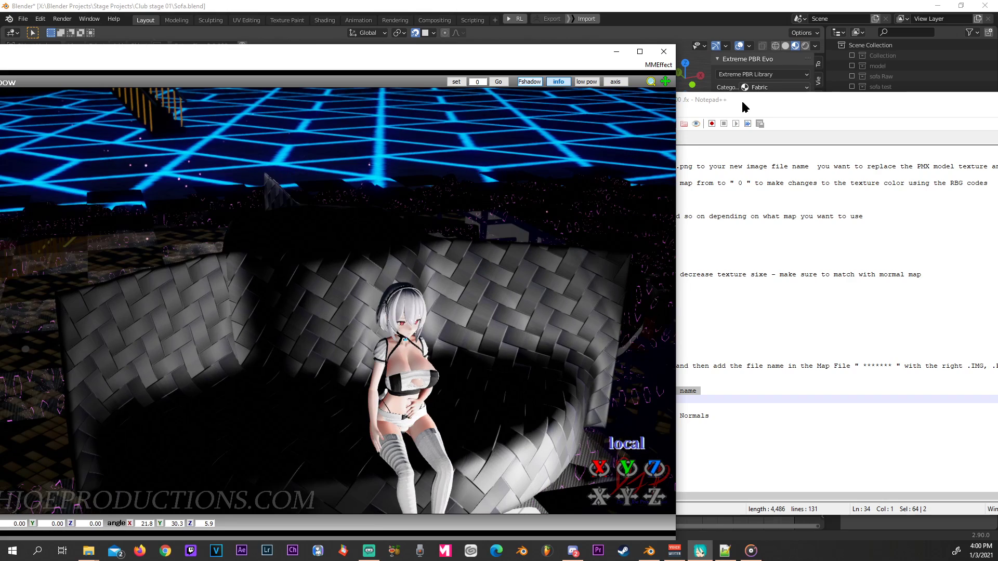
click(744, 107)
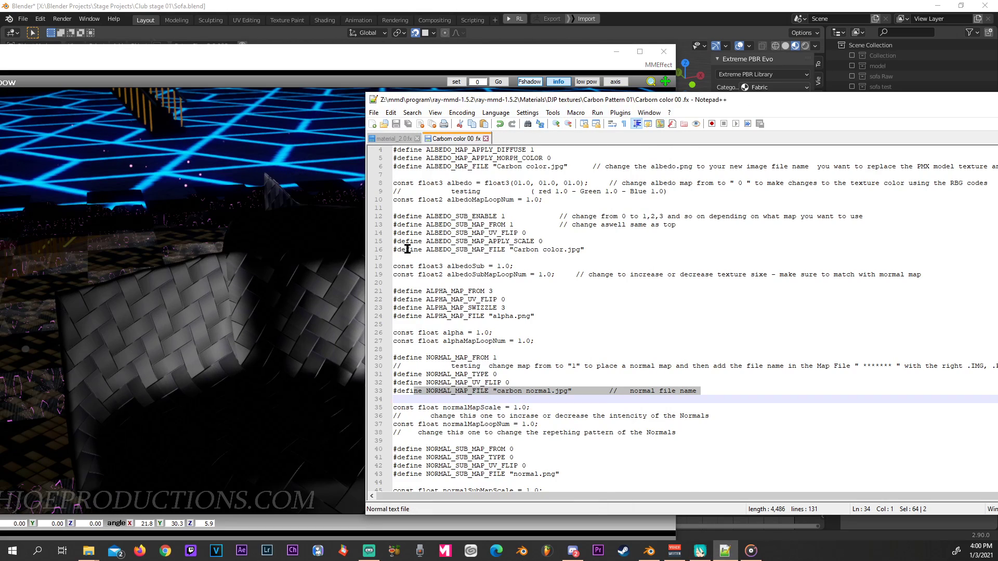
In MMD's effect mapping, assign Carborn 00.fx from the Carbon Pattern 01 folder to Sofa 01.pmx as its material.
drag(0, 187, 585, 268)
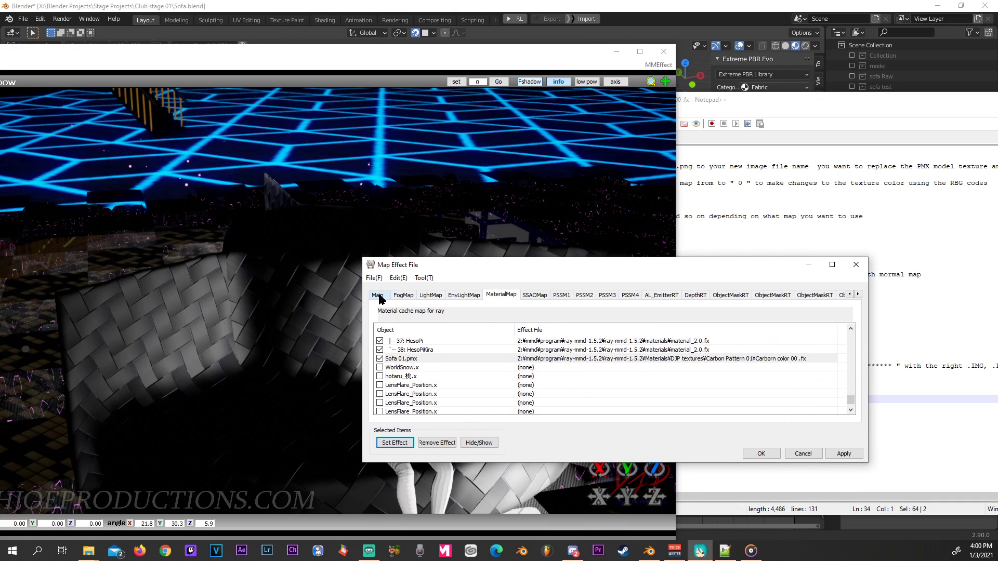
click(395, 443)
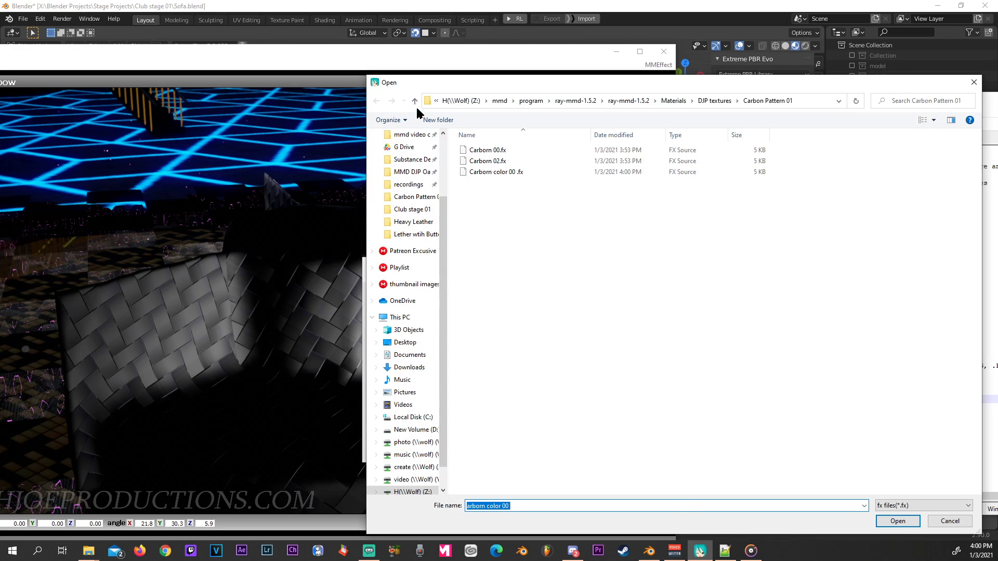
click(414, 102)
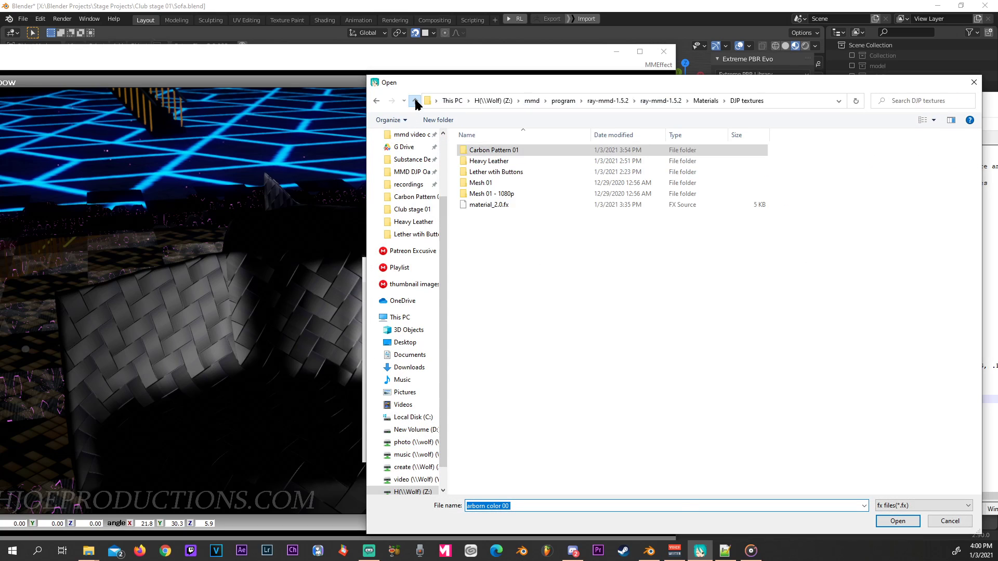
click(376, 100)
double_click(487, 150)
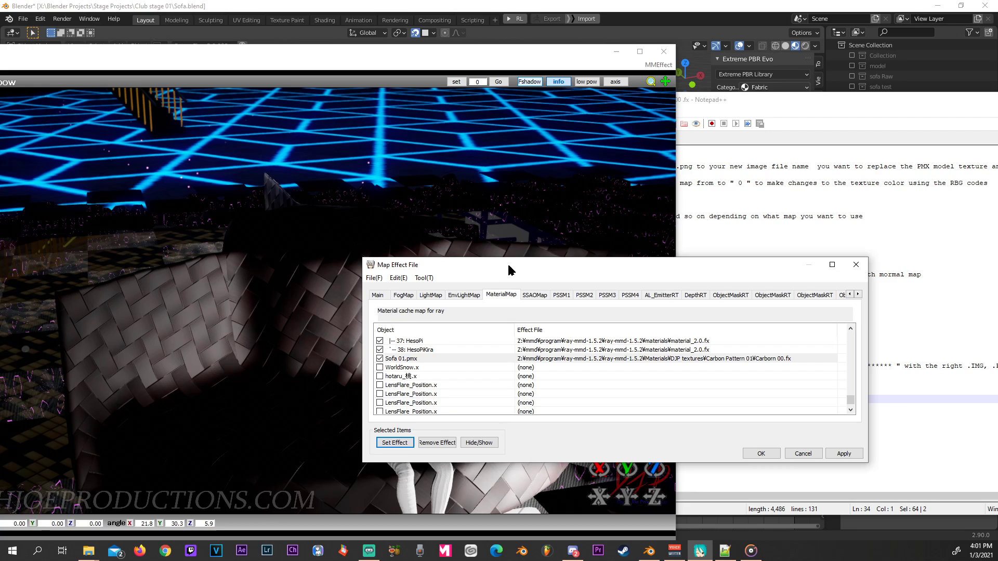
Switch the Sofa 01.pmx material back to Carborn color 00 .fx, with the mapping window moved clear of the sofa.
drag(508, 268, 638, 246)
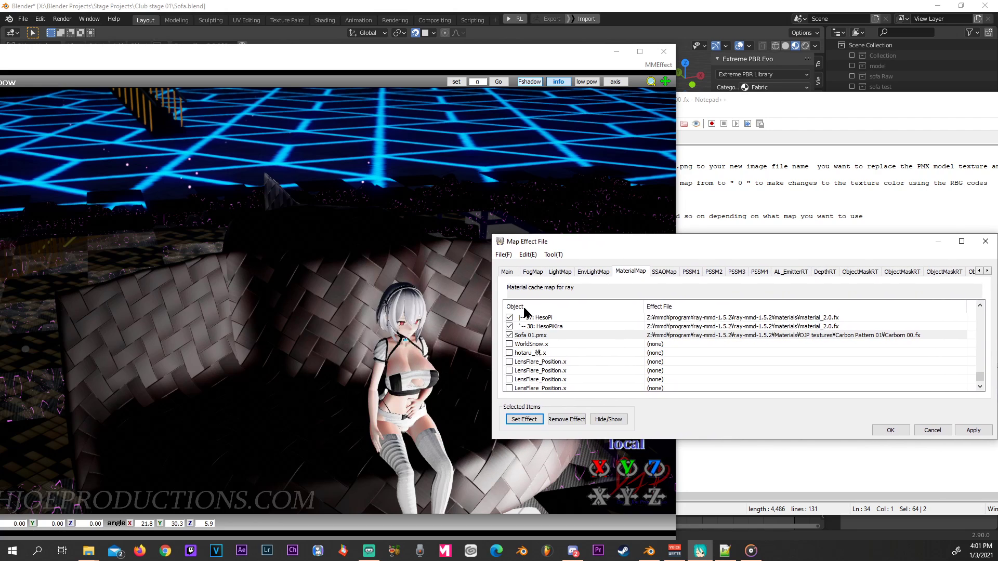
click(524, 419)
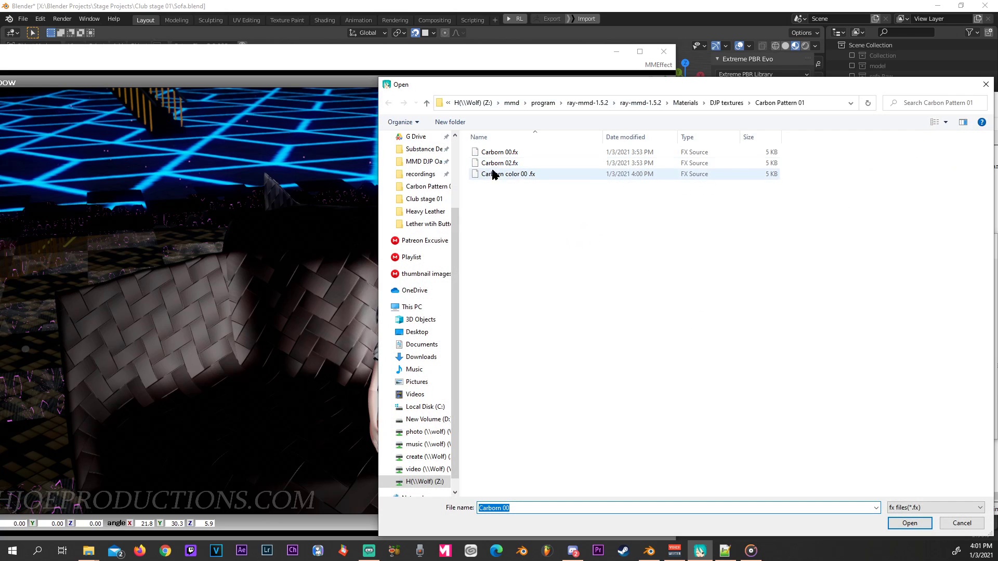
double_click(492, 173)
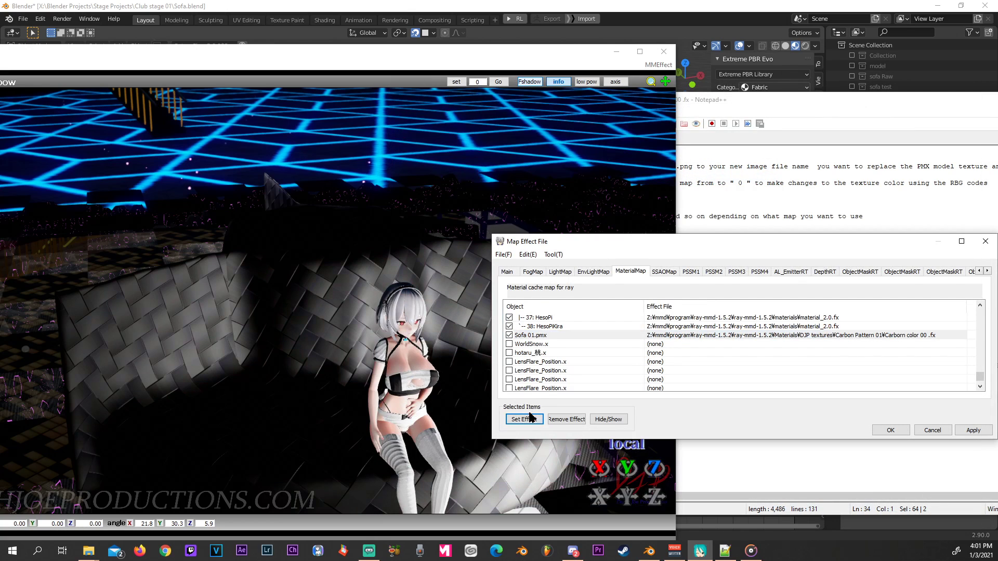
Assign Heavy Leather 00.fx from the Heavy Leather folder in DJP textures to Sofa 01.pmx.
click(525, 419)
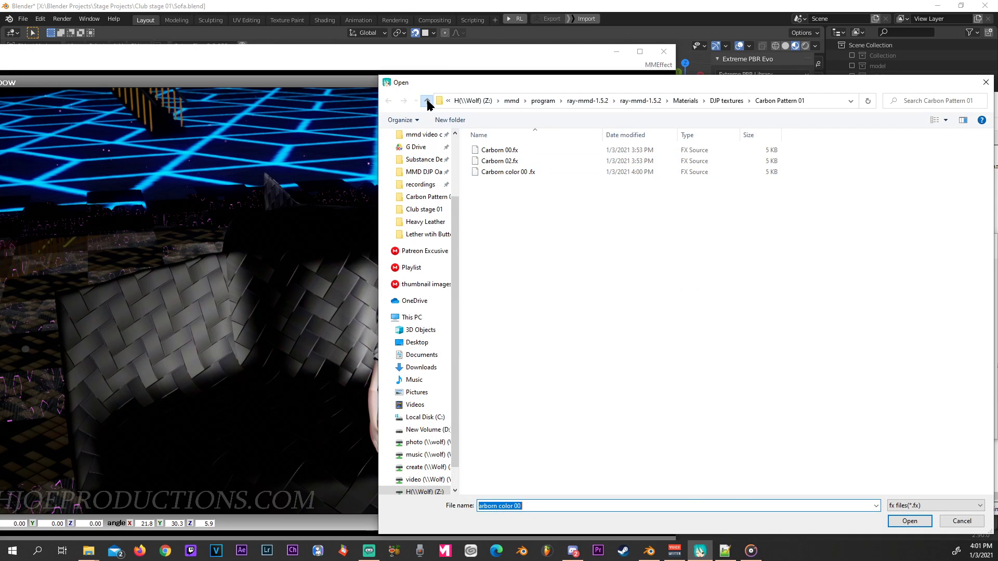
click(427, 101)
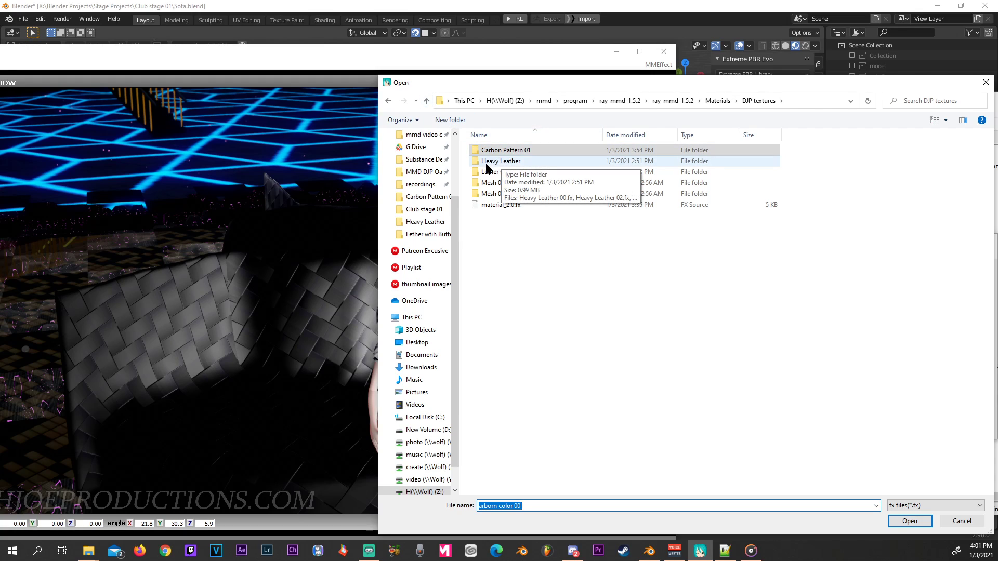
double_click(490, 163)
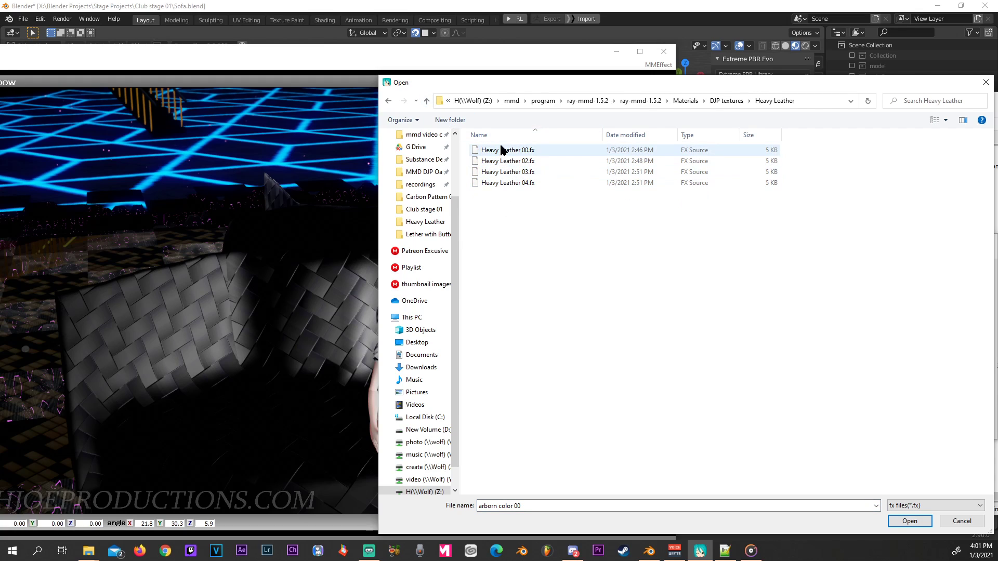
click(499, 150)
double_click(499, 151)
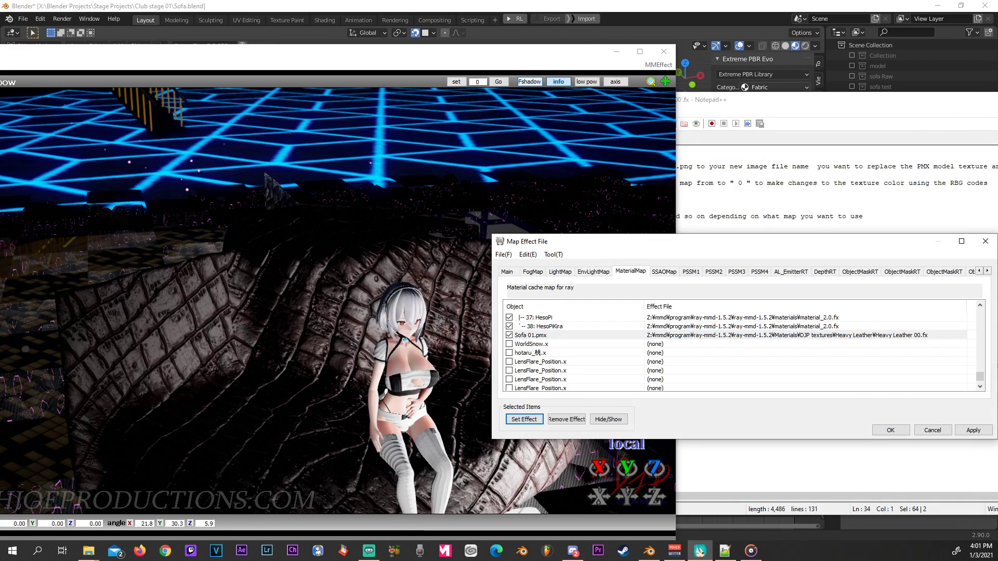
Assign Buttoms leather 02.fx from the Lether wtih Buttons folder to Sofa 01.pmx and view the sofa from another angle.
click(523, 419)
click(427, 101)
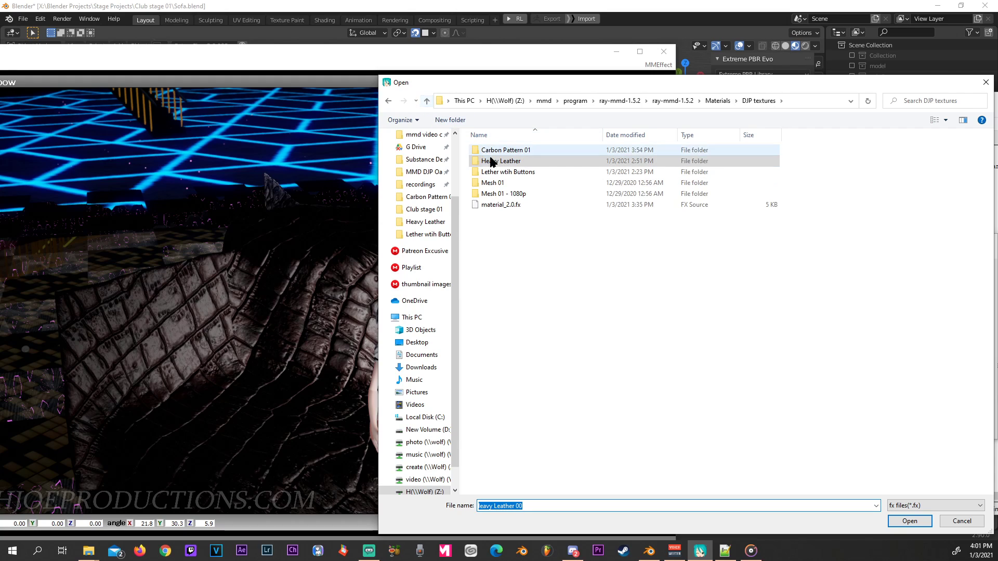
click(494, 174)
double_click(494, 174)
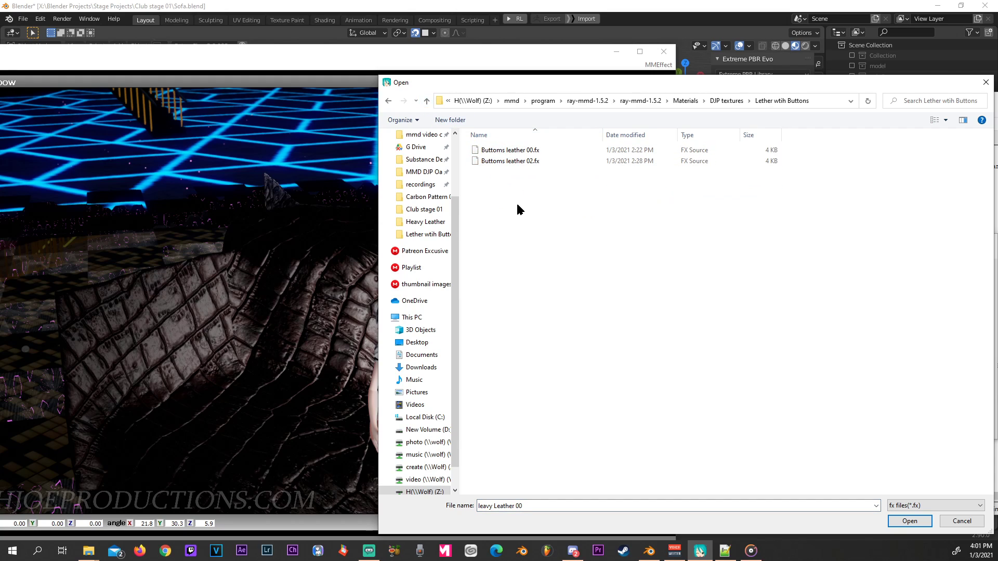
click(494, 162)
double_click(494, 163)
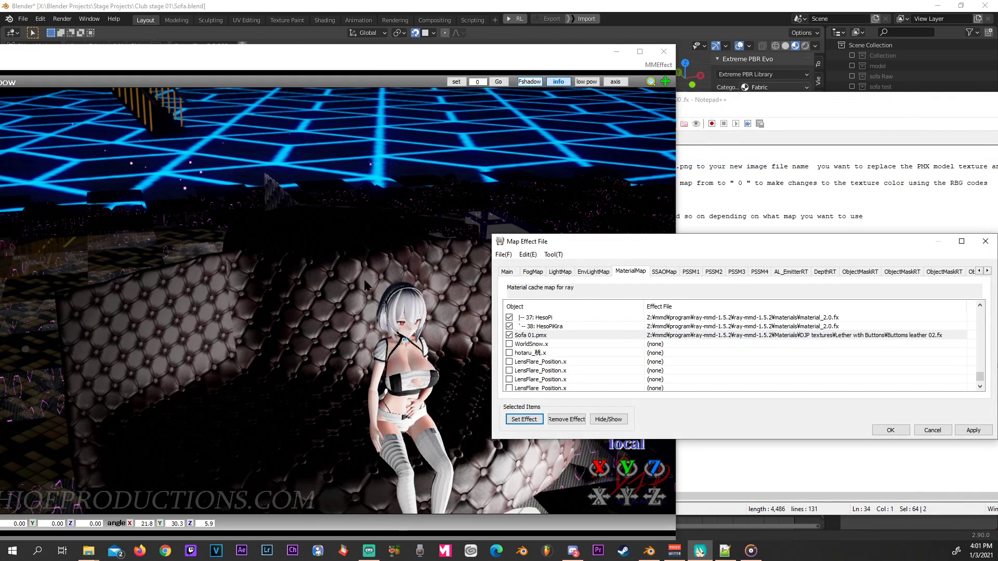
mouse_move(332, 292)
right_down()
mouse_move(432, 294)
mouse_move(333, 293)
right_up()
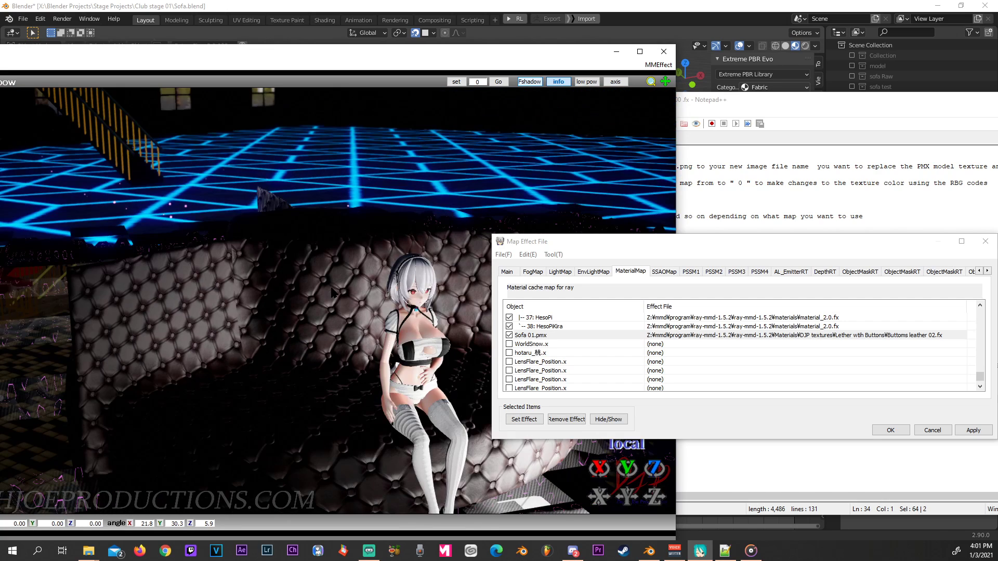
drag(606, 241, 424, 187)
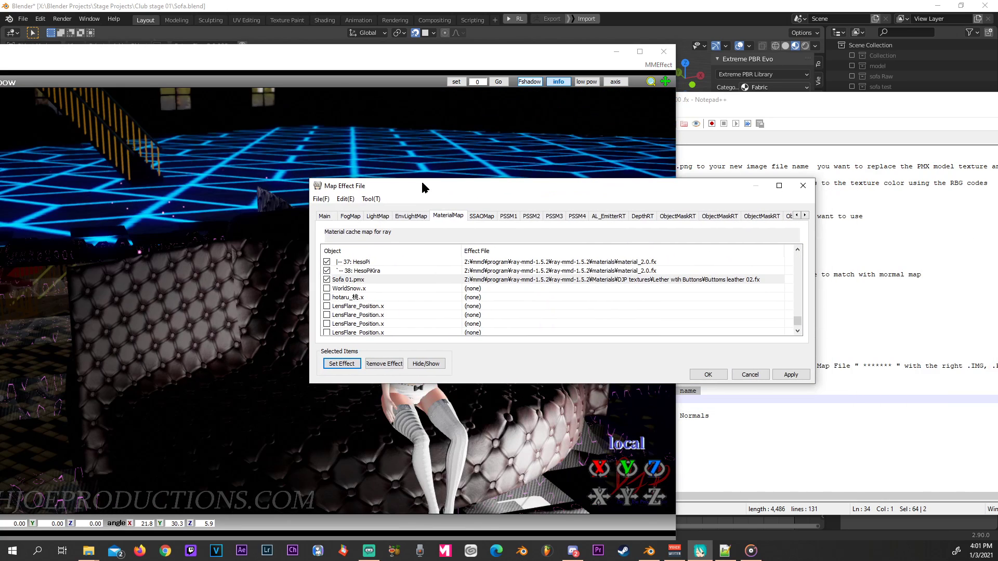